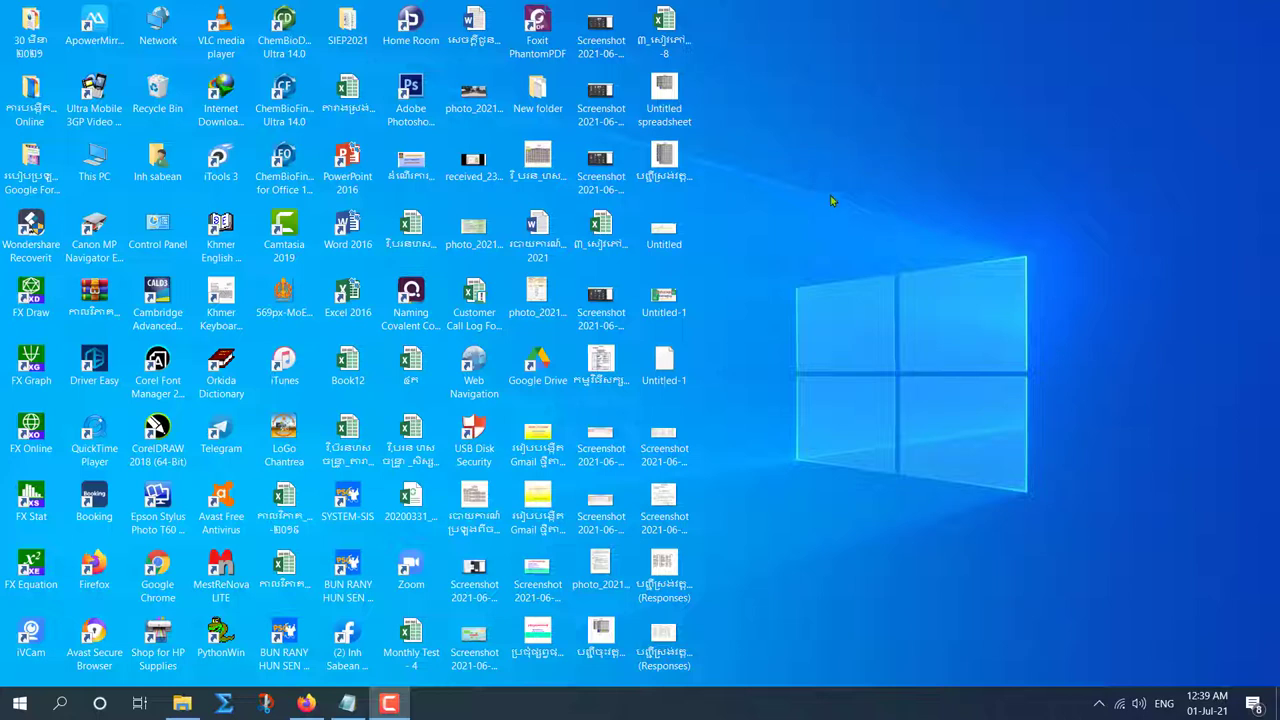
right_click(830, 195)
click(849, 245)
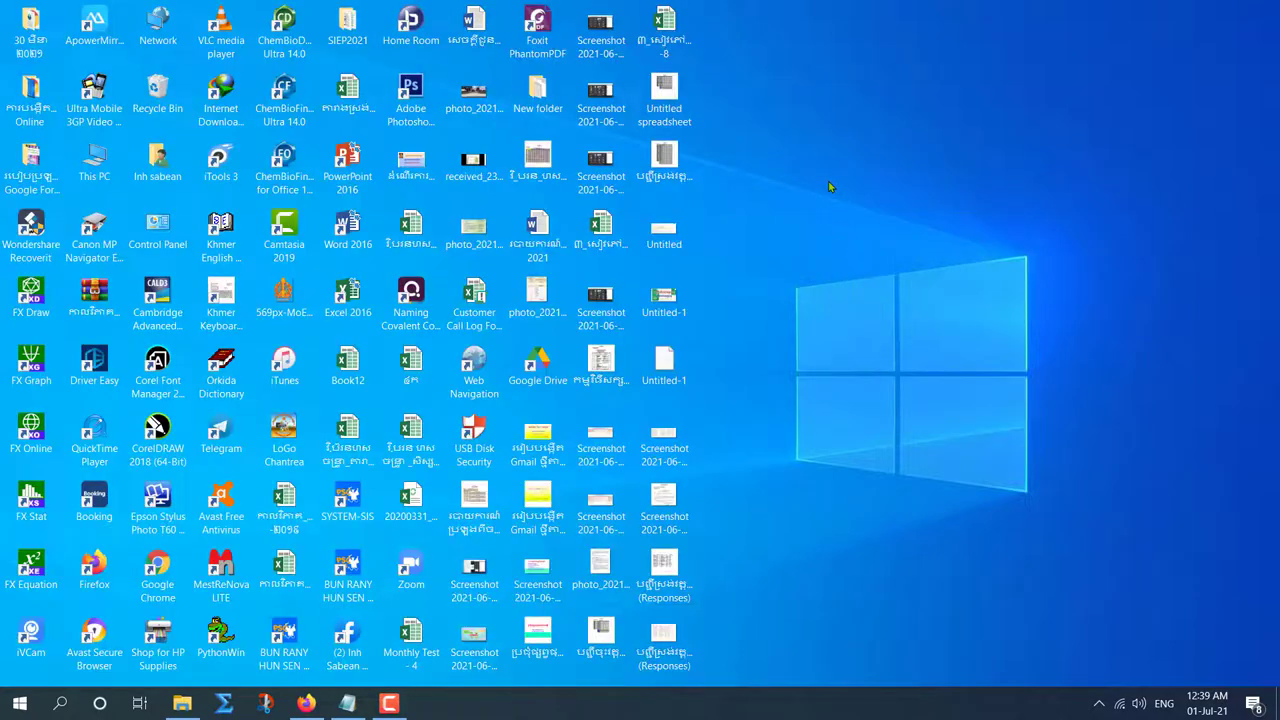
right_click(829, 186)
click(855, 236)
right_click(795, 218)
click(822, 265)
right_click(805, 190)
click(831, 240)
right_click(819, 195)
click(837, 245)
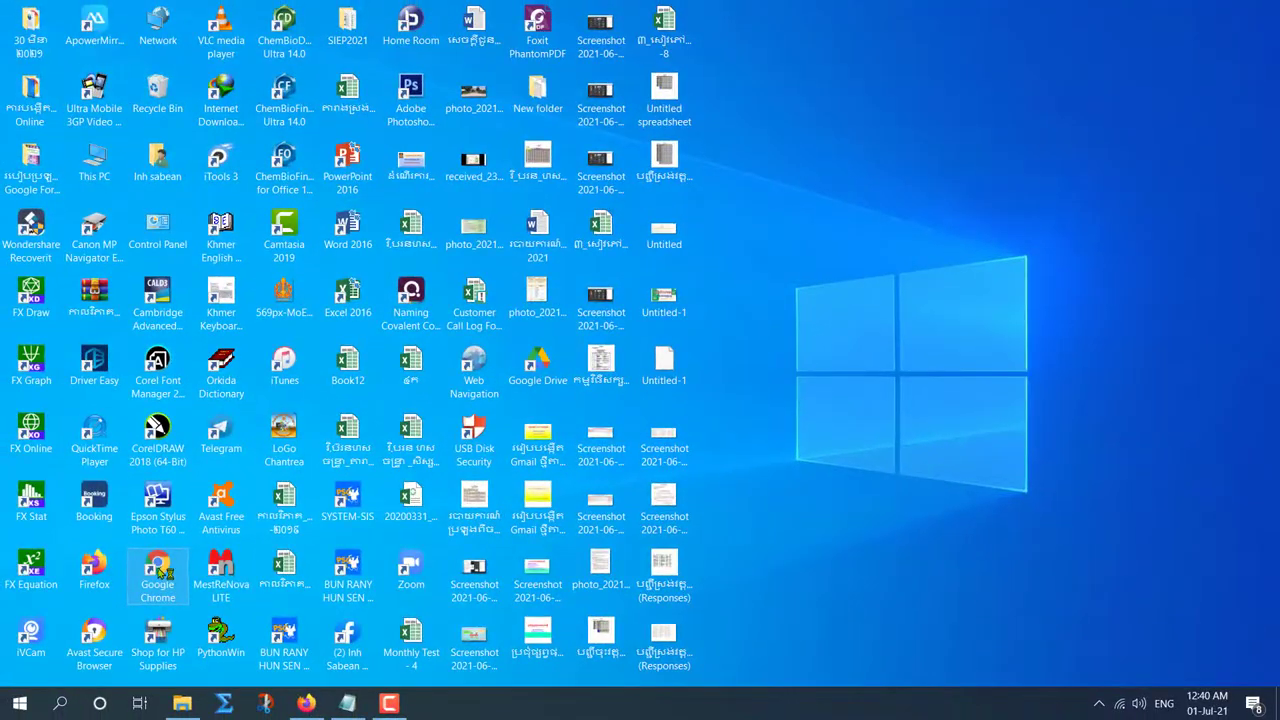
double_click(228, 462)
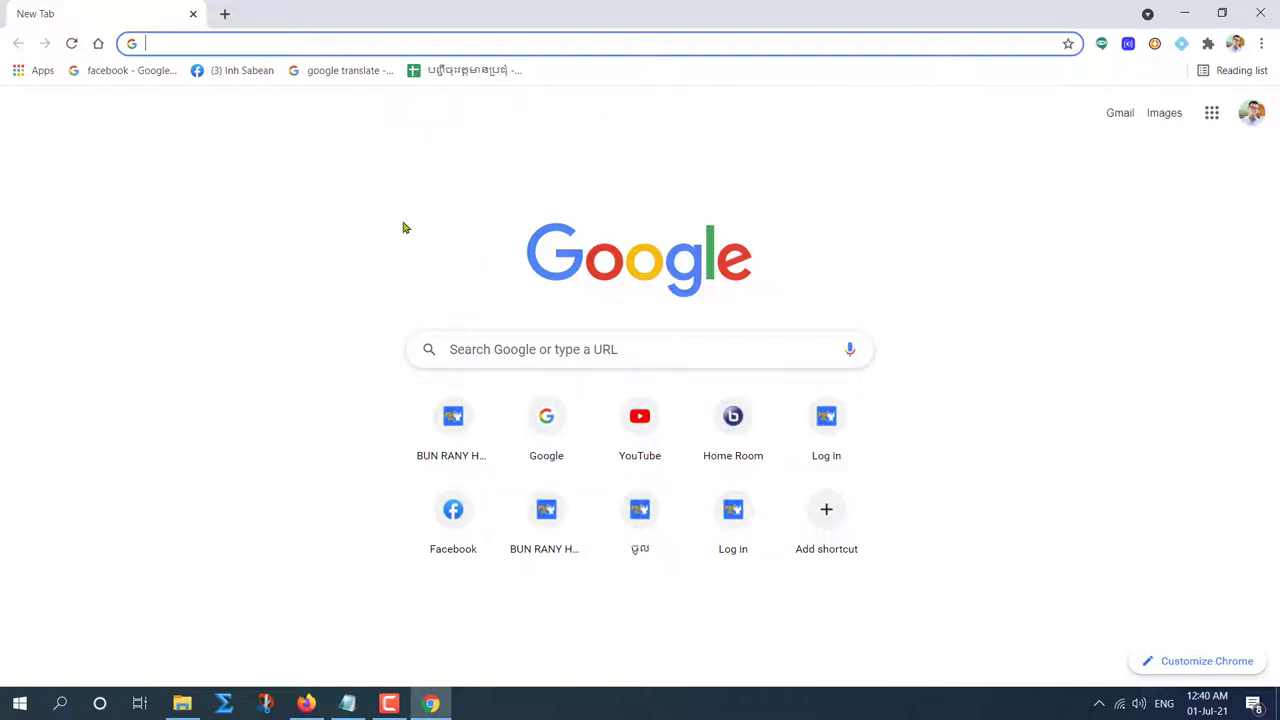
click(215, 43)
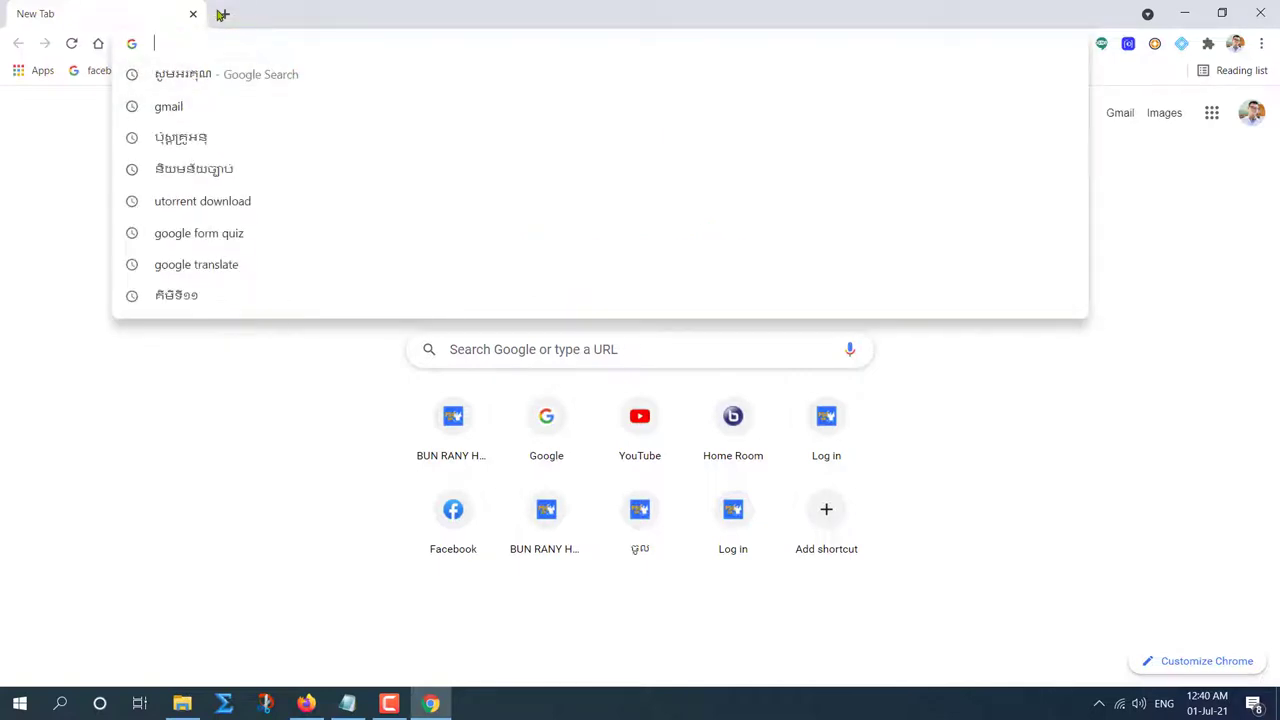
click(1082, 263)
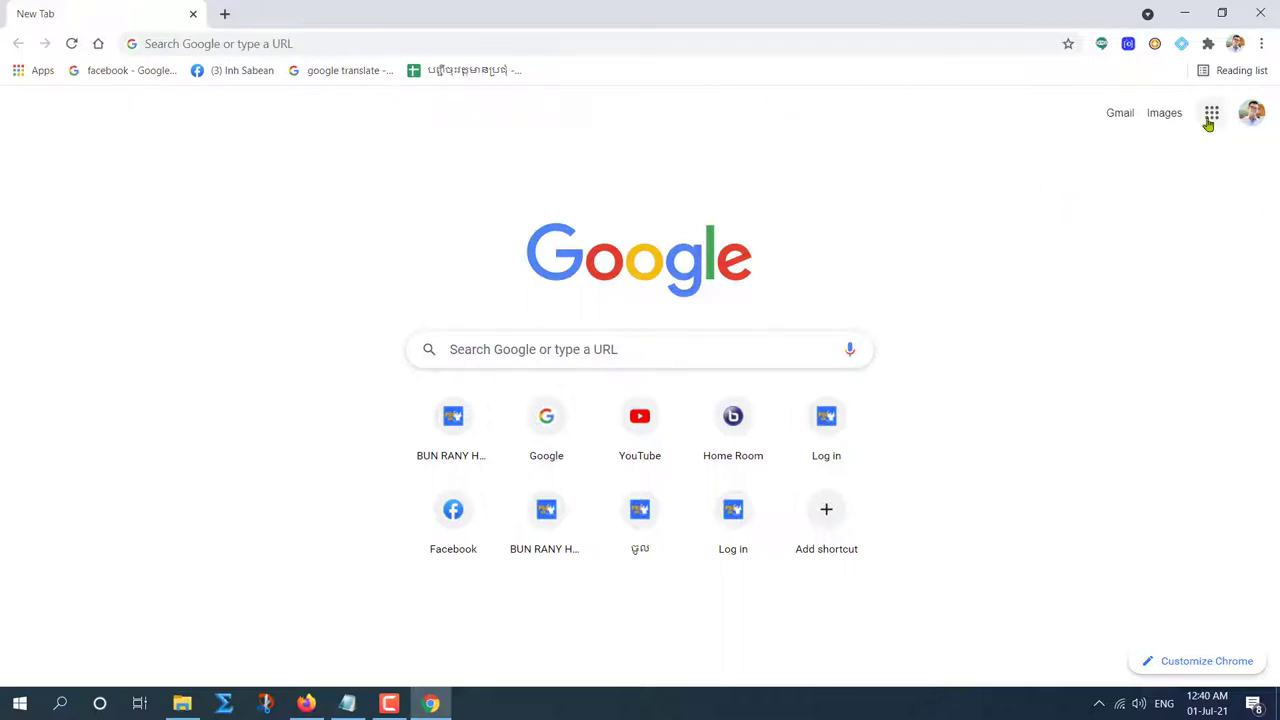
click(311, 40)
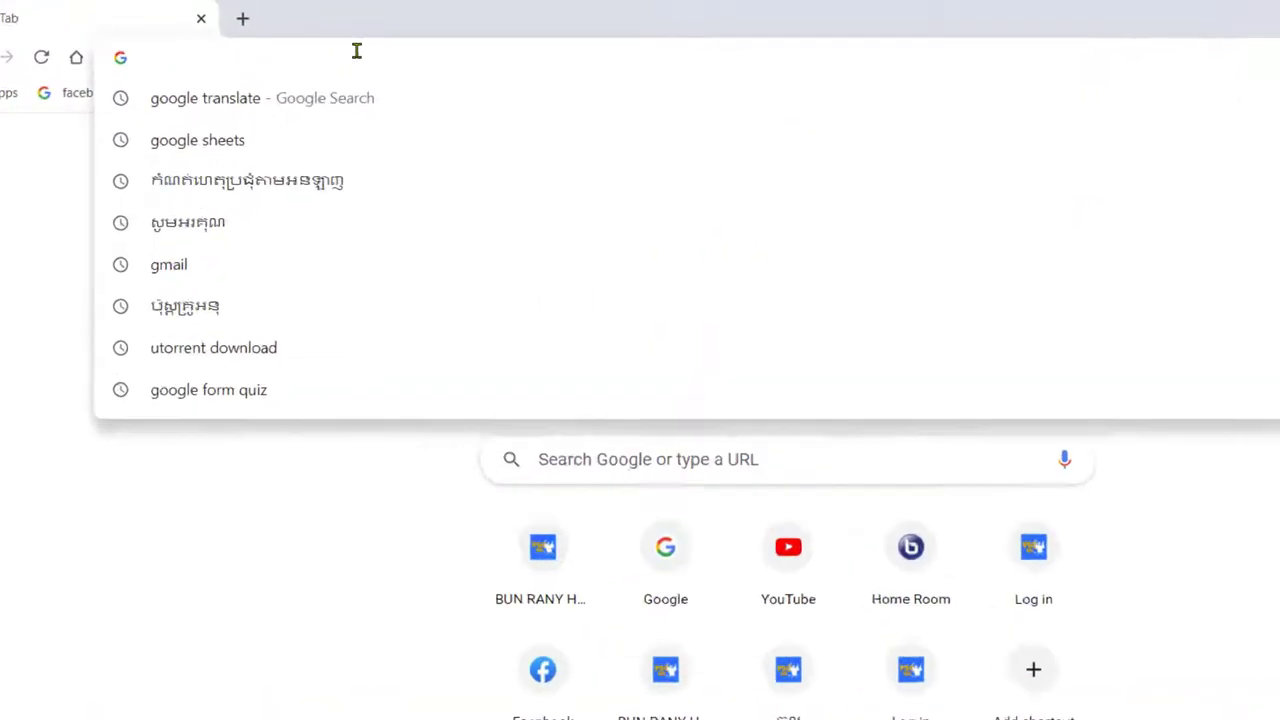
text(ww)
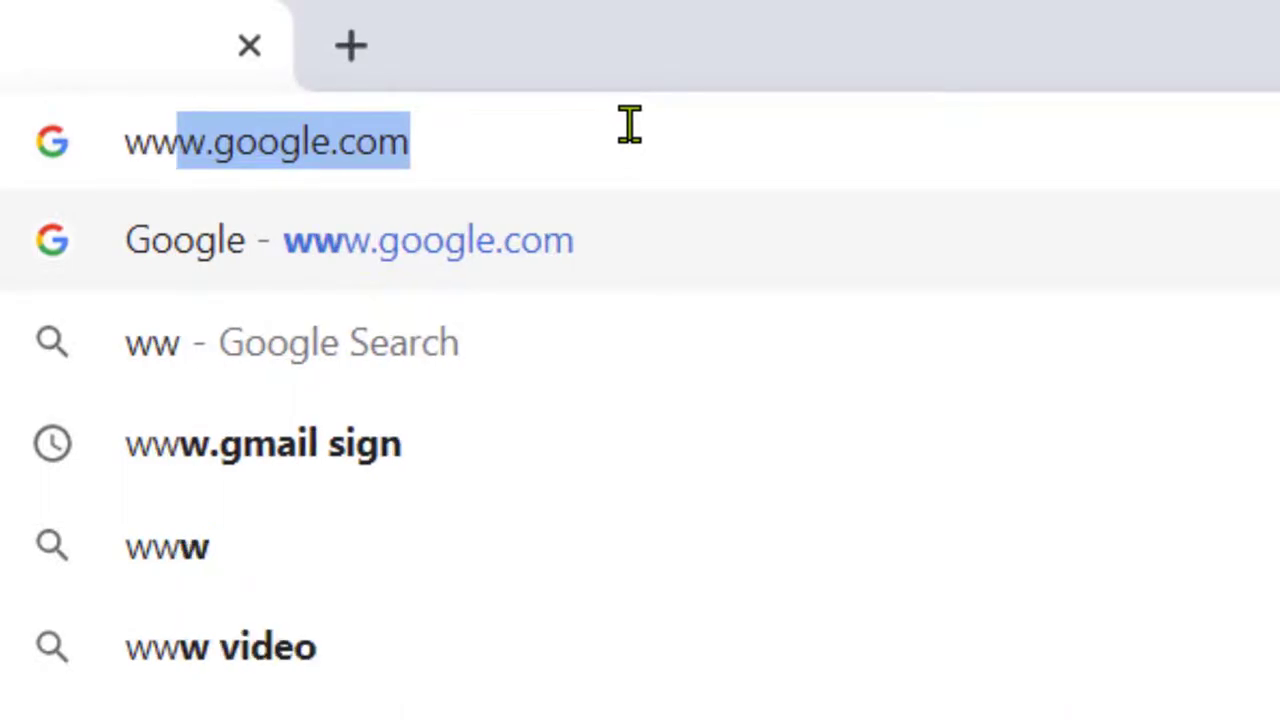
click(418, 150)
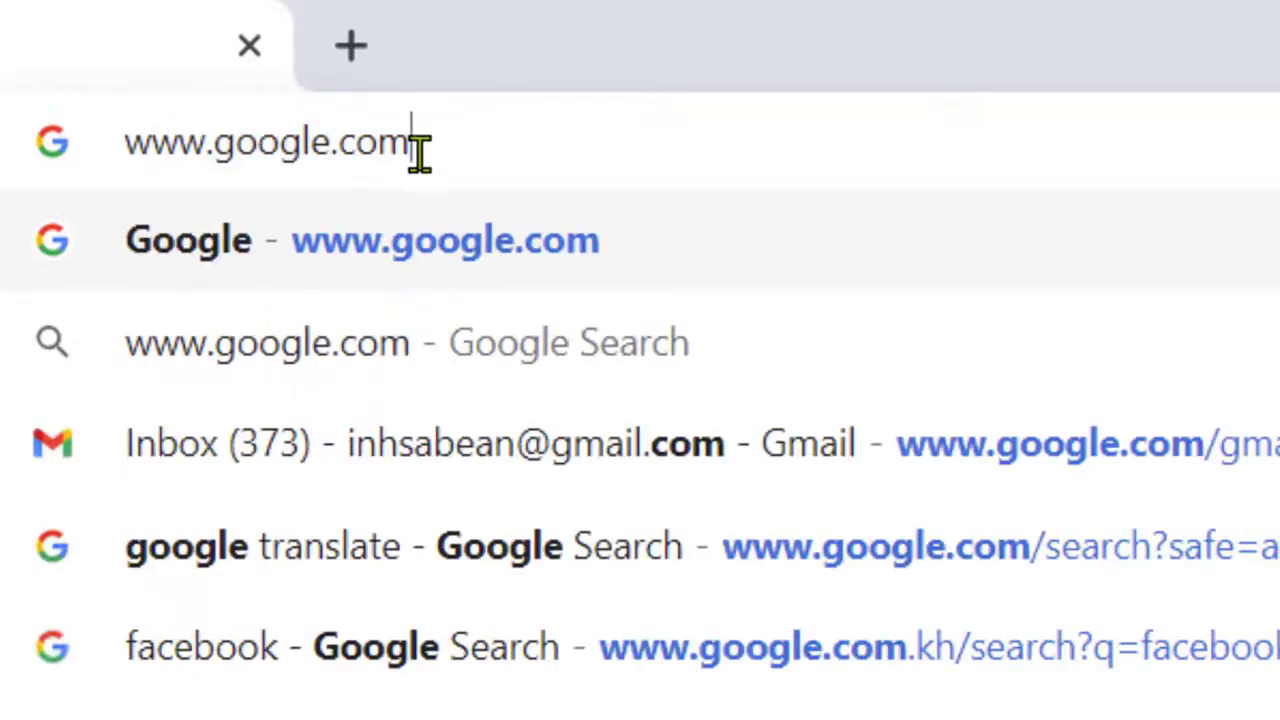
key(Return)
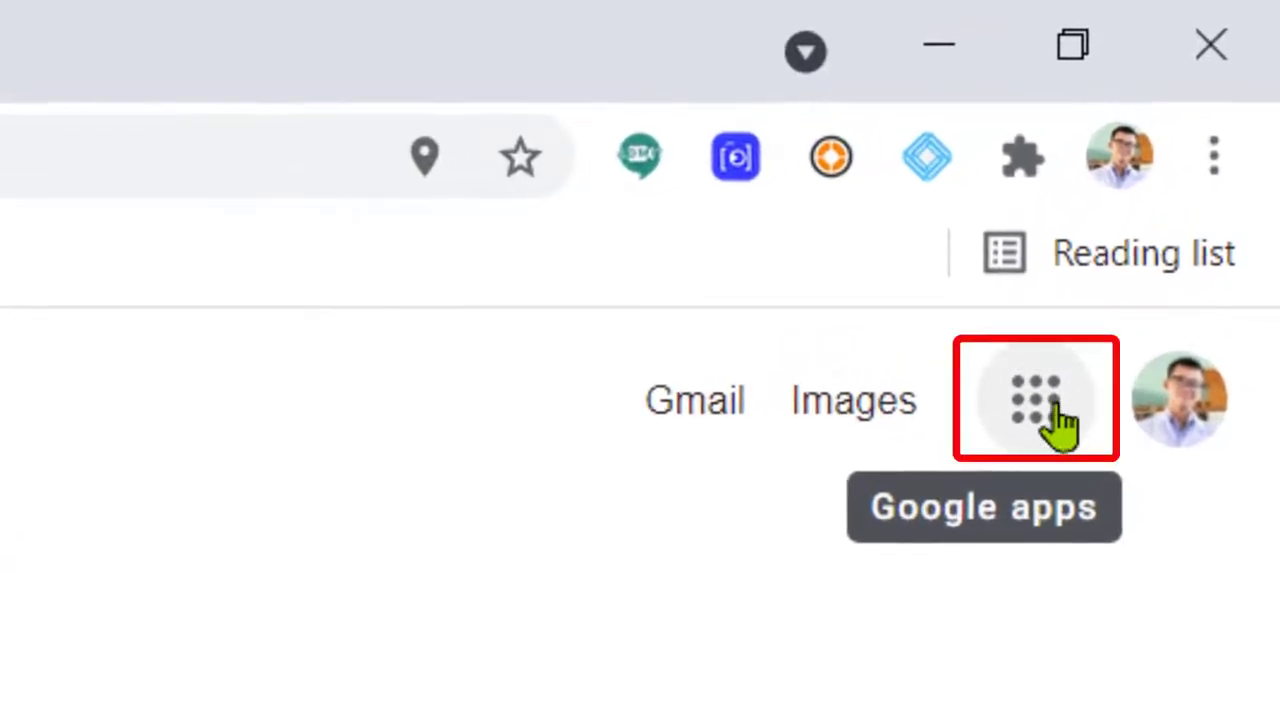
Go to the Gmail inbox and open Google Forms from its list of Google apps.
click(1039, 415)
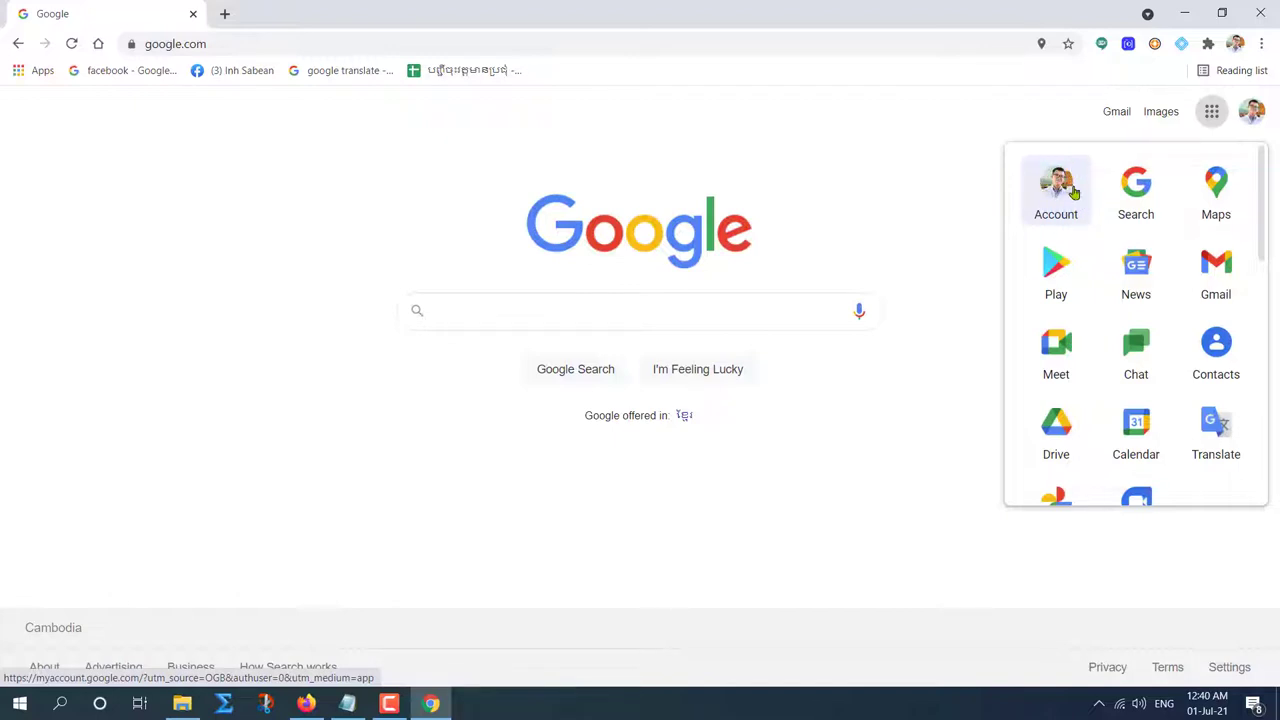
click(1115, 114)
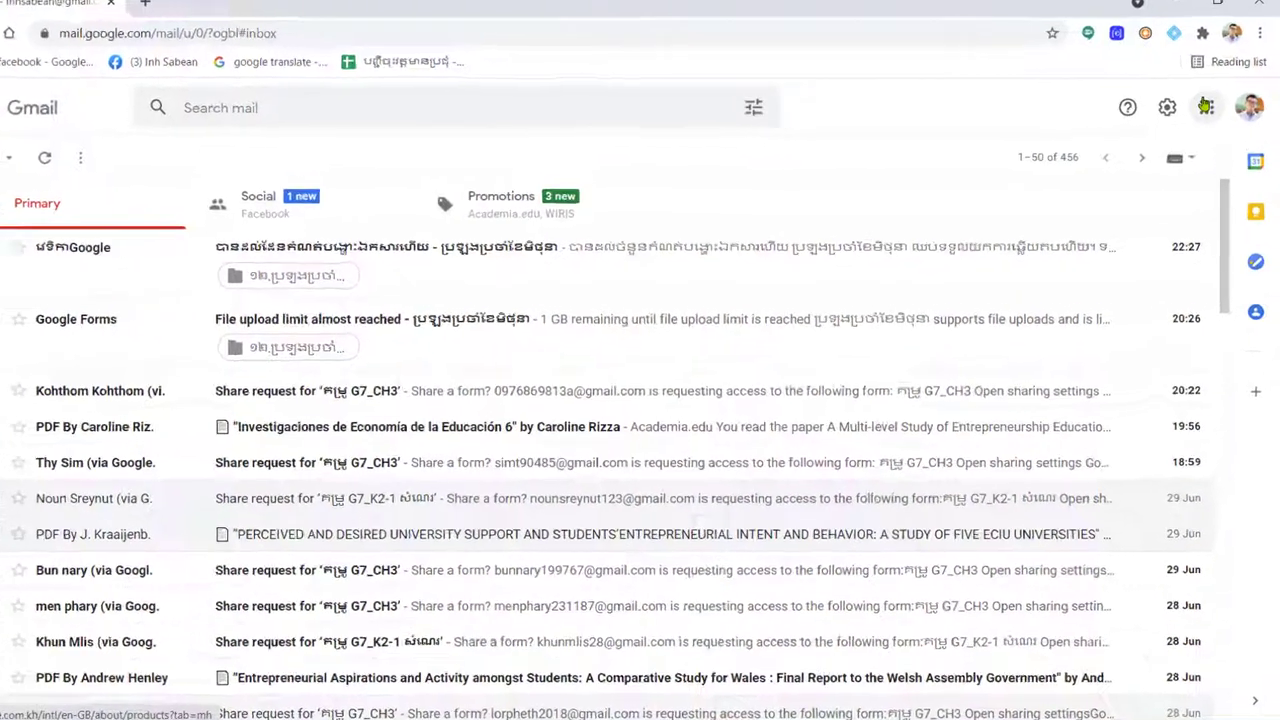
click(1210, 112)
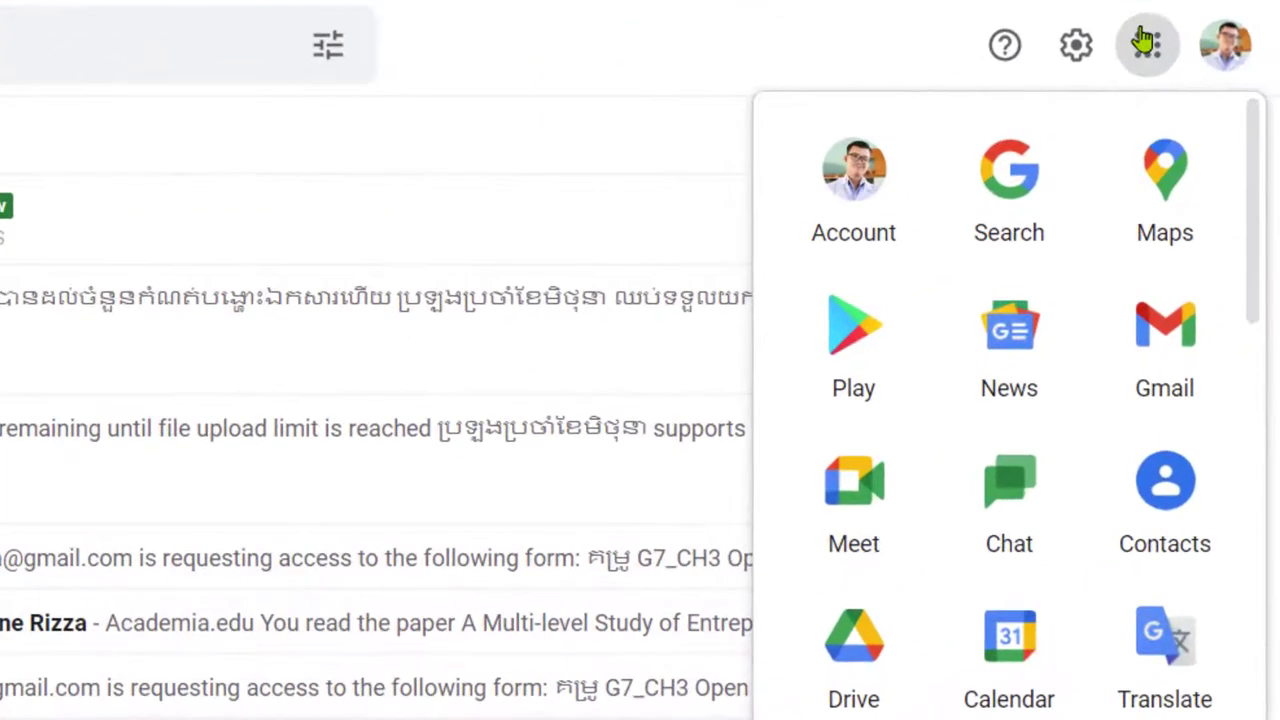
scroll(988, 566, down, 12)
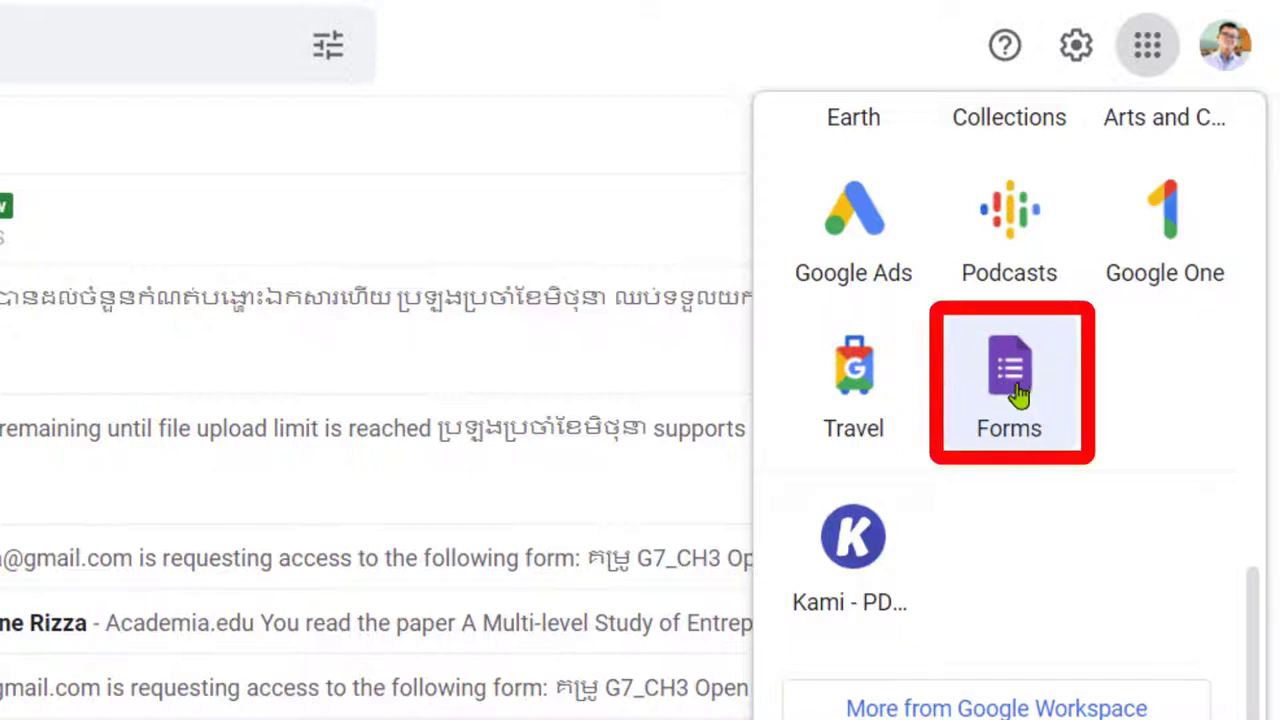
click(1018, 393)
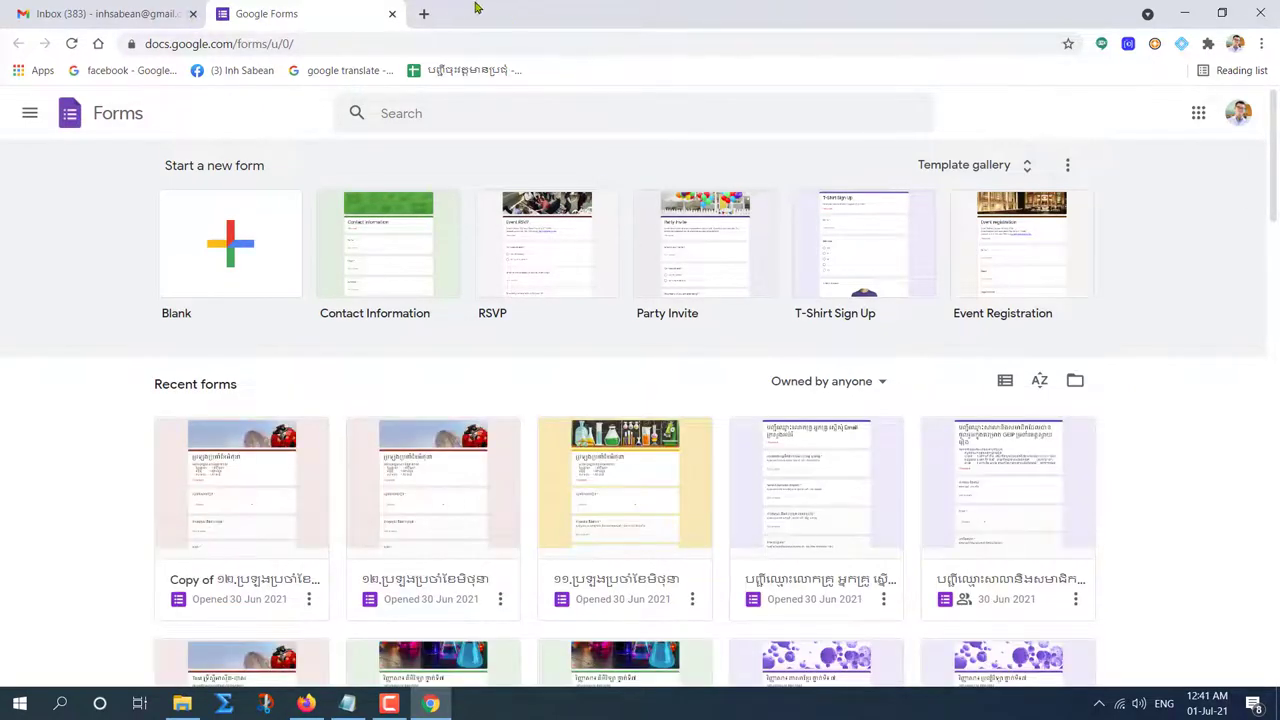
Close the Google Forms page and go back from Gmail to the Google homepage.
click(393, 14)
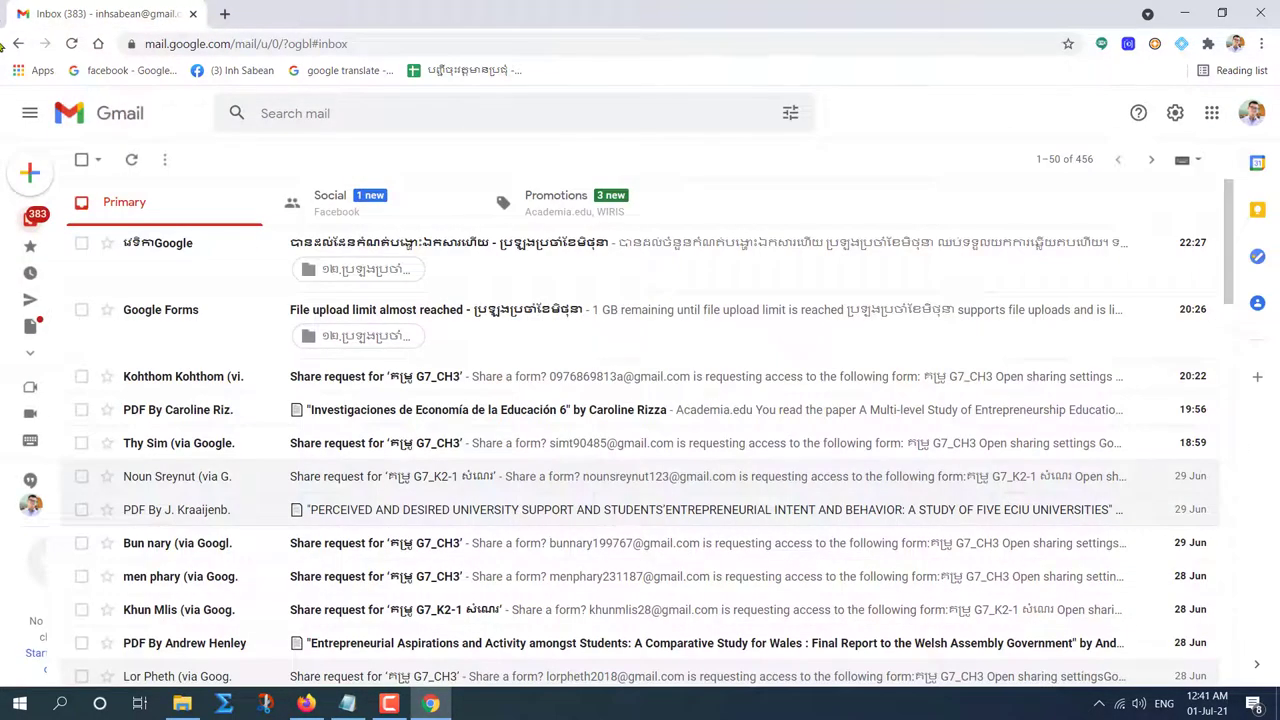
click(16, 44)
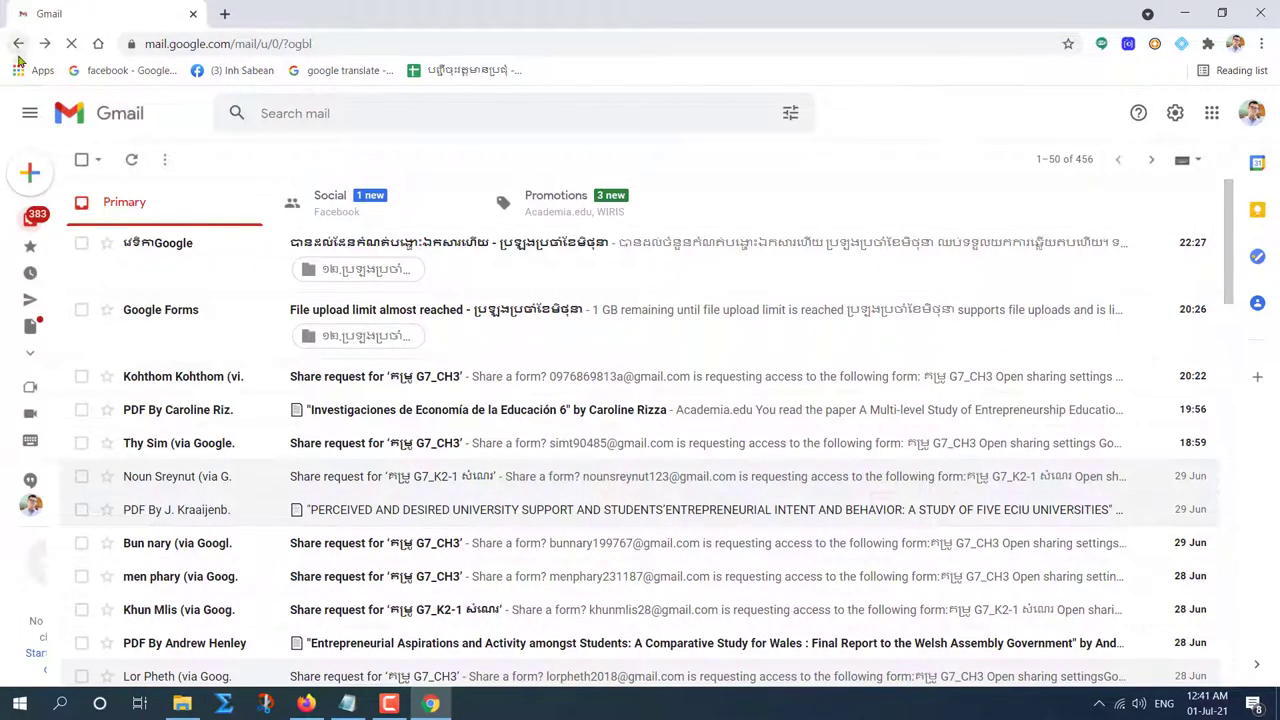
click(663, 314)
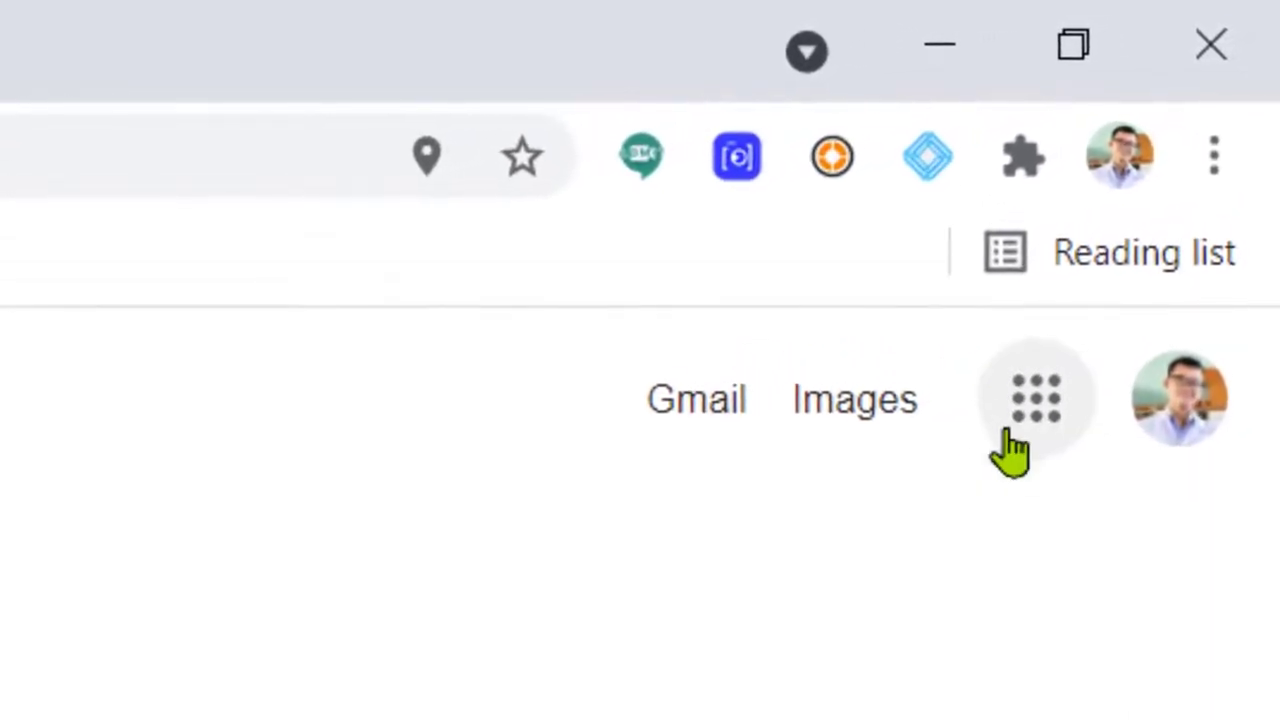
Examine the list of Google accounts available on the Google homepage, including the options to add an account or sign out.
click(1036, 405)
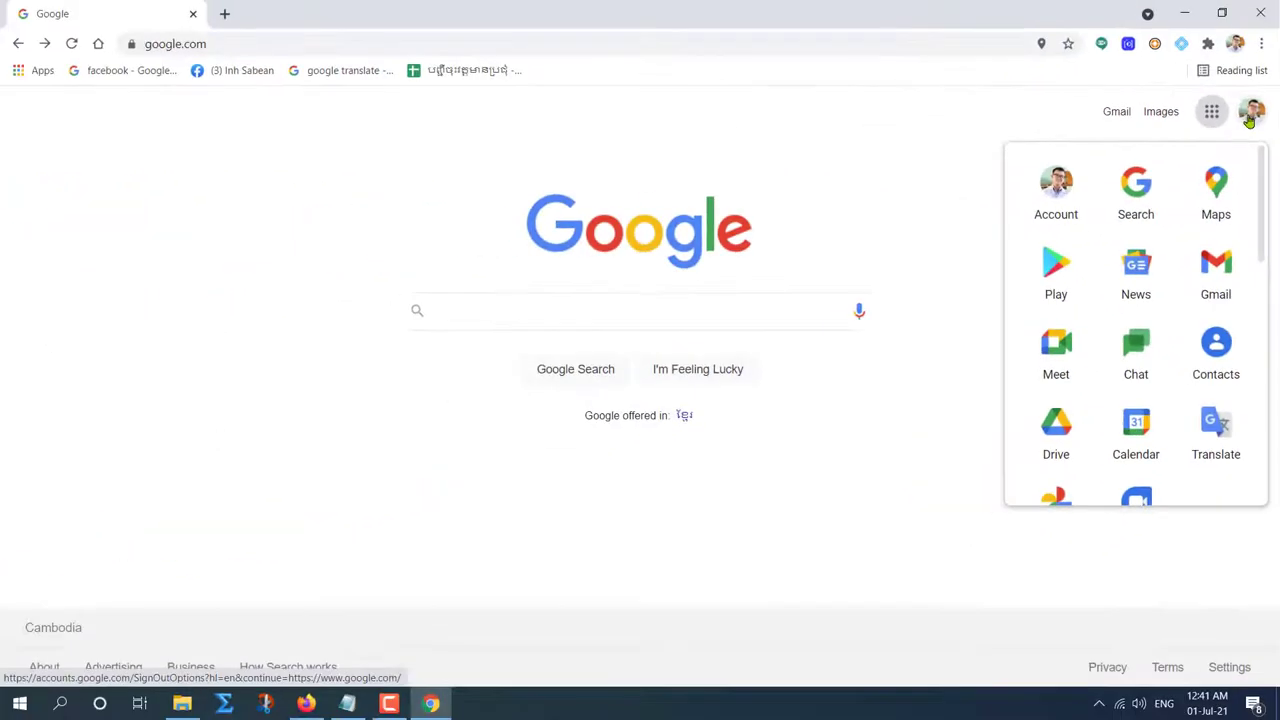
click(1176, 37)
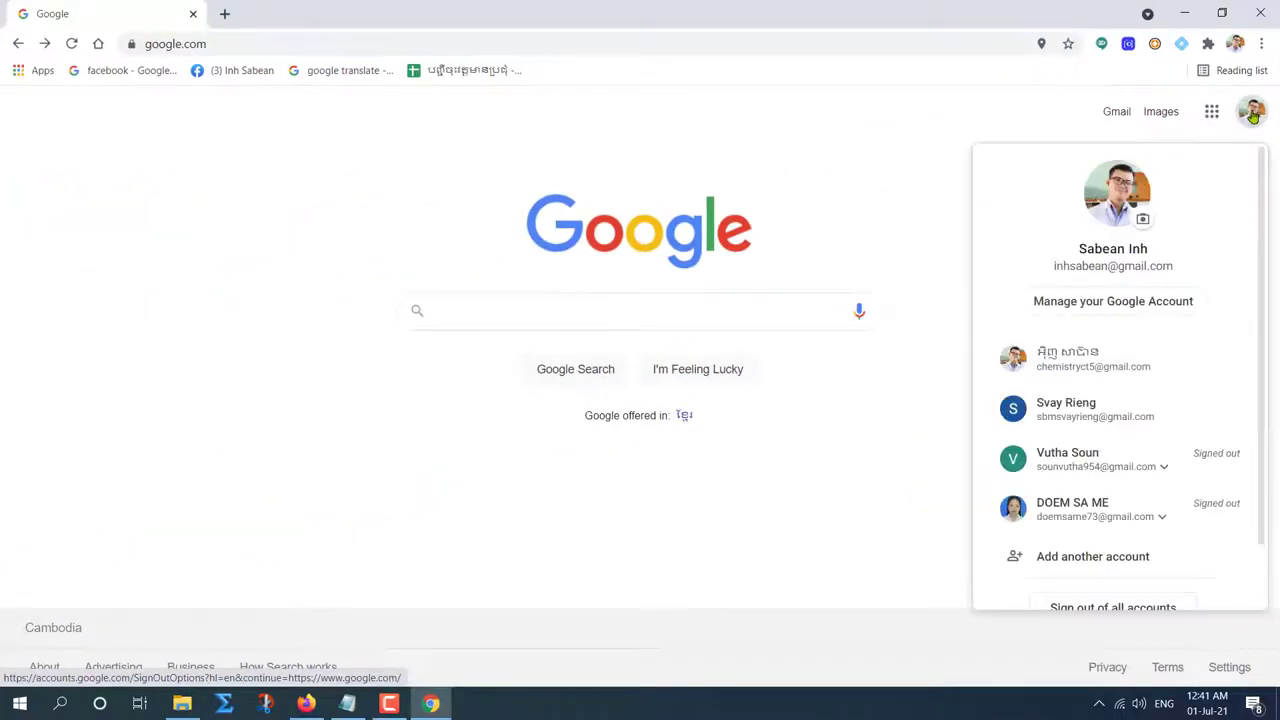
scroll(1048, 512, down, 2)
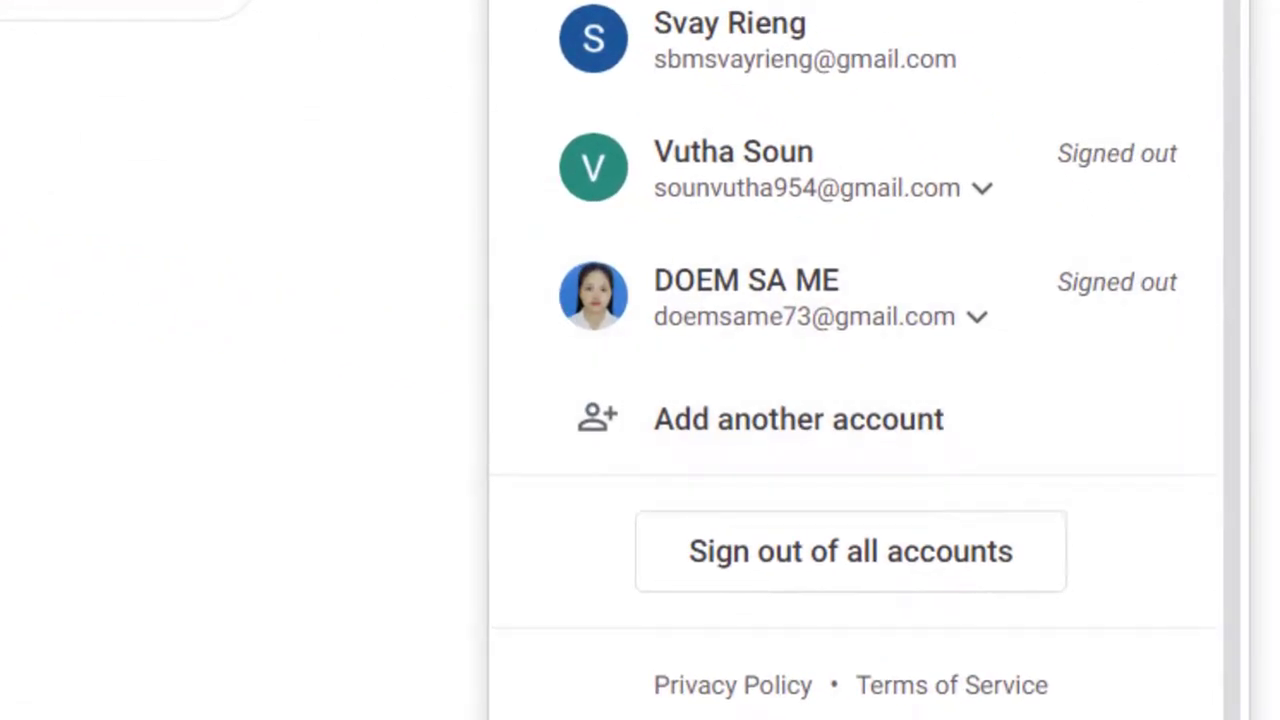
key(Escape)
Open Google Forms from the Google homepage and start a new blank form.
click(1212, 111)
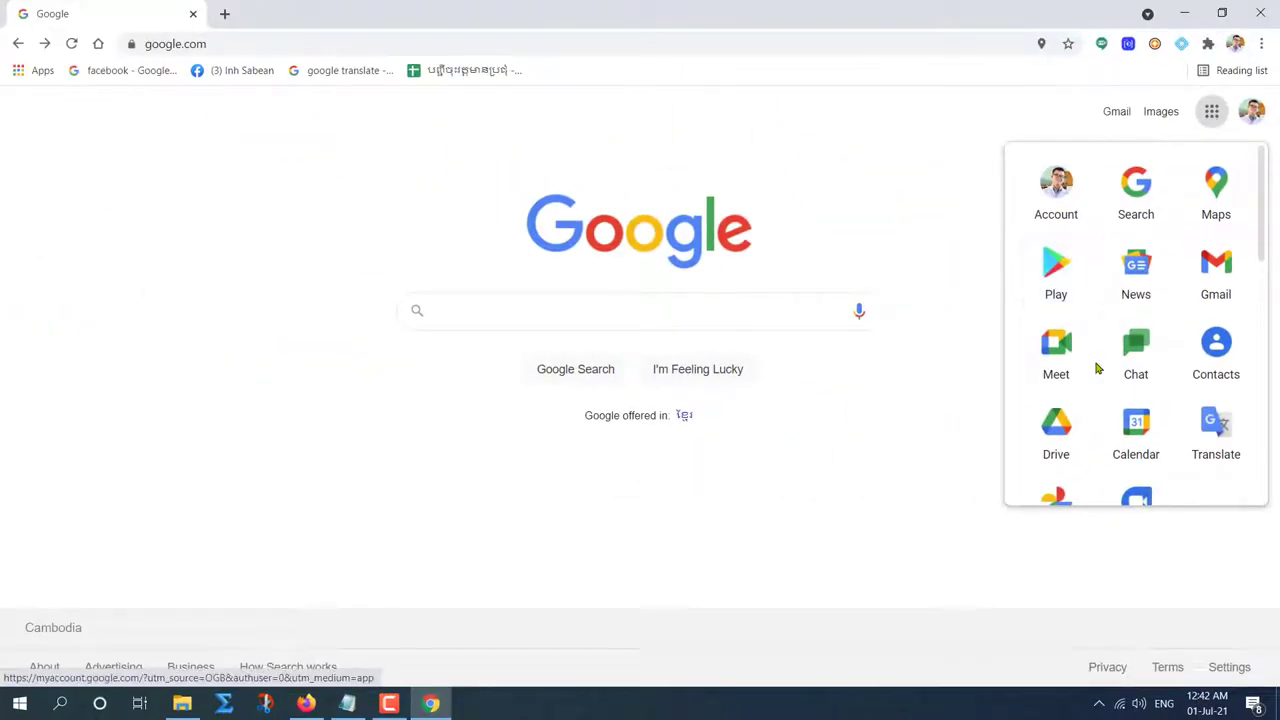
scroll(1100, 358, down, 7)
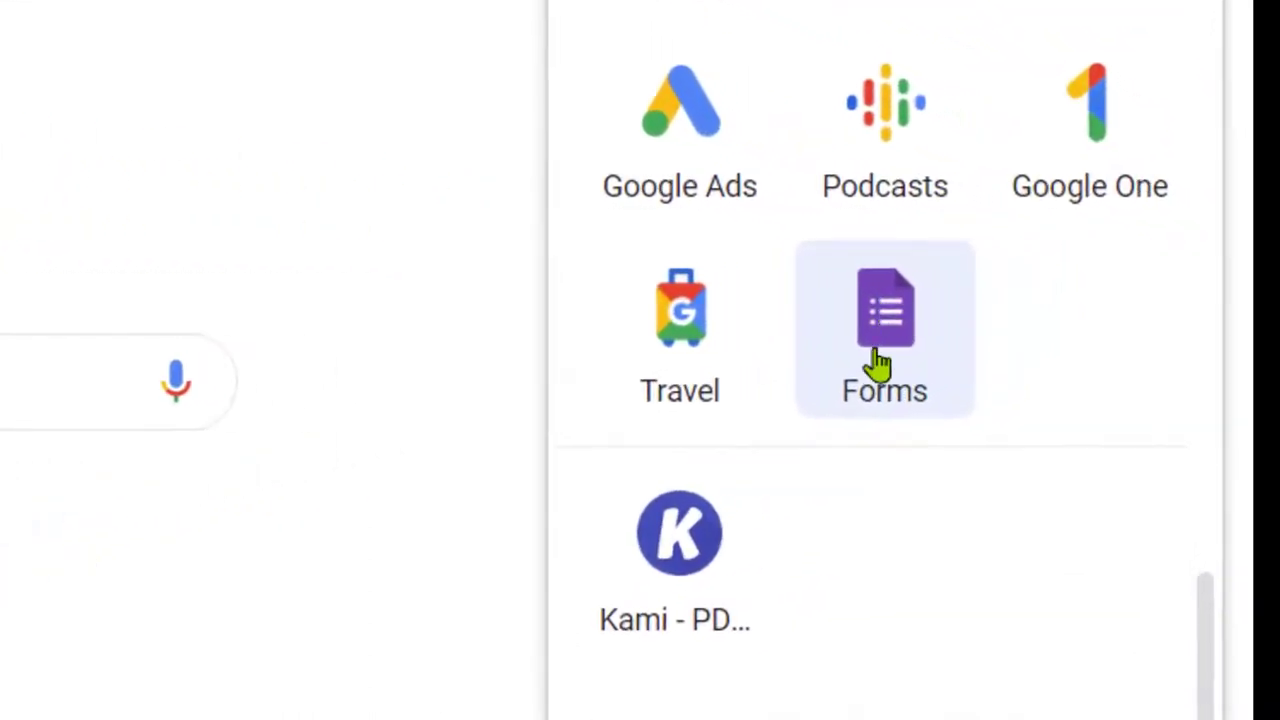
click(930, 360)
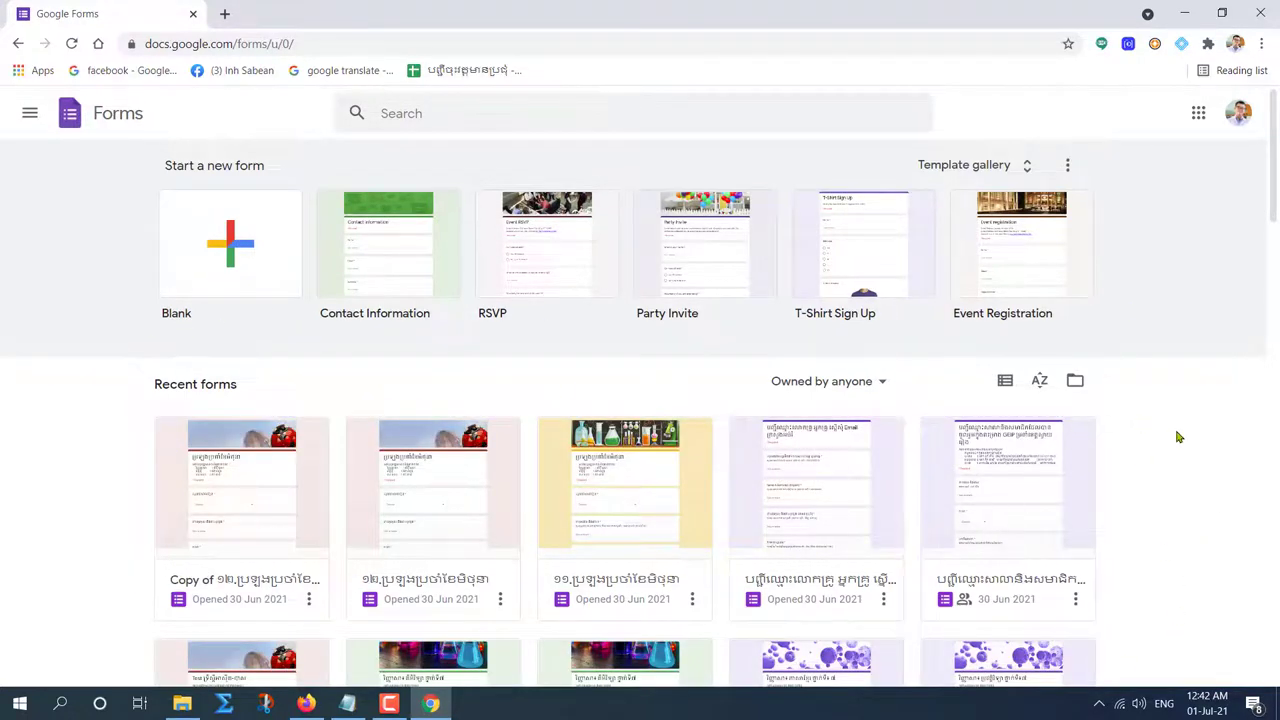
scroll(620, 520, down, 3)
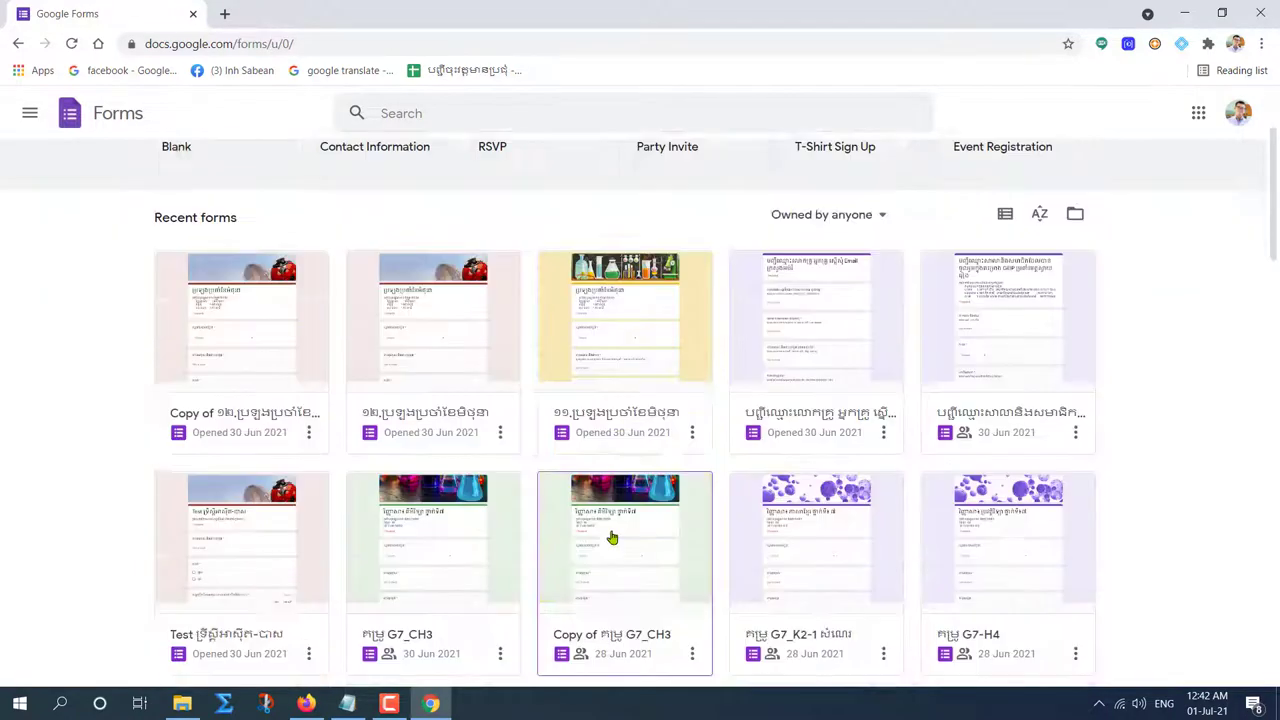
scroll(624, 542, up, 1)
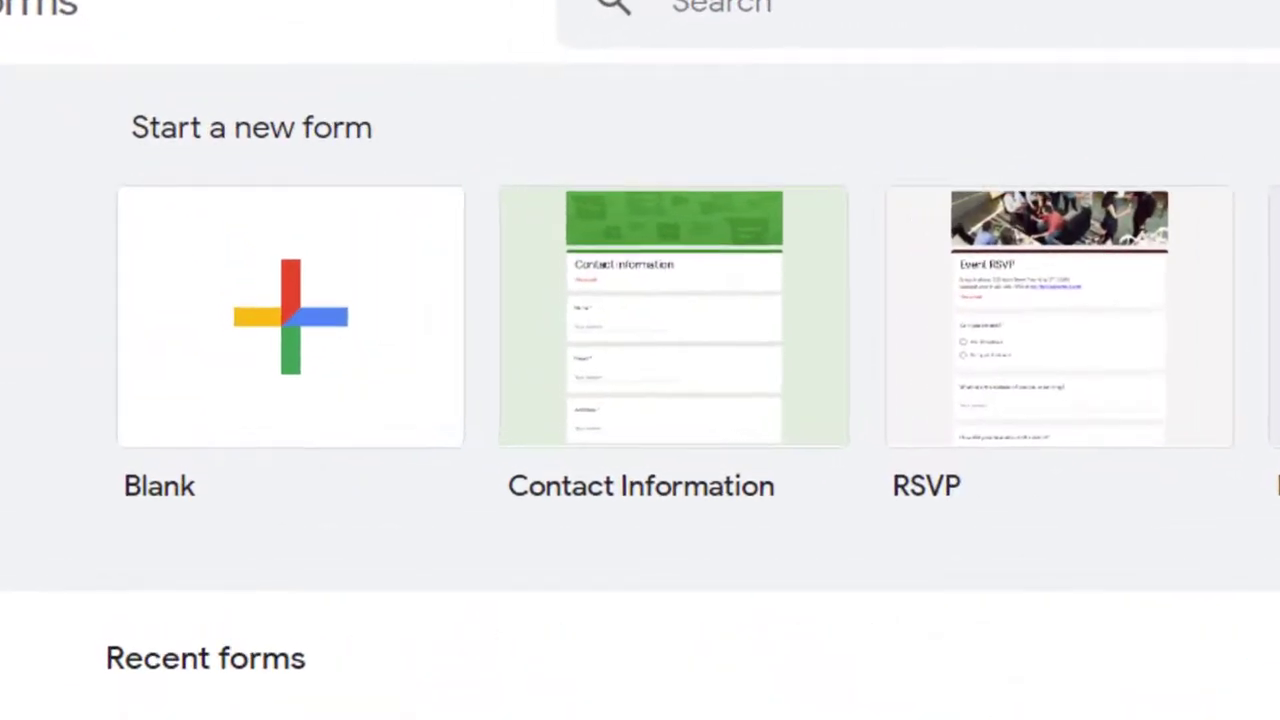
click(285, 310)
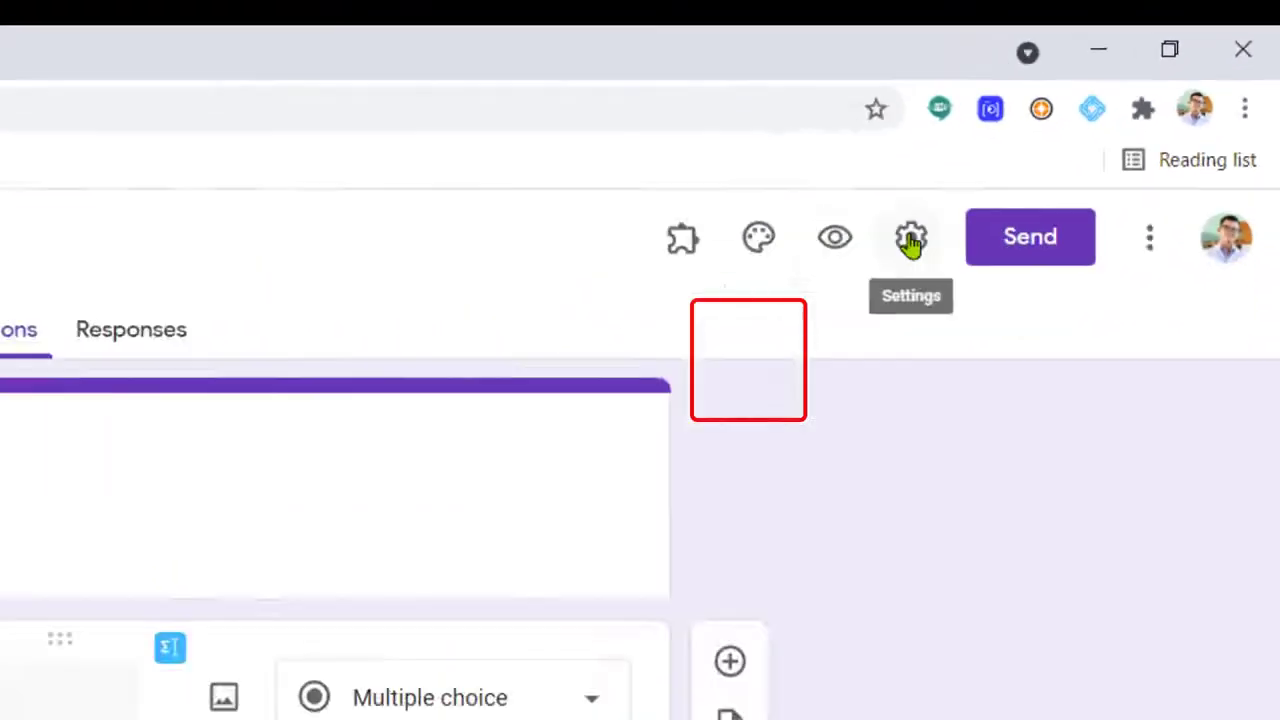
In the form's general settings, limit each respondent to 1 response.
click(791, 318)
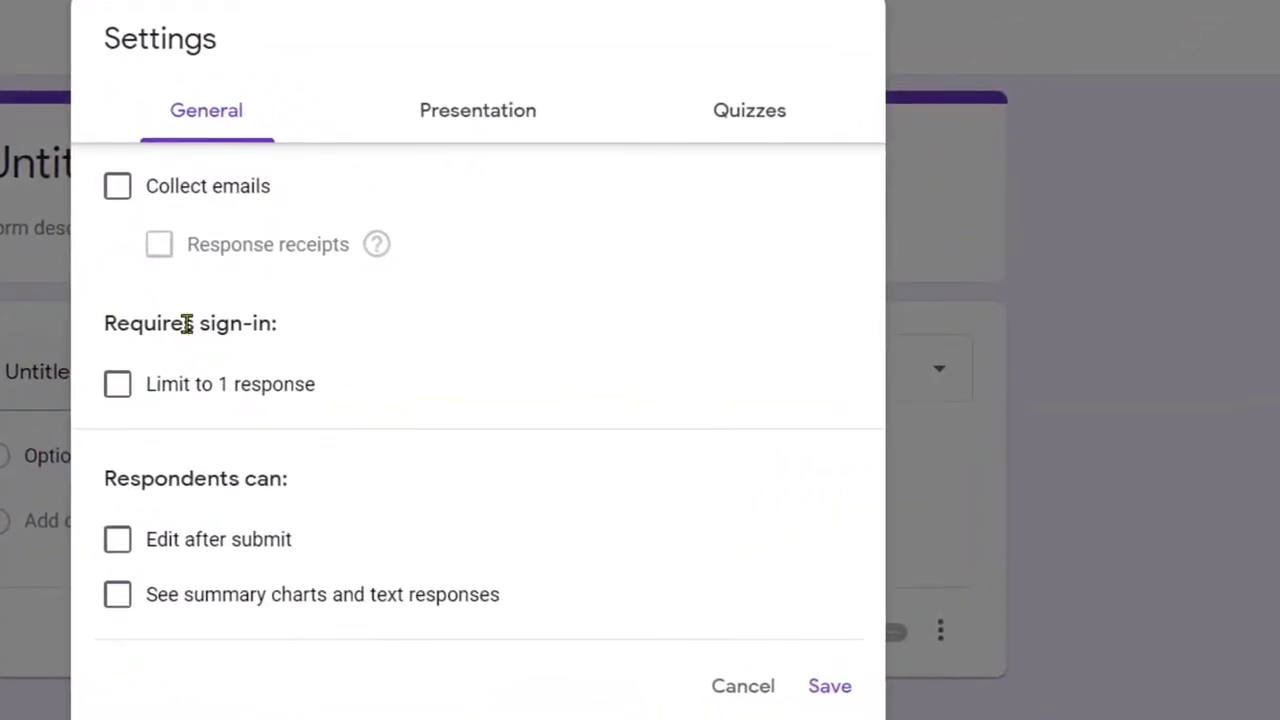
click(117, 390)
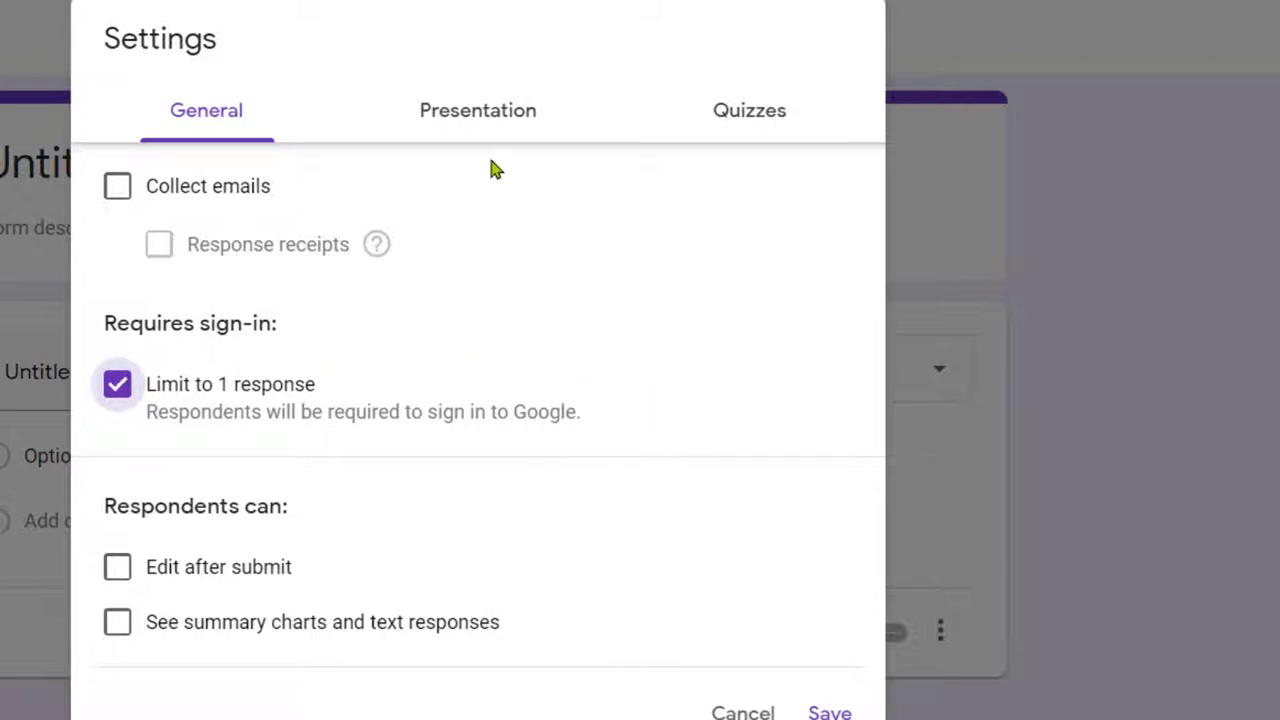
In the form's presentation settings, set the confirmation message to "សូមជូនពរឲ្យប្អូនទទួលបានជោគជ័យ។សូមអរគុណ!".
click(518, 112)
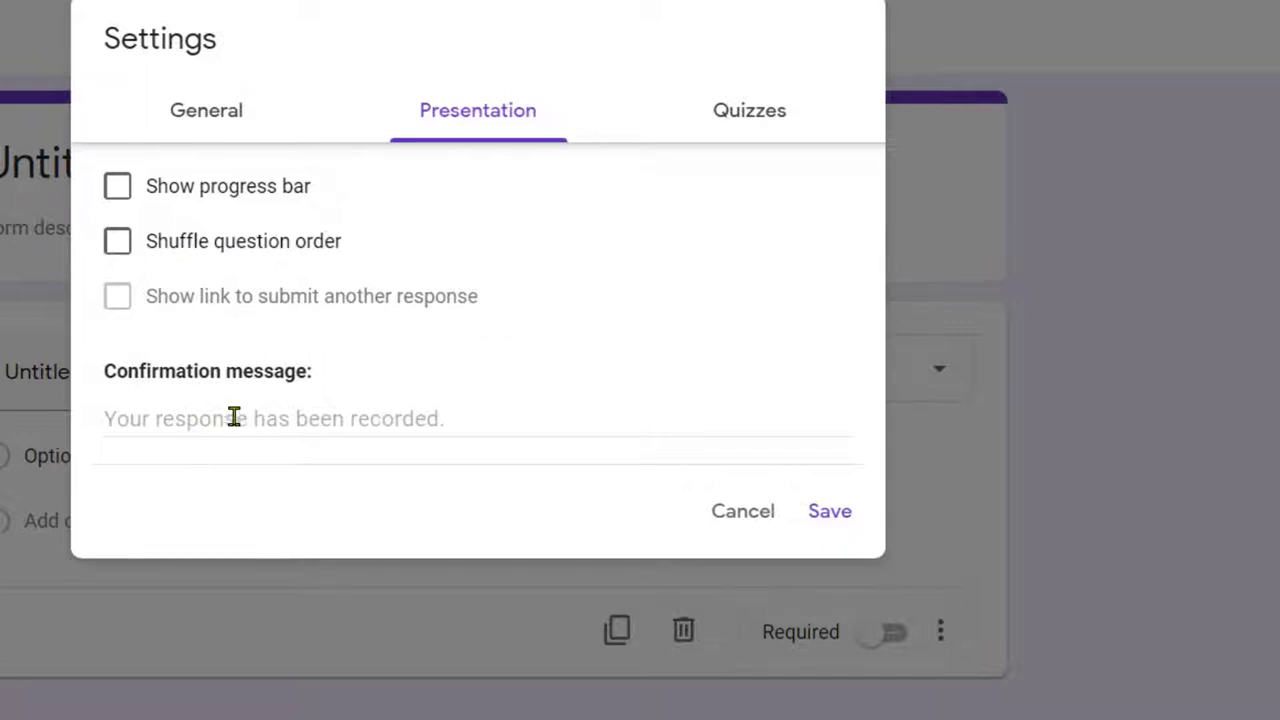
click(152, 420)
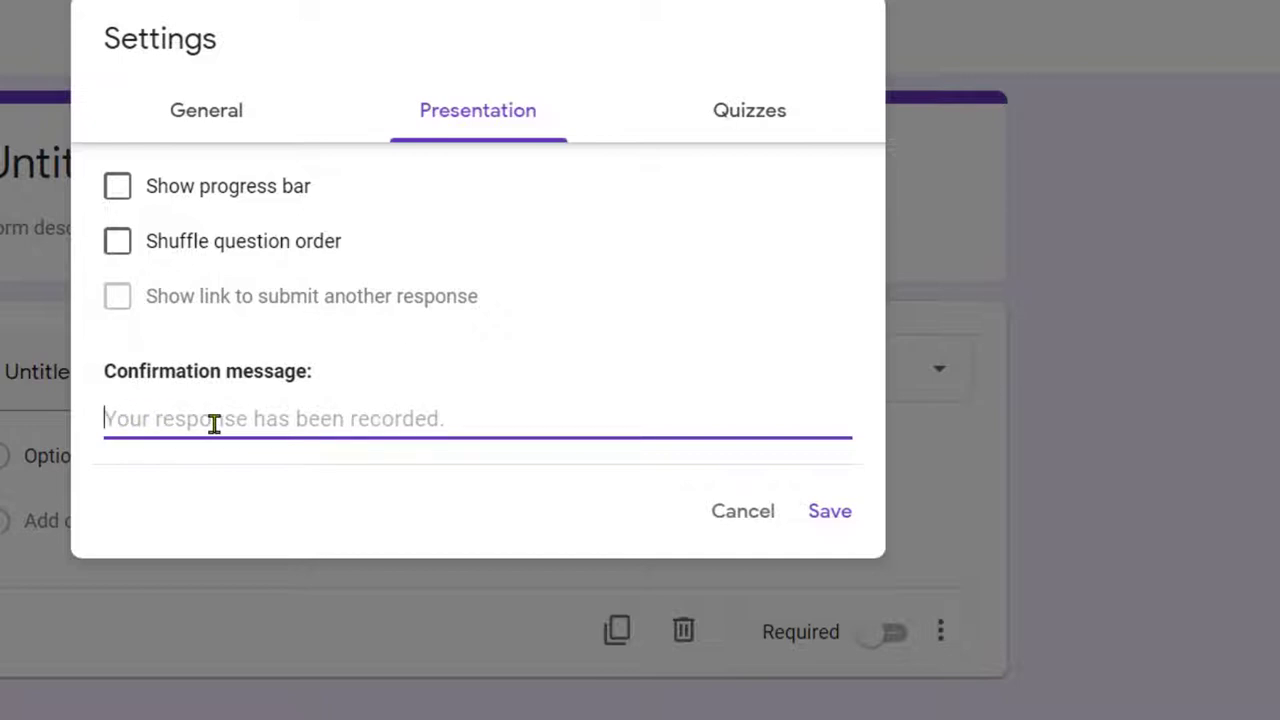
text(ស)
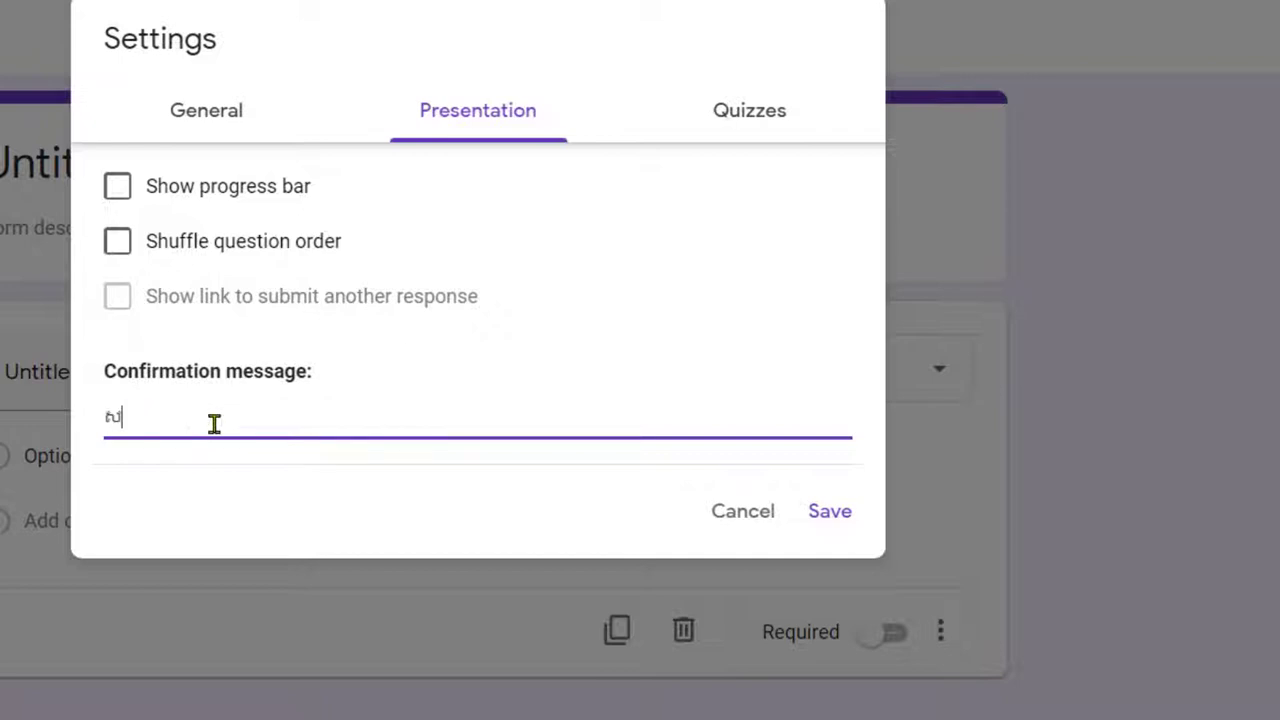
text(ូមជូនពរប)
scroll(214, 424, down, 2)
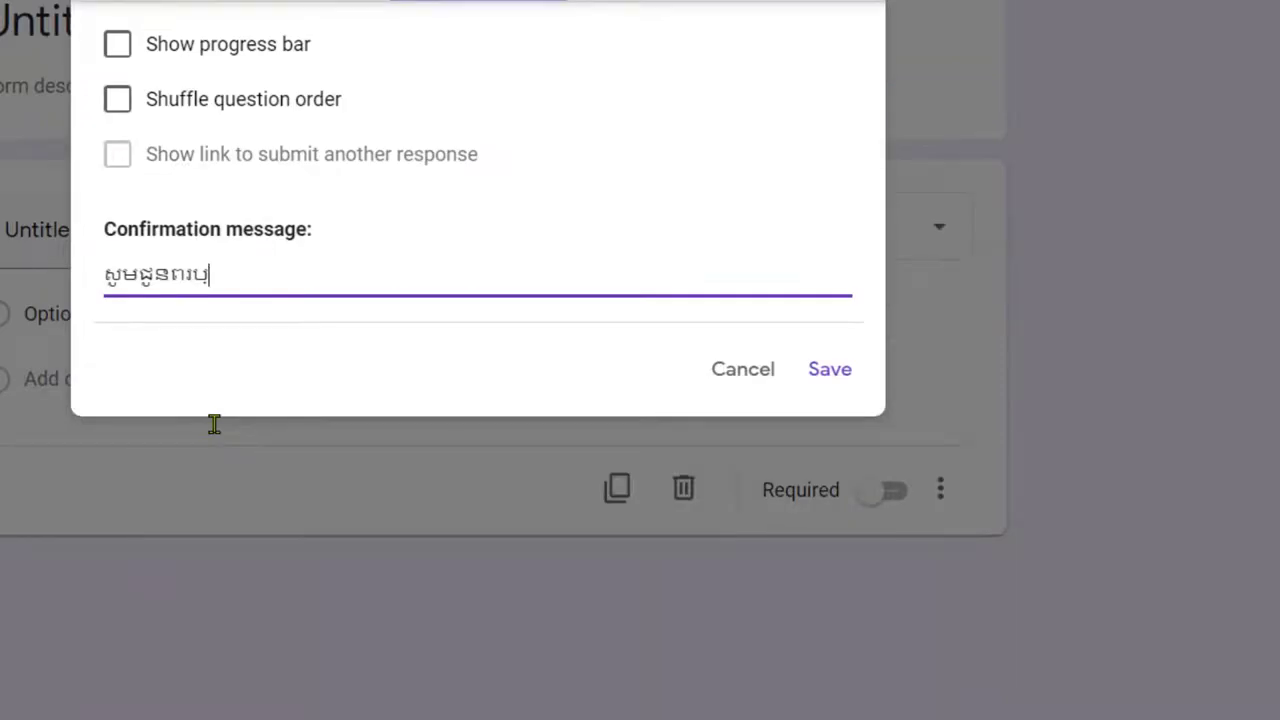
key(BackSpace)
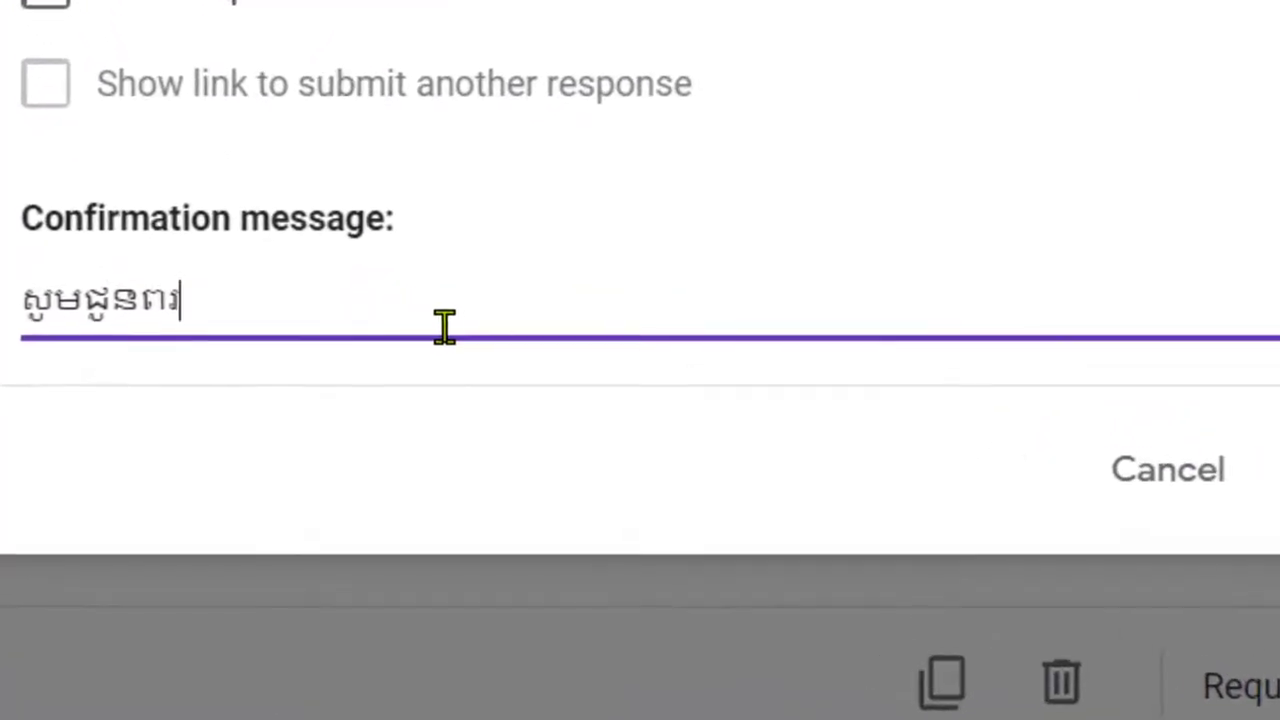
text(ឲ្យប)
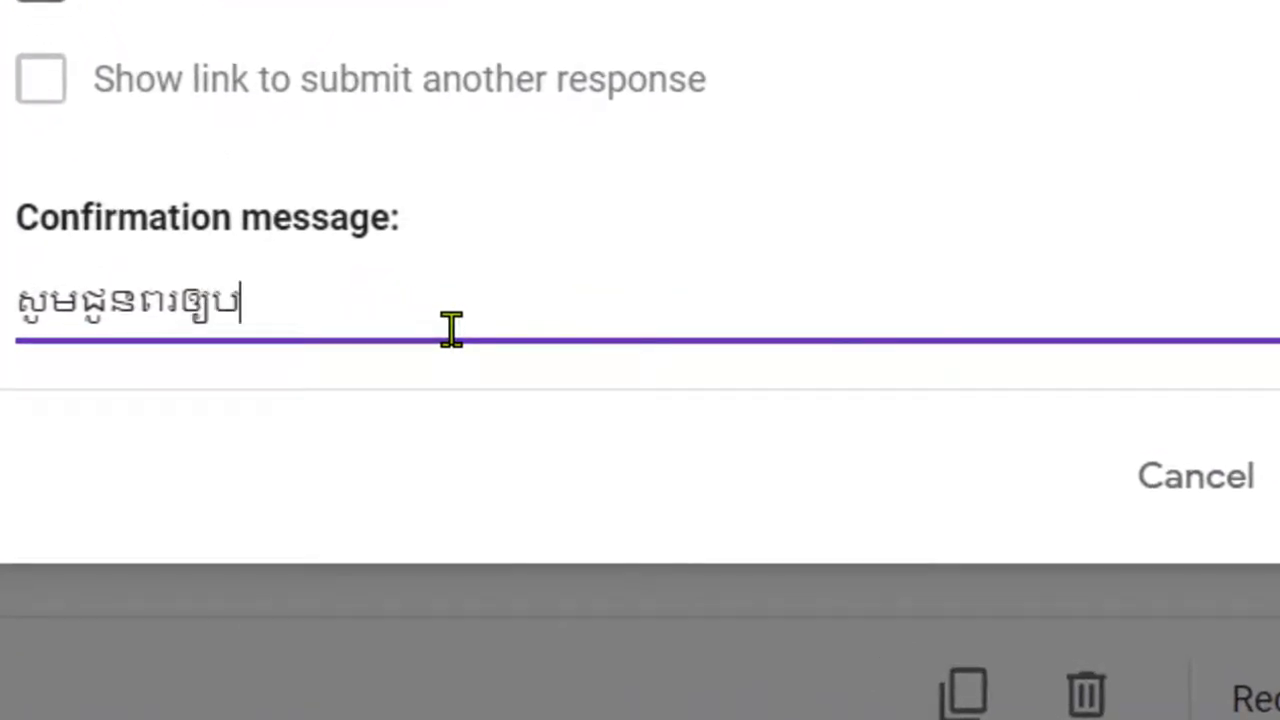
text(្អូន)
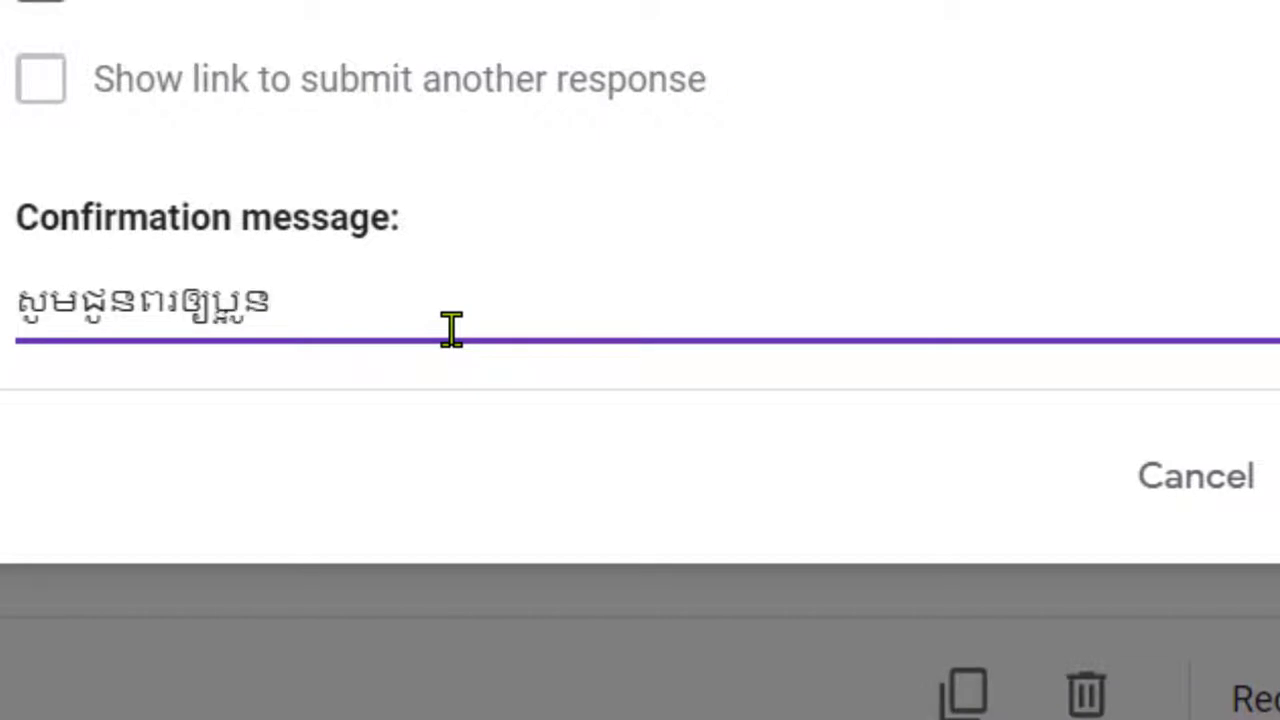
text(ទទ)
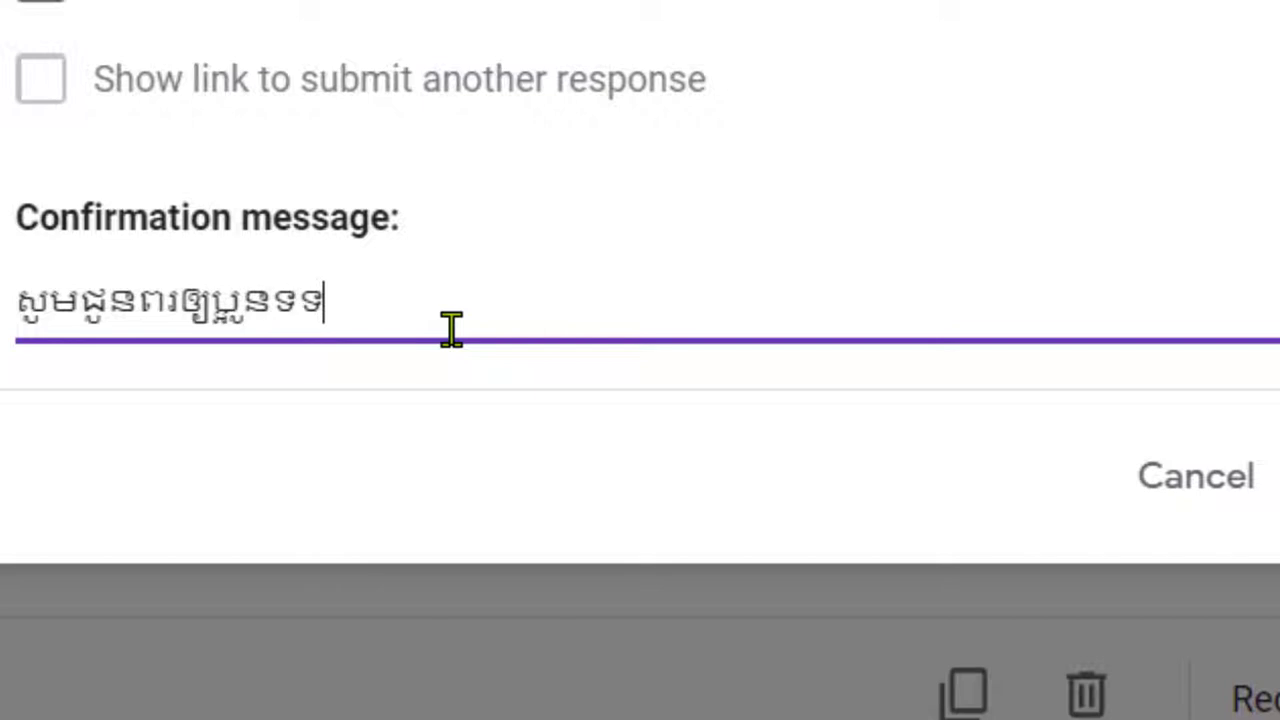
text(ួលបាន)
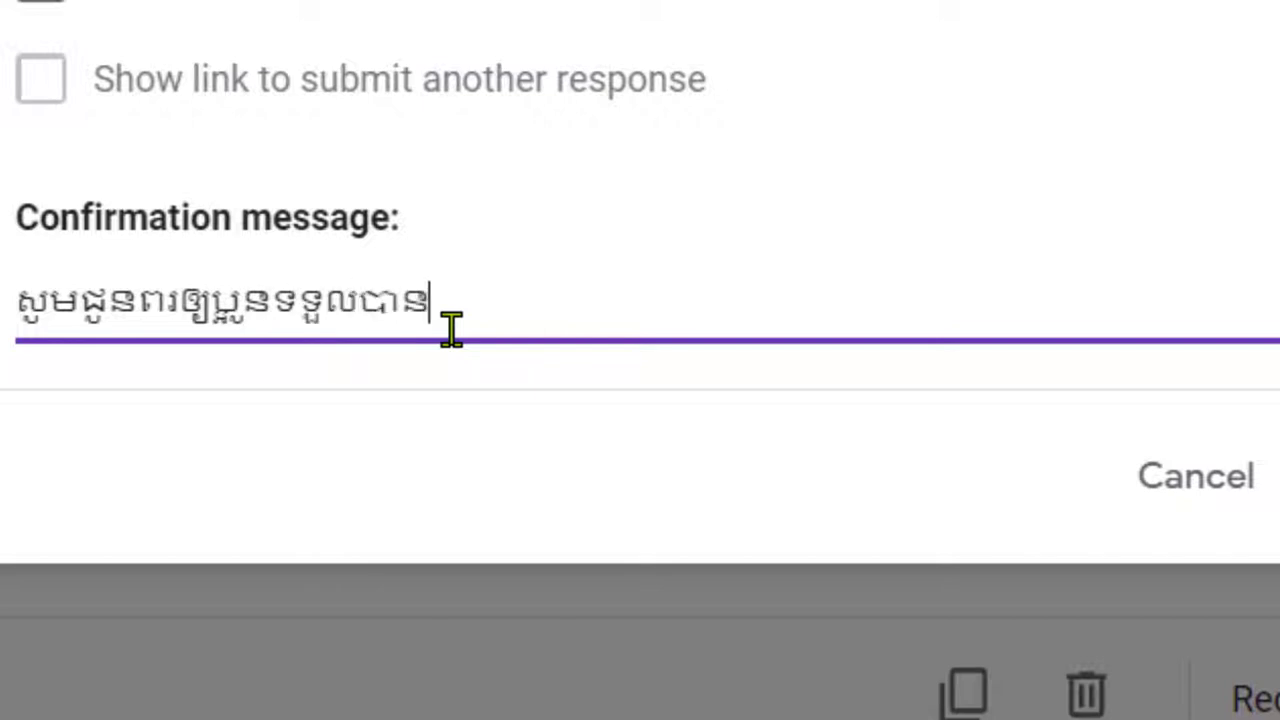
text(ជោគជ័យ)
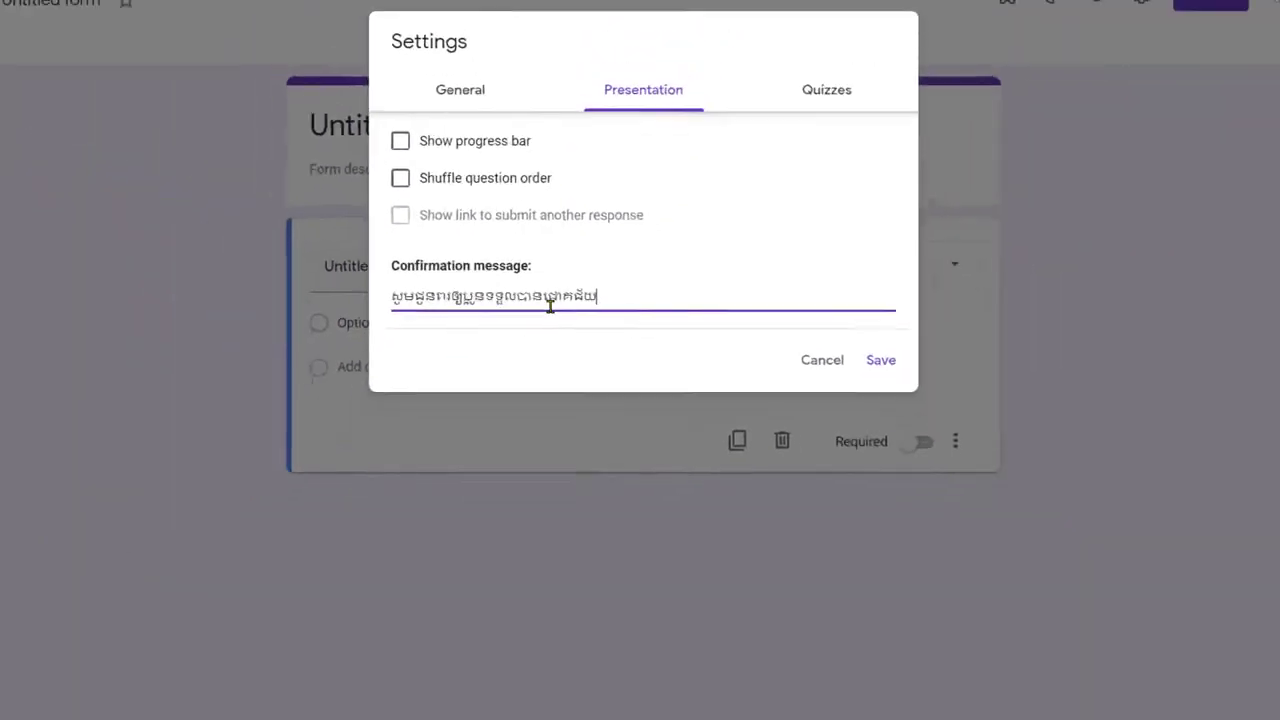
text(។)
text(ស)
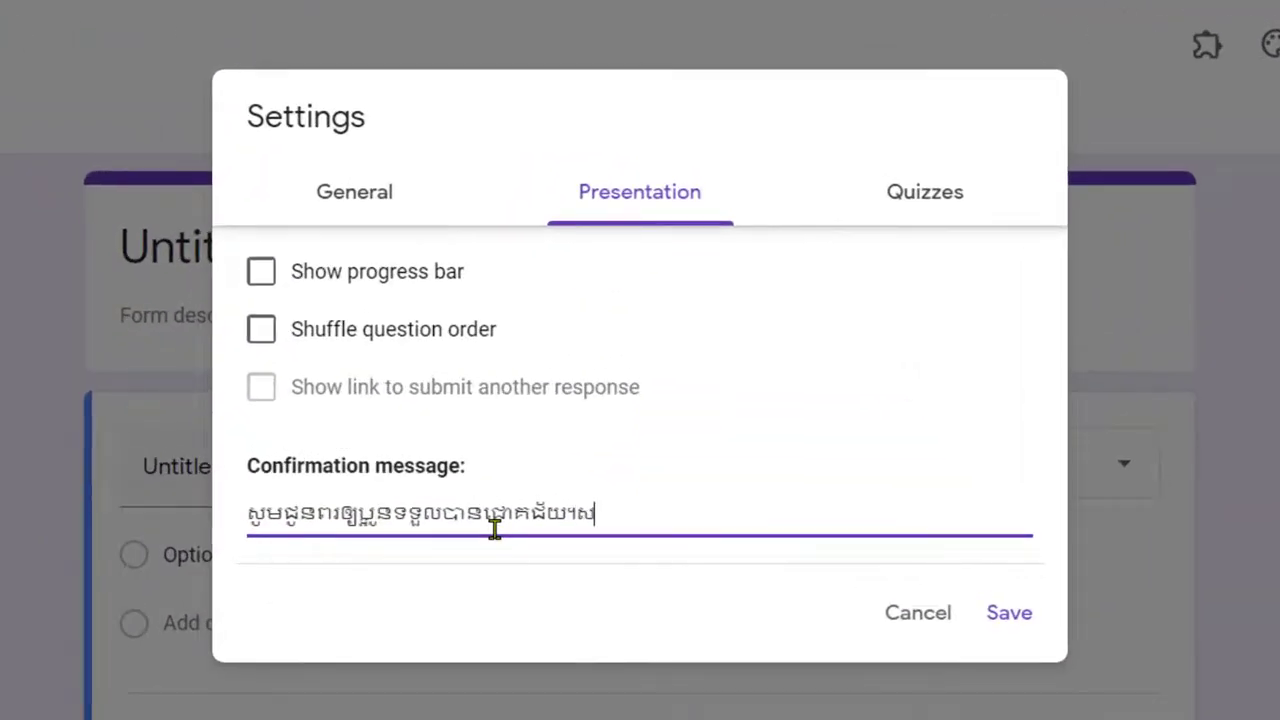
text(ូមអរគុណ!)
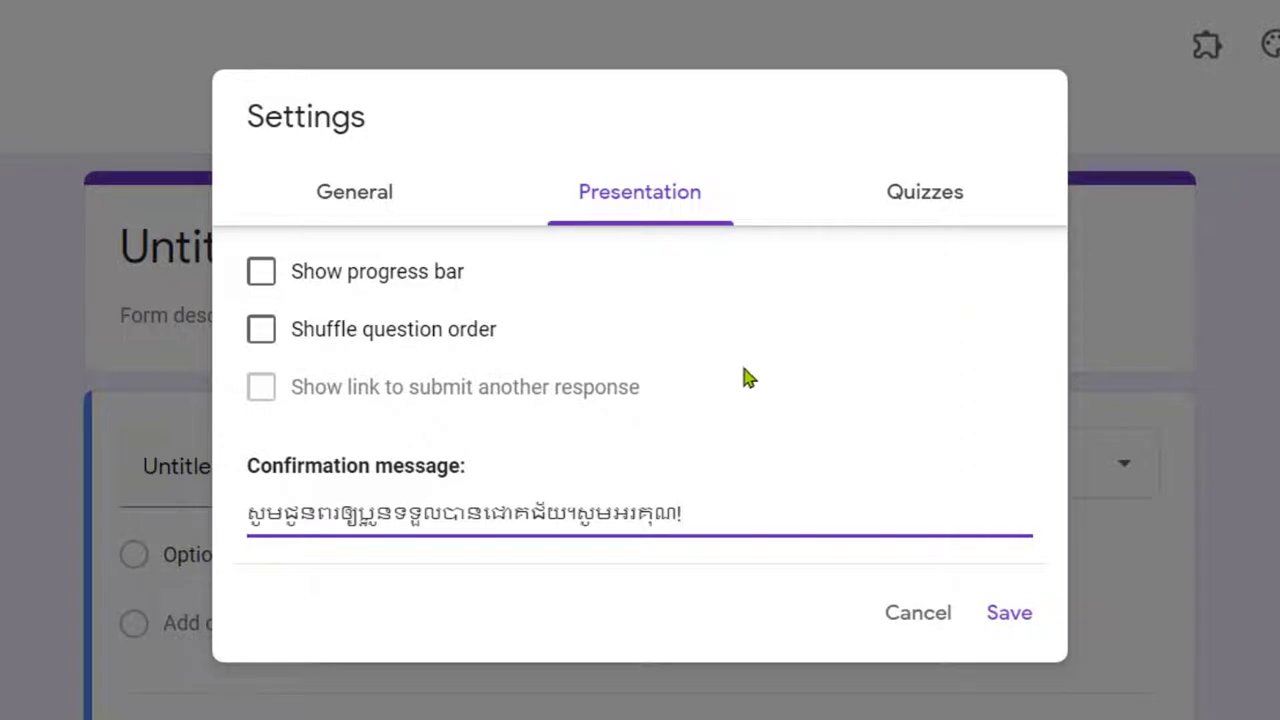
Turn on "Make this a quiz" for the form and save the settings.
click(922, 196)
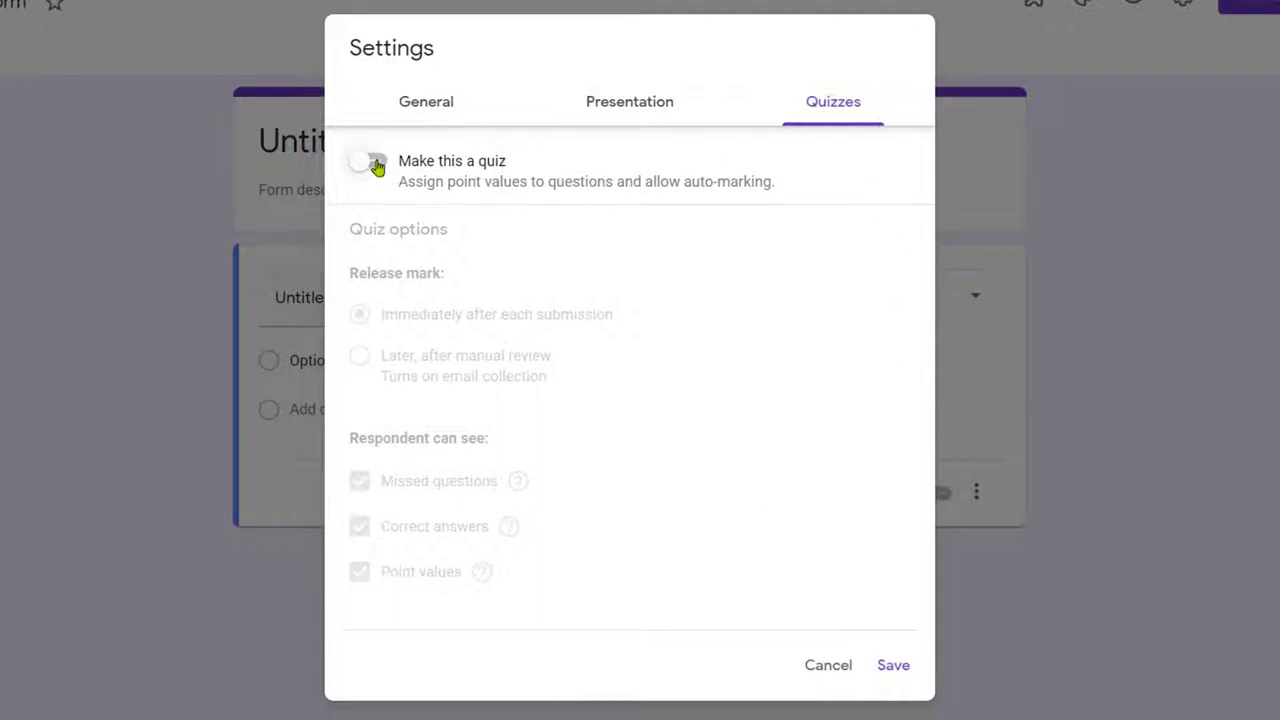
click(377, 166)
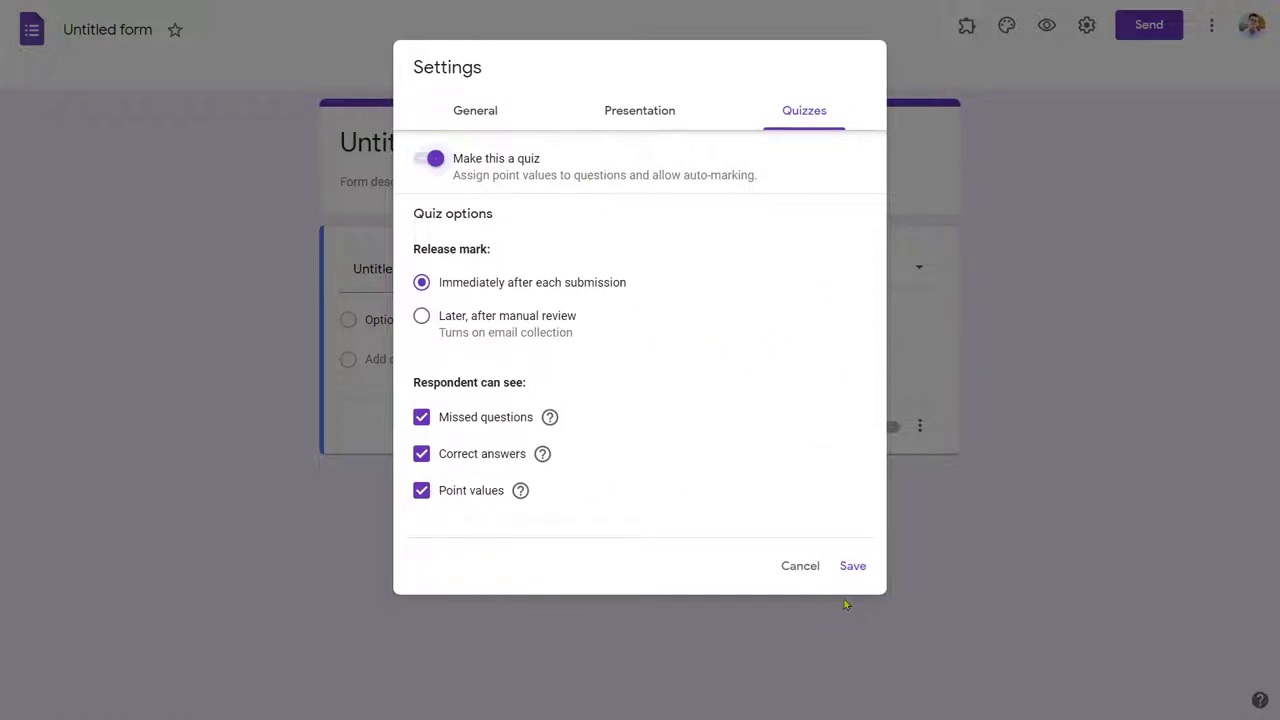
click(853, 567)
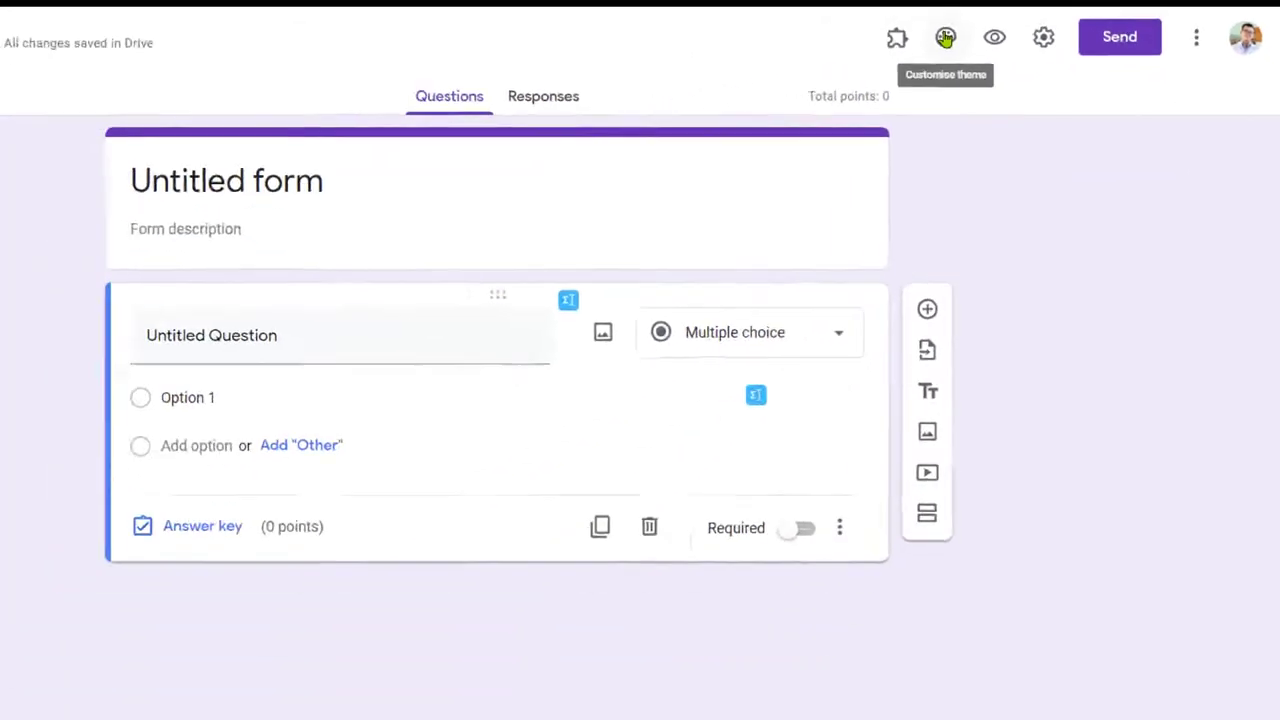
Open the header image gallery from the form's theme options and select the laboratory glassware picture under Work and School.
click(945, 38)
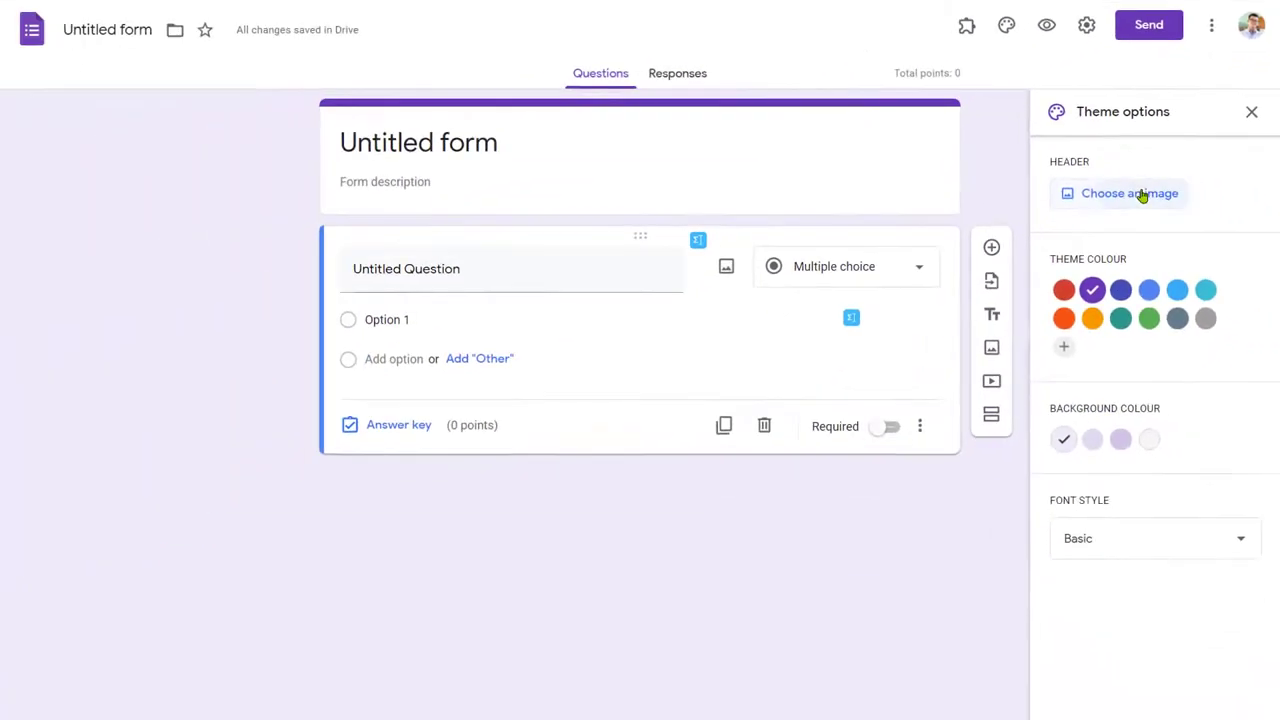
click(1142, 195)
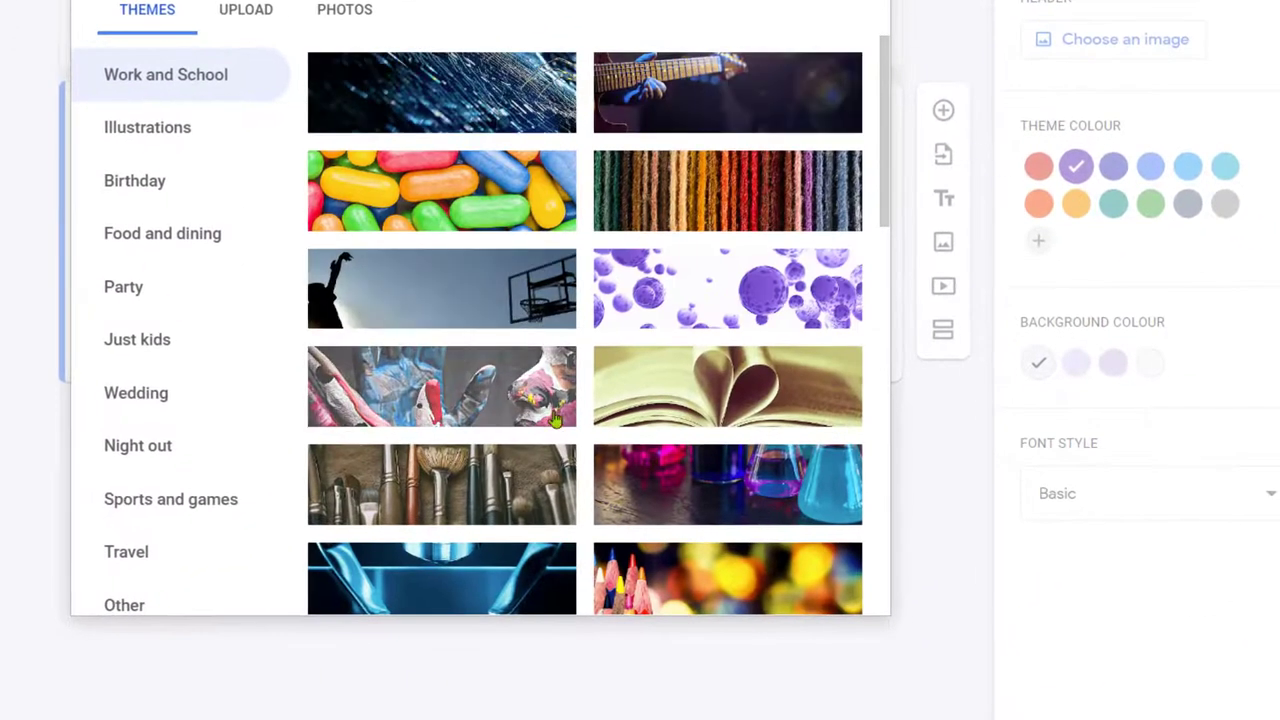
scroll(556, 420, down, 15)
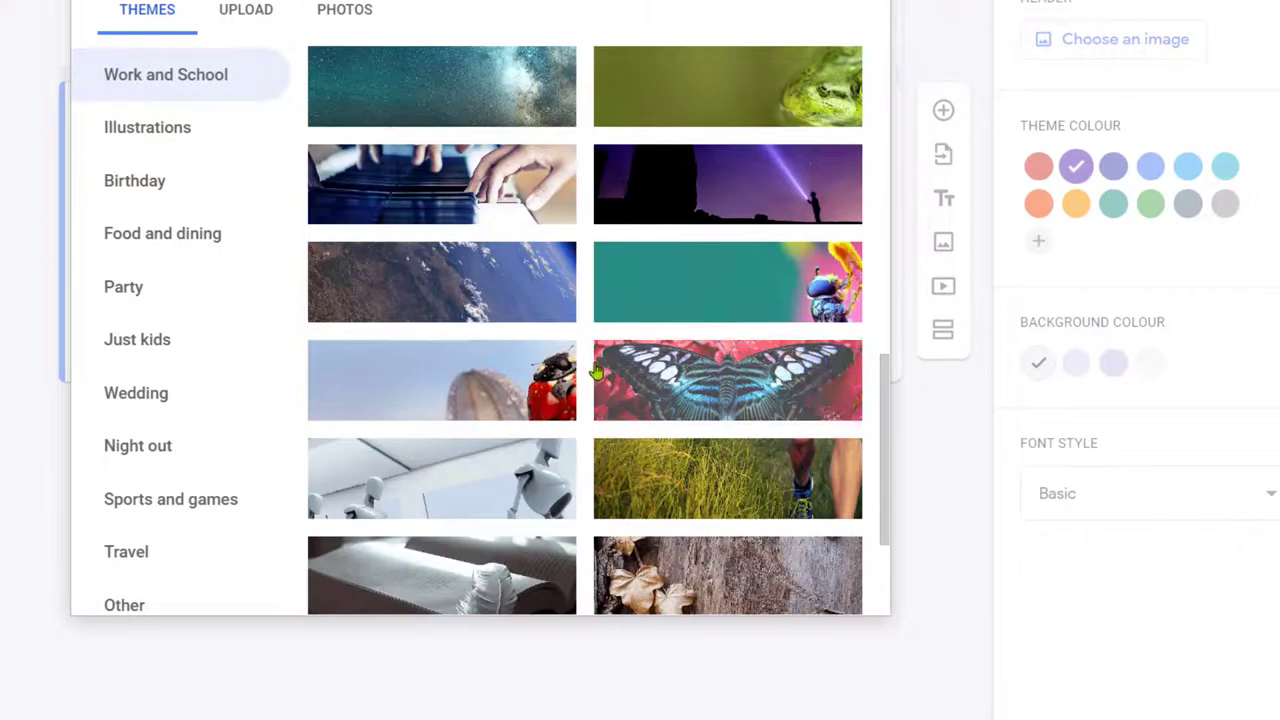
scroll(595, 370, down, 3)
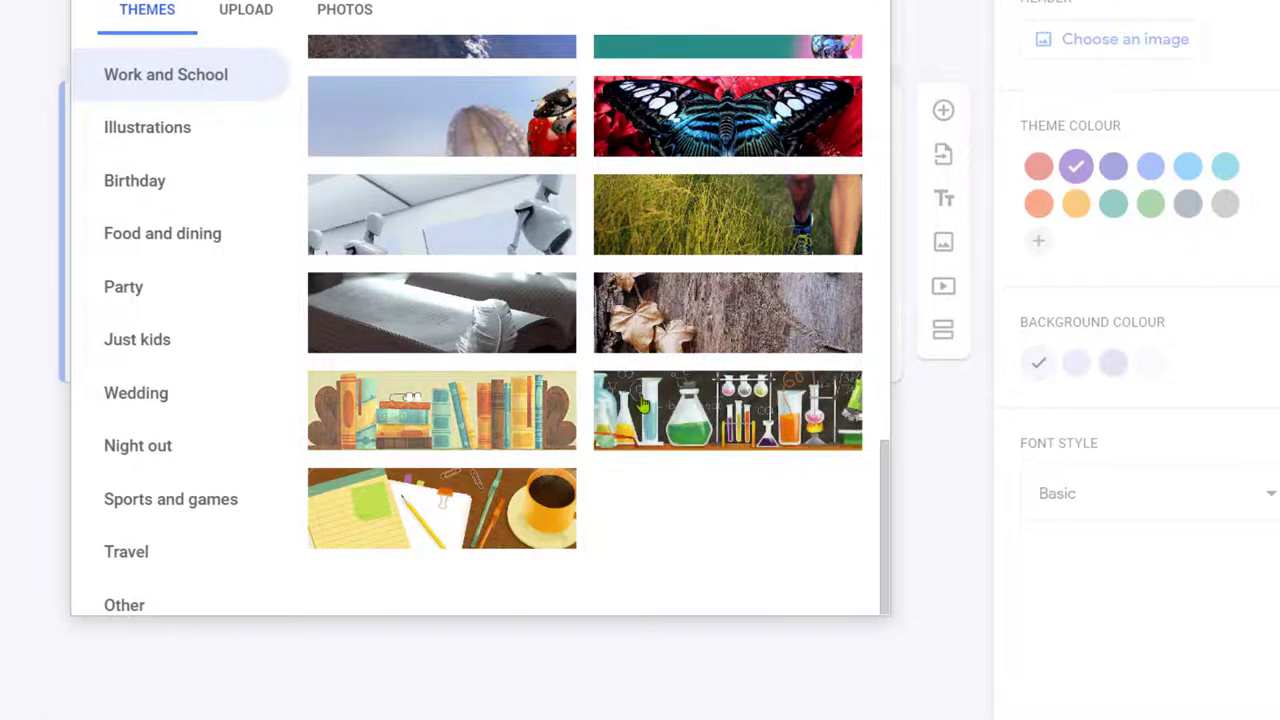
click(750, 428)
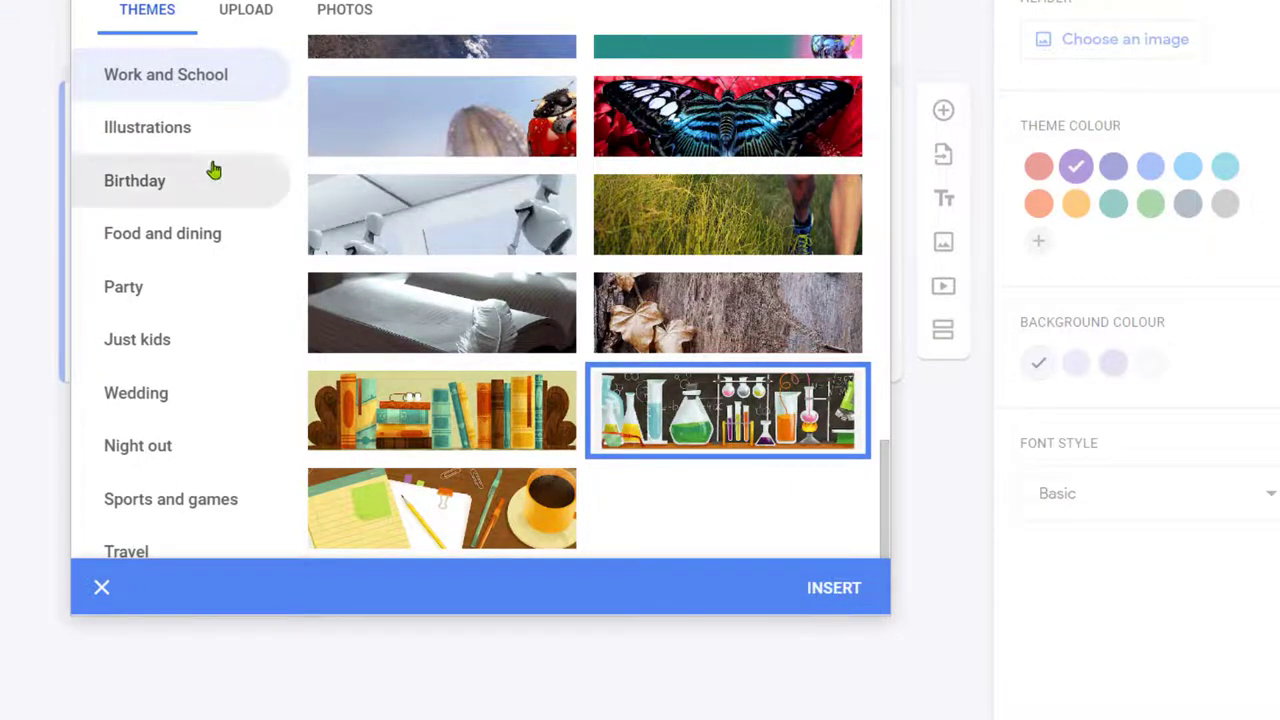
Look through the header images in the other theme categories, from Illustrations and Birthday to Night out, Sports and games, and Travel.
click(213, 130)
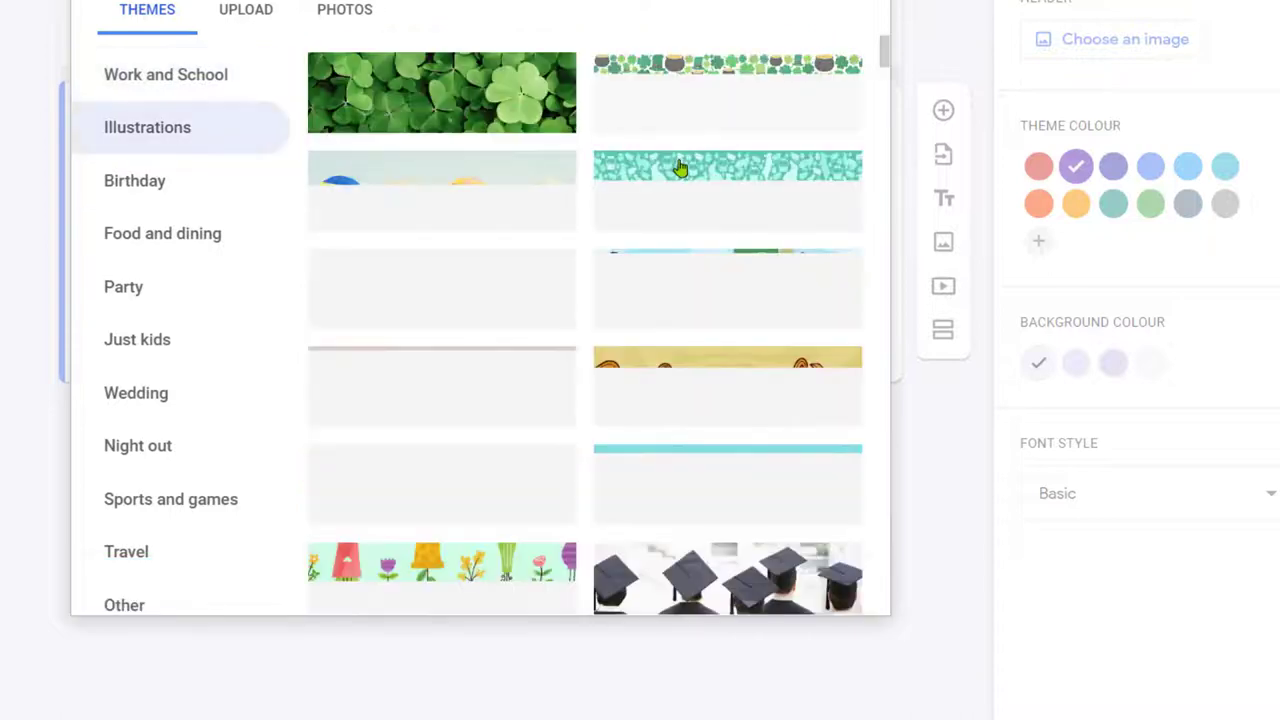
click(182, 198)
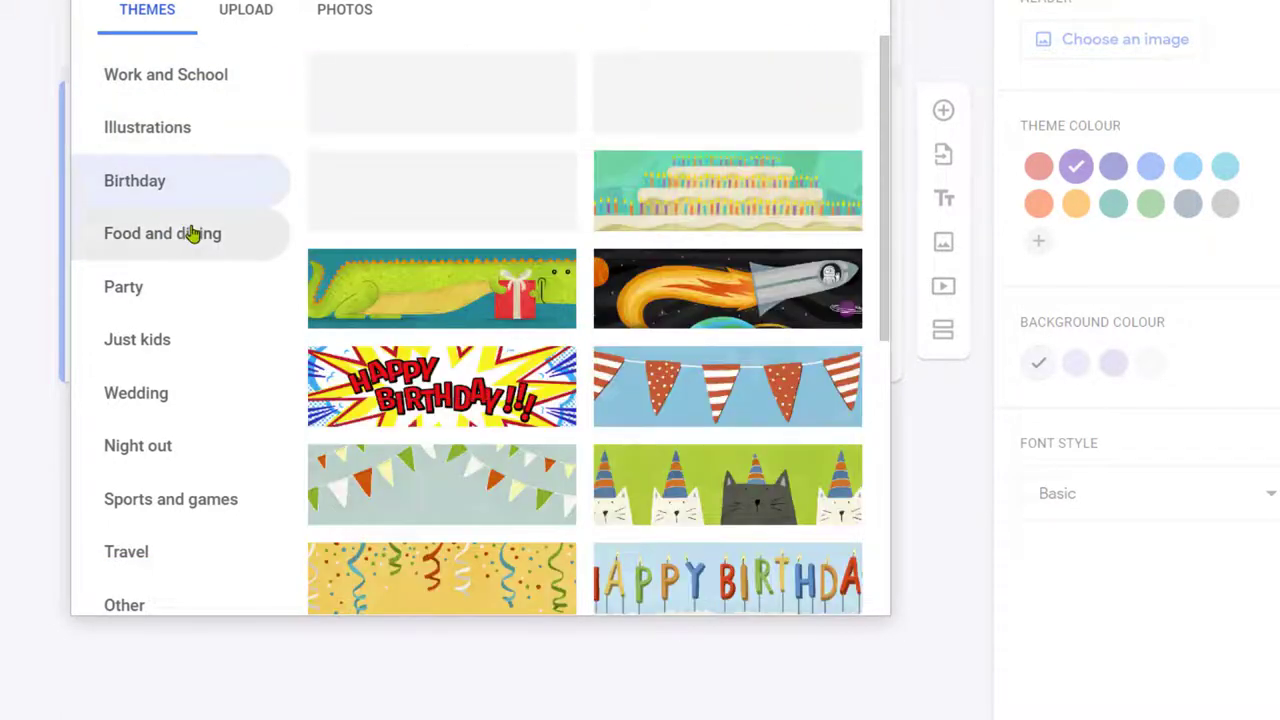
click(190, 236)
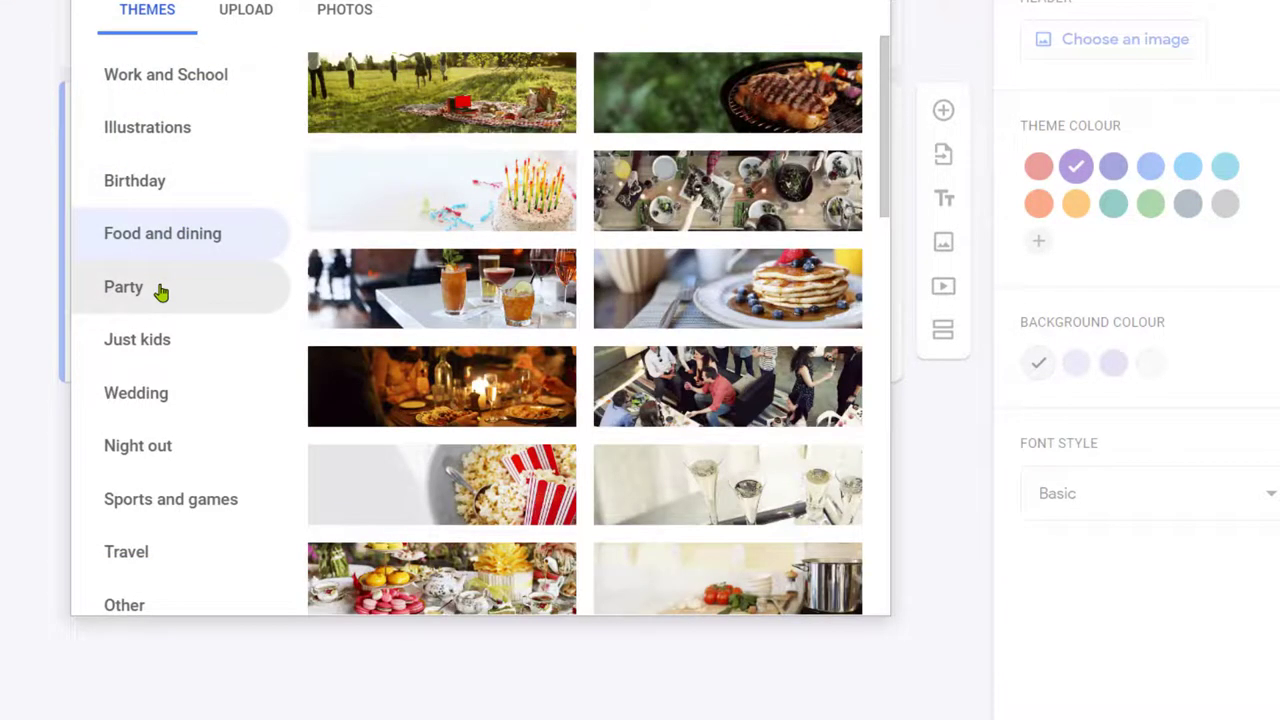
click(160, 289)
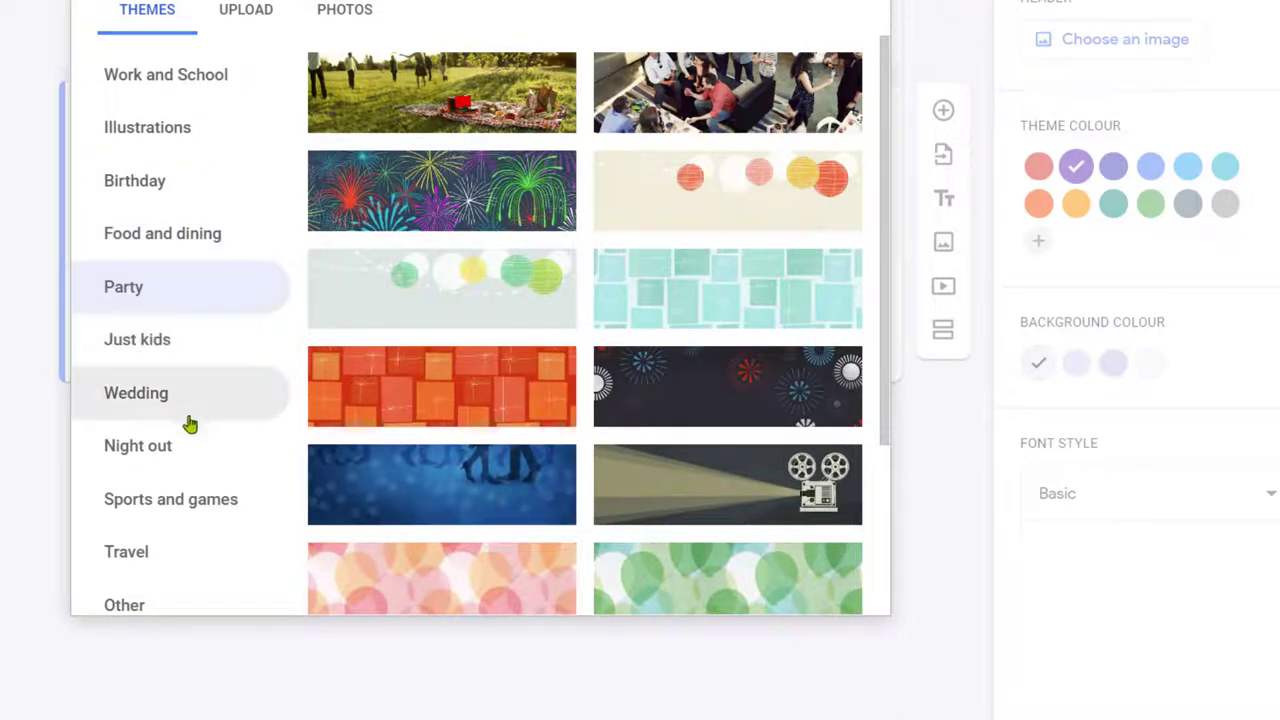
click(158, 402)
click(160, 345)
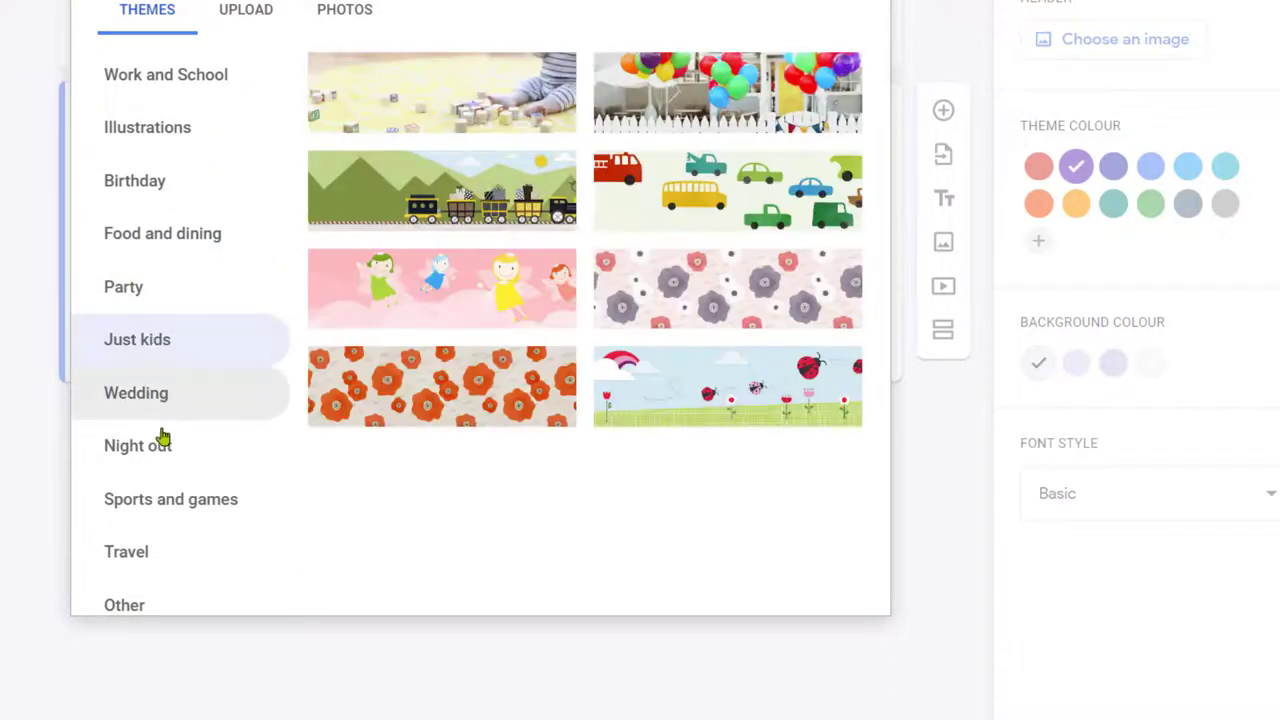
click(158, 448)
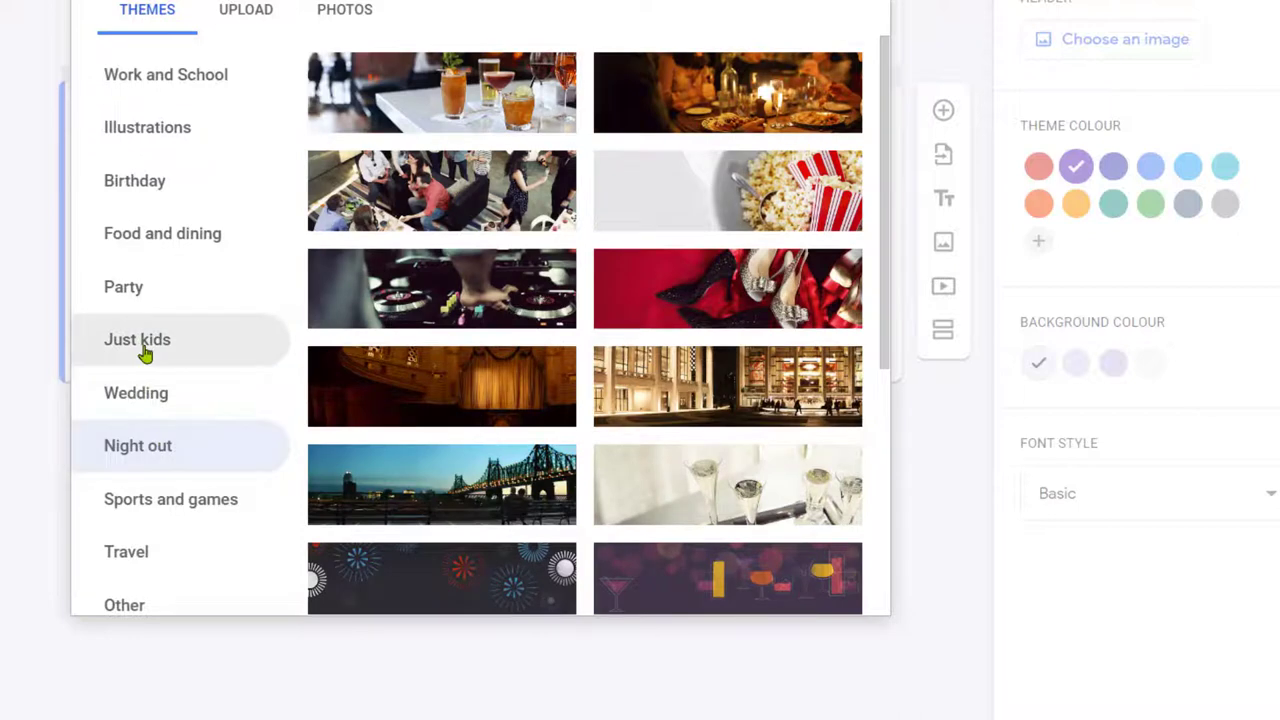
click(158, 330)
click(132, 507)
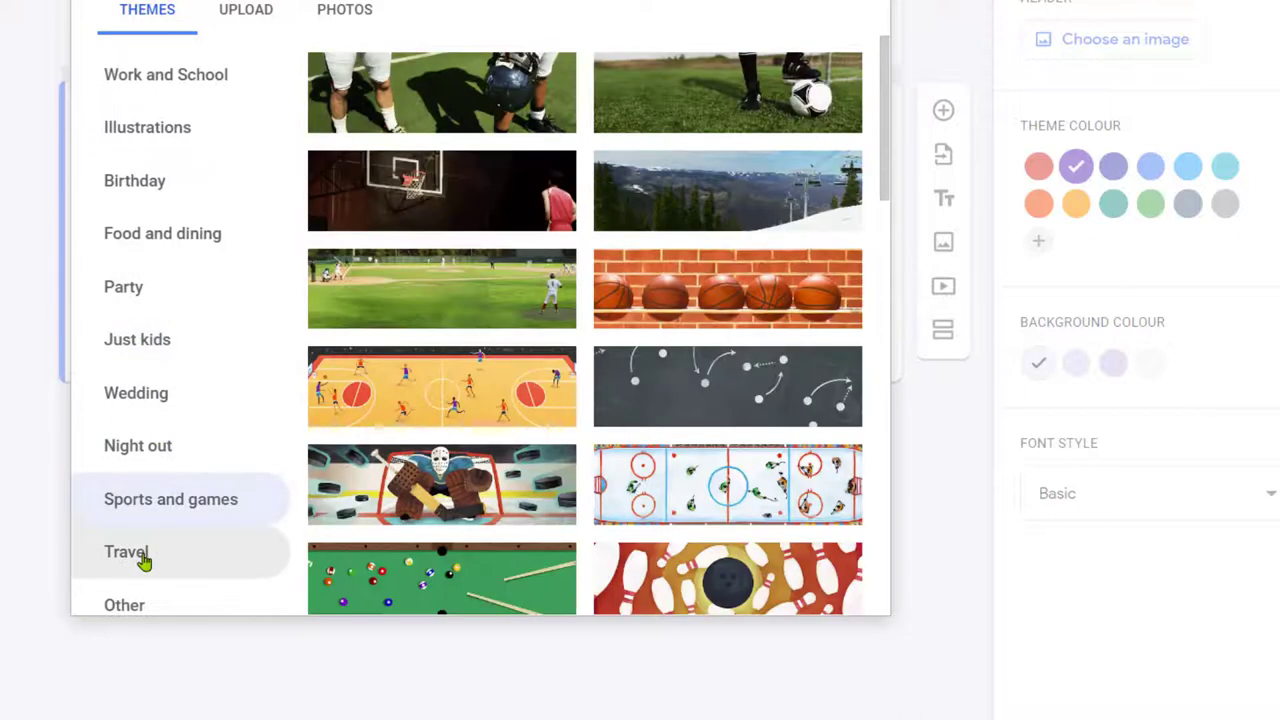
click(143, 561)
click(146, 502)
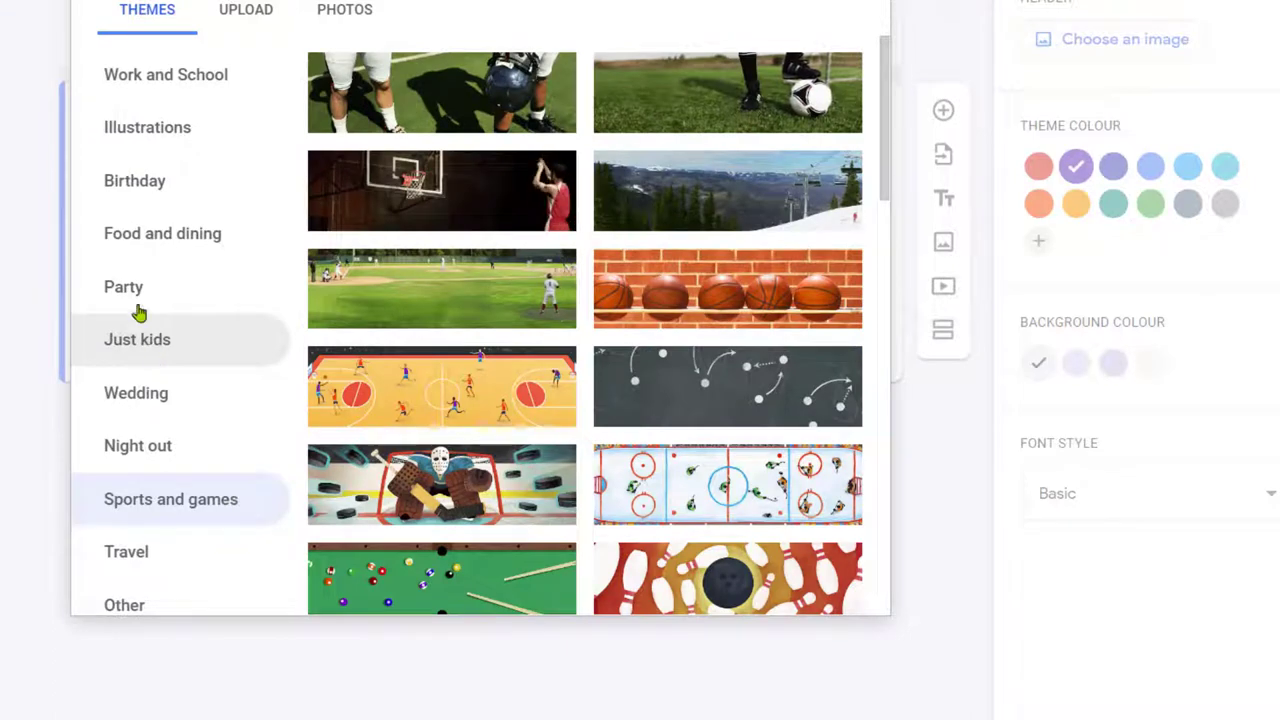
Find the picture of a flowering branch with red and purple blossoms under Illustrations and insert it as the form's header image.
click(158, 140)
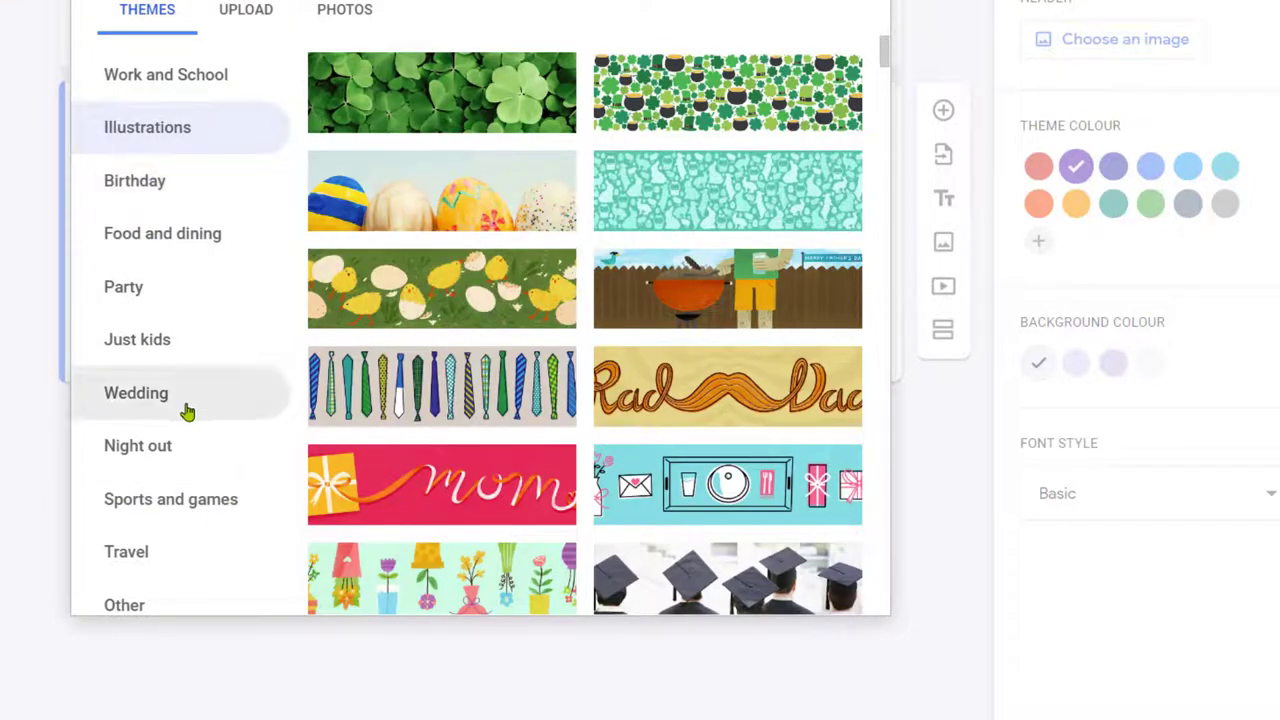
scroll(752, 505, down, 2)
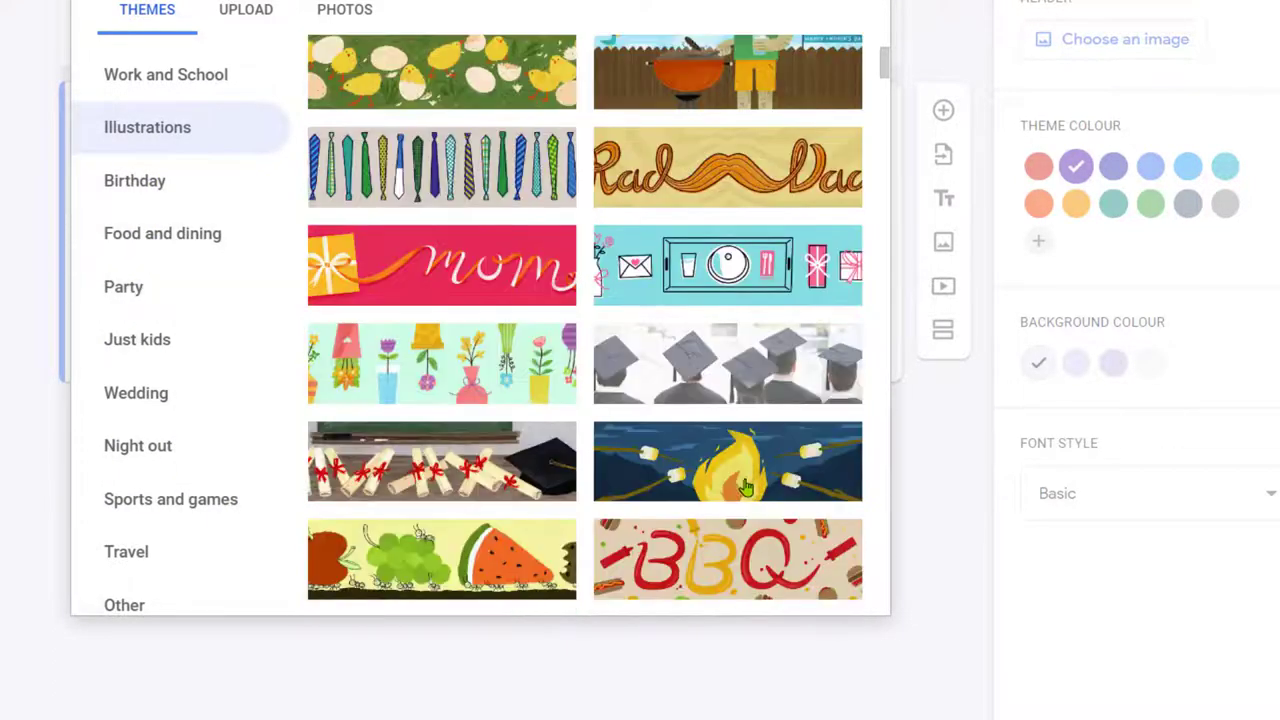
scroll(680, 488, down, 8)
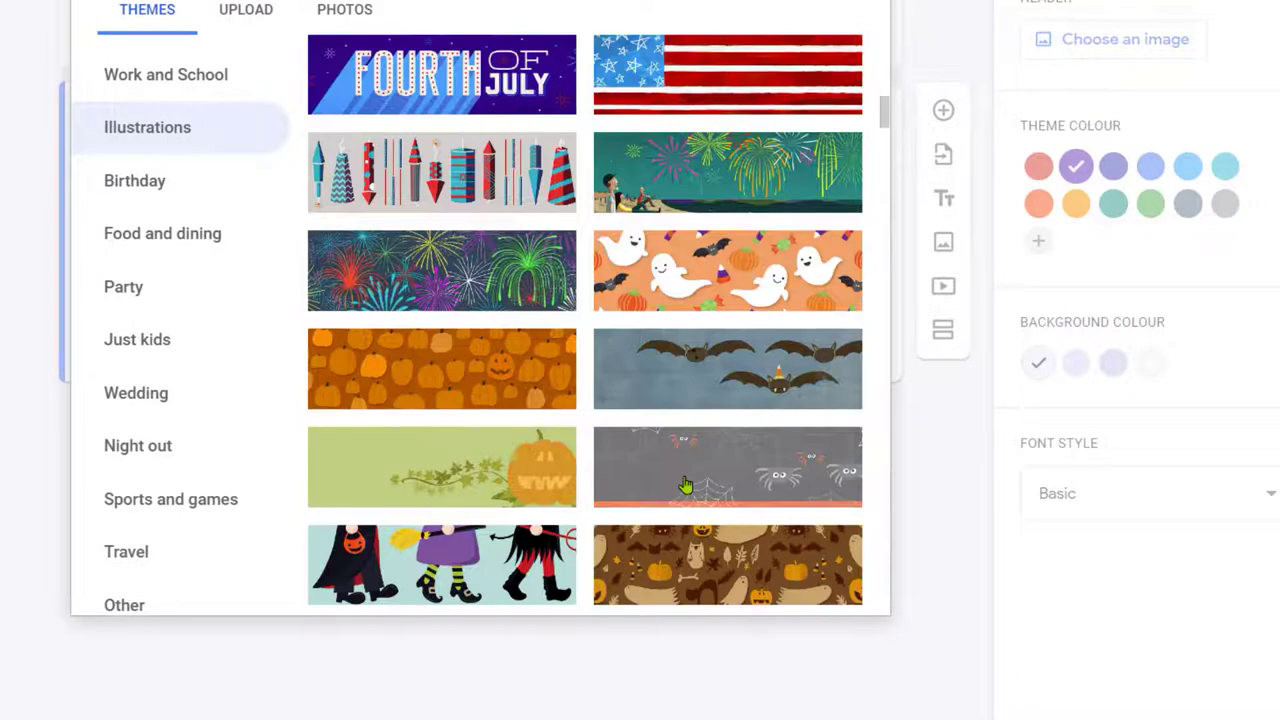
scroll(686, 486, up, 1)
scroll(690, 482, down, 13)
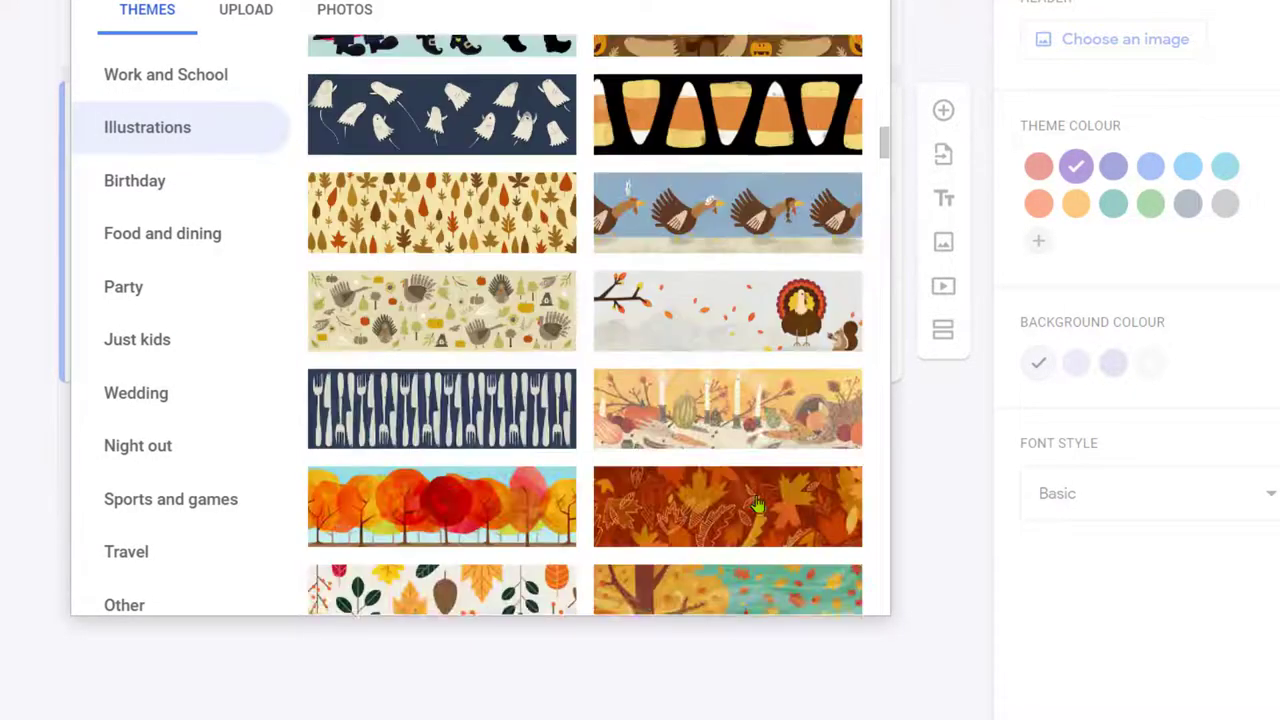
scroll(730, 511, down, 2)
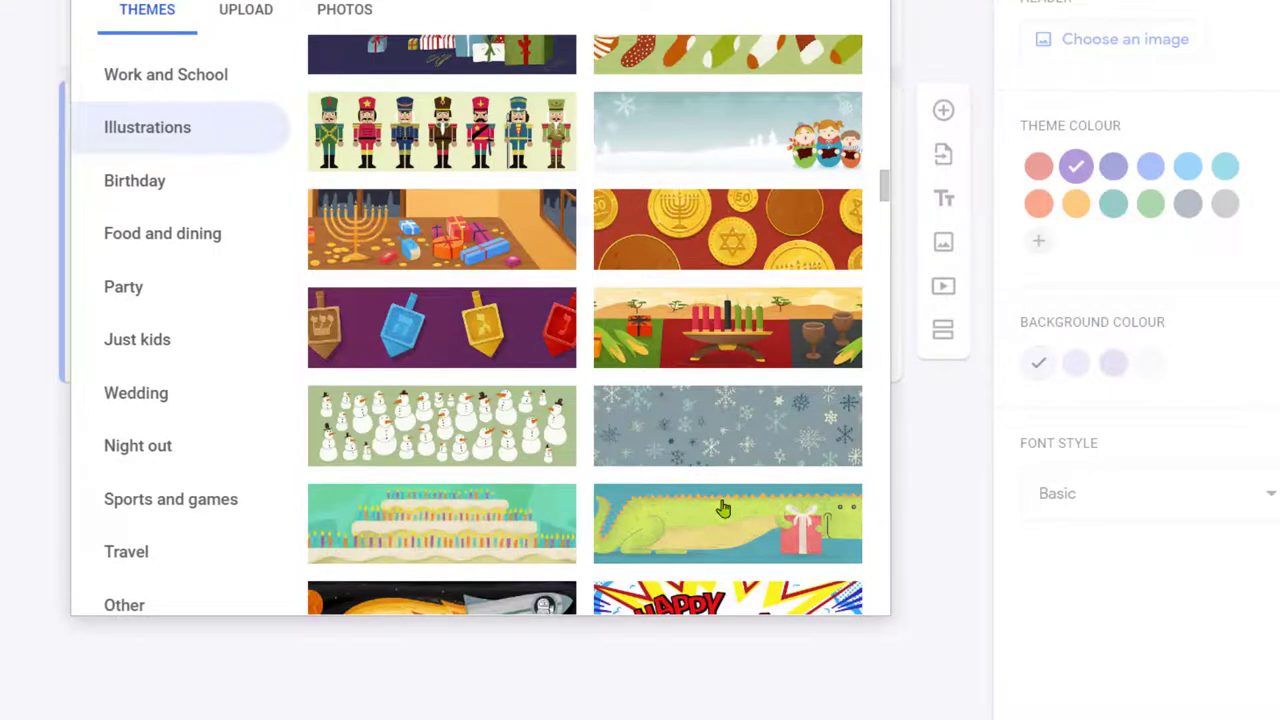
scroll(724, 510, down, 1)
scroll(724, 512, down, 5)
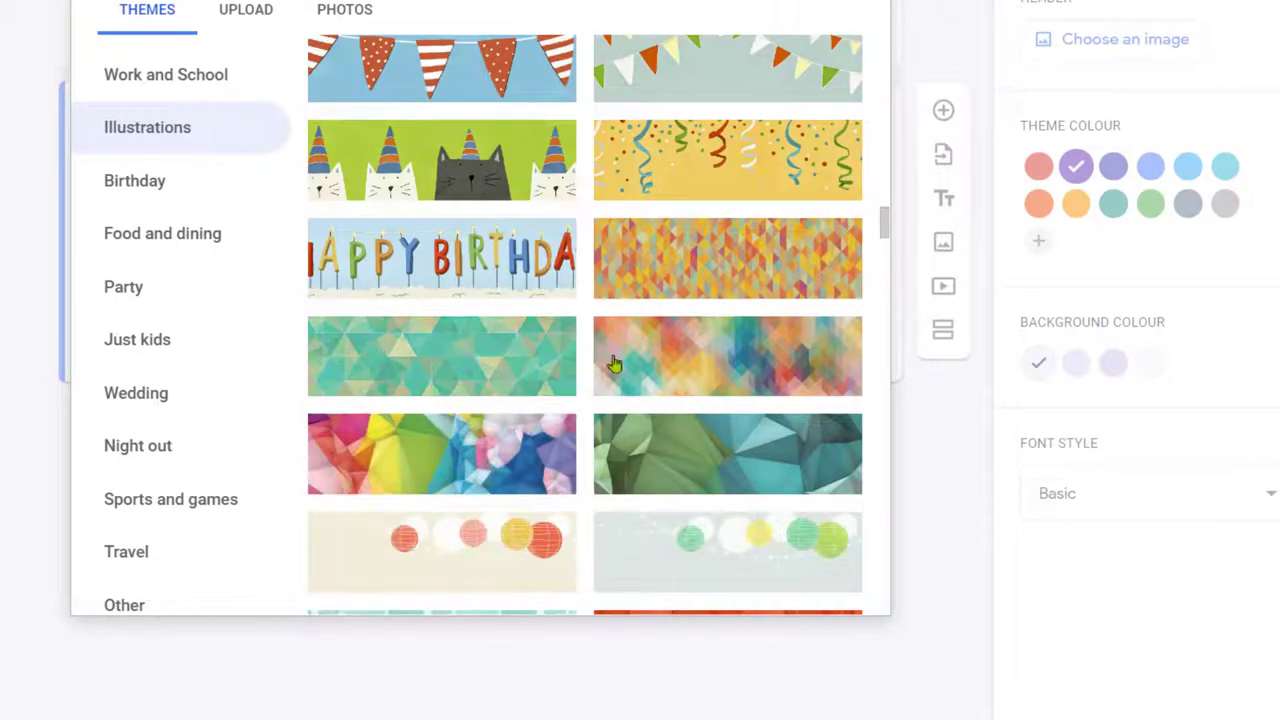
scroll(474, 554, down, 2)
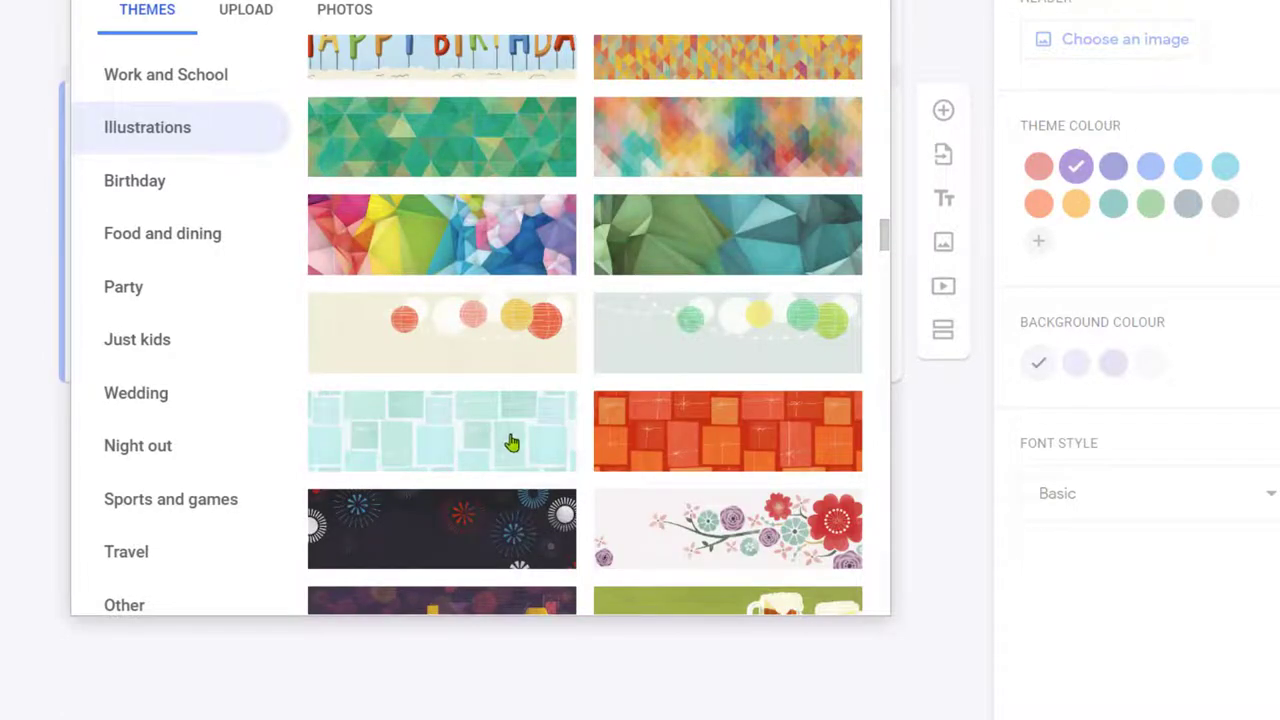
scroll(523, 551, down, 3)
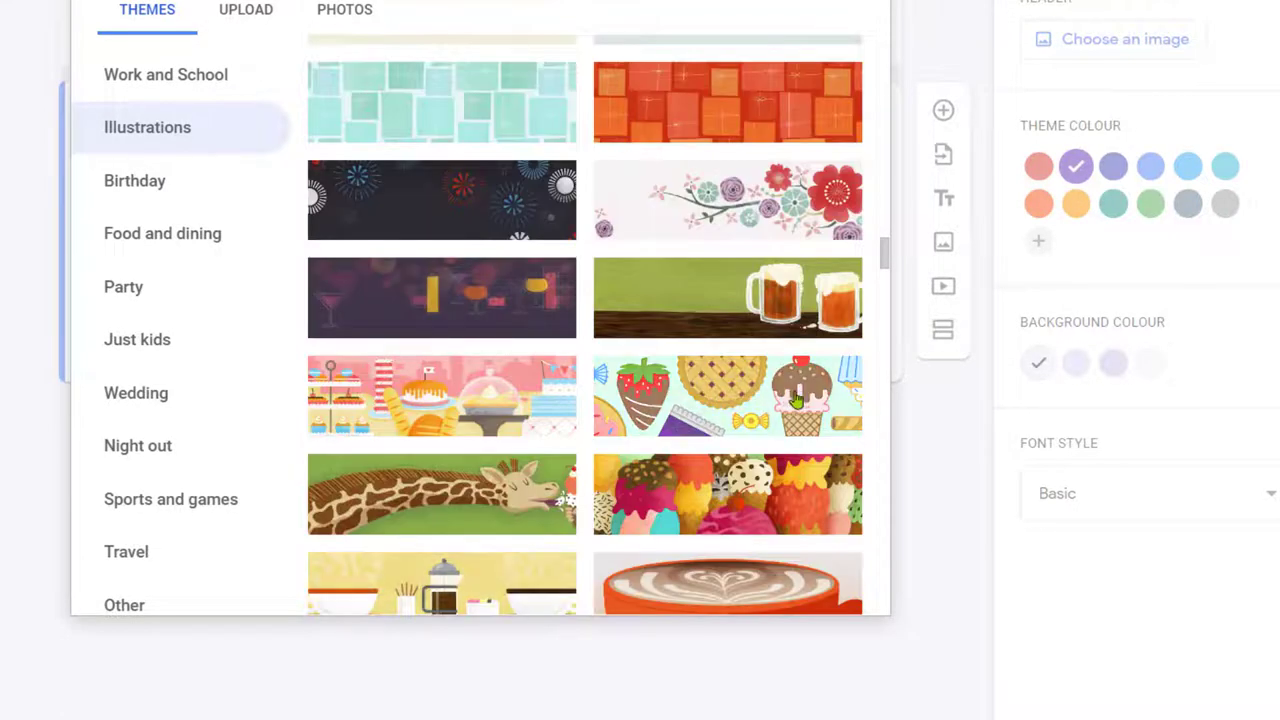
scroll(706, 252, up, 1)
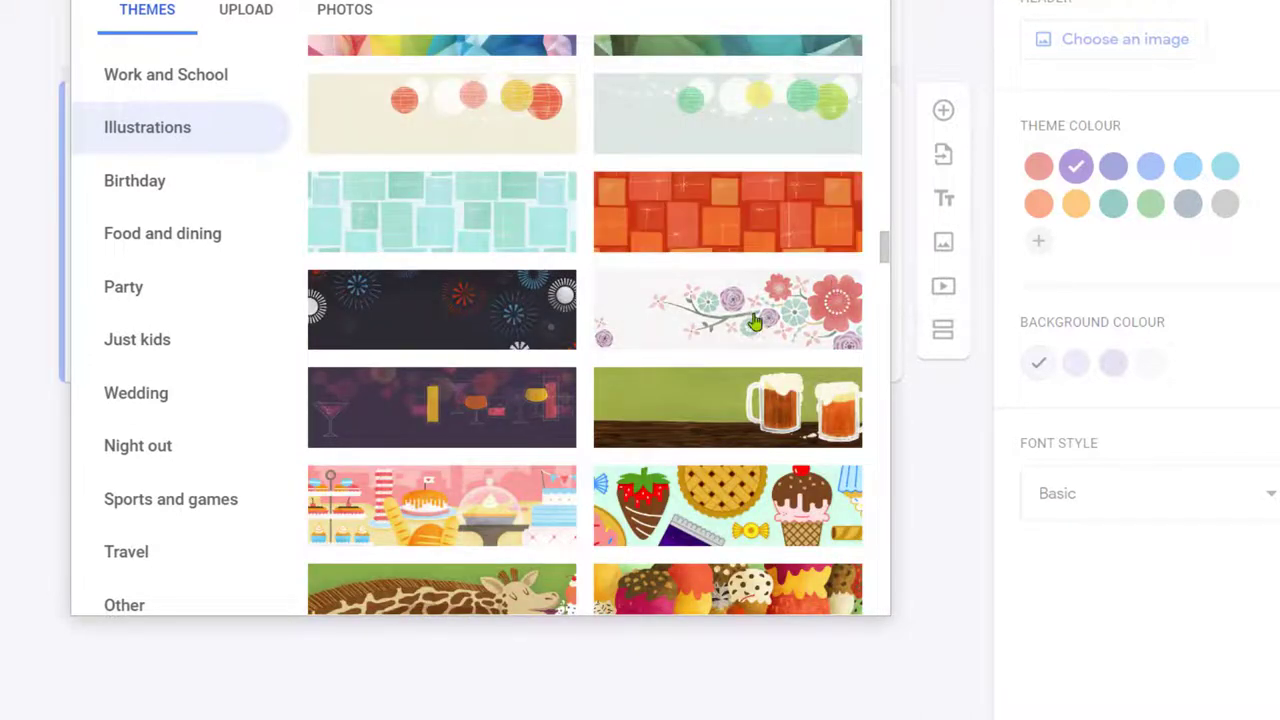
click(700, 312)
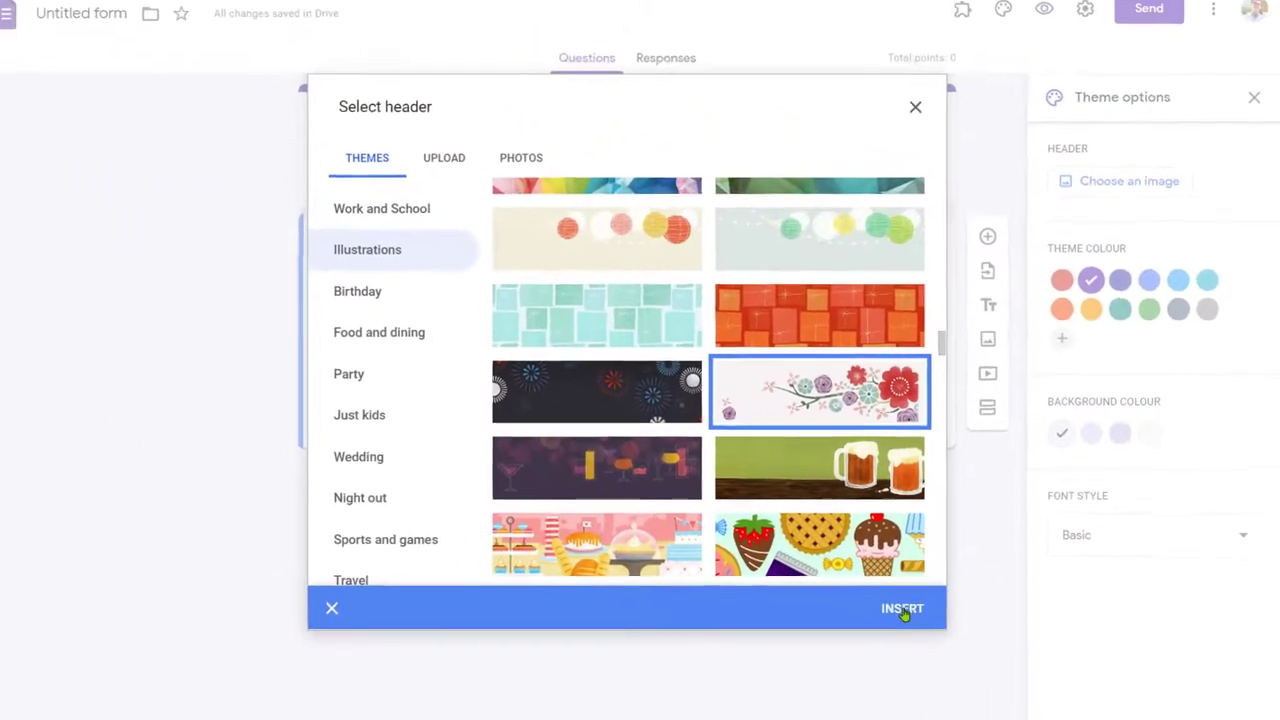
click(852, 597)
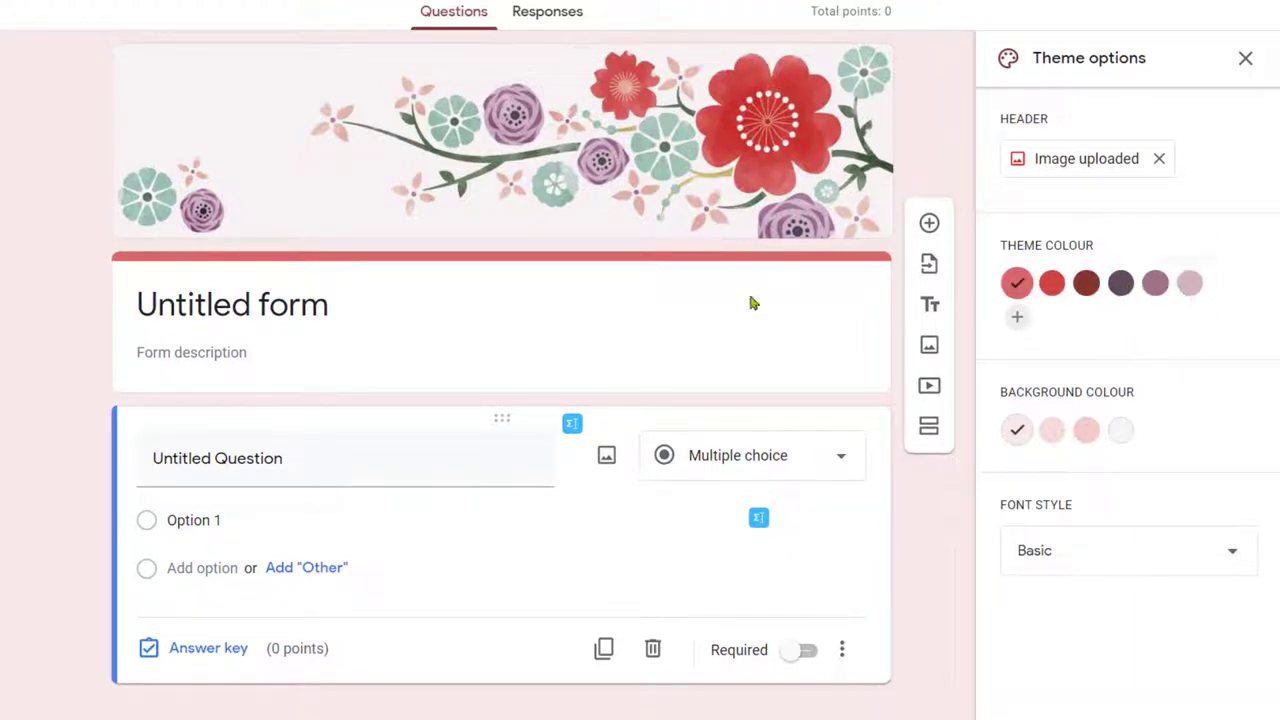
Try the pale mauve theme colour and other background shades, returning to the coral theme colour and the lightest pink background.
click(1189, 287)
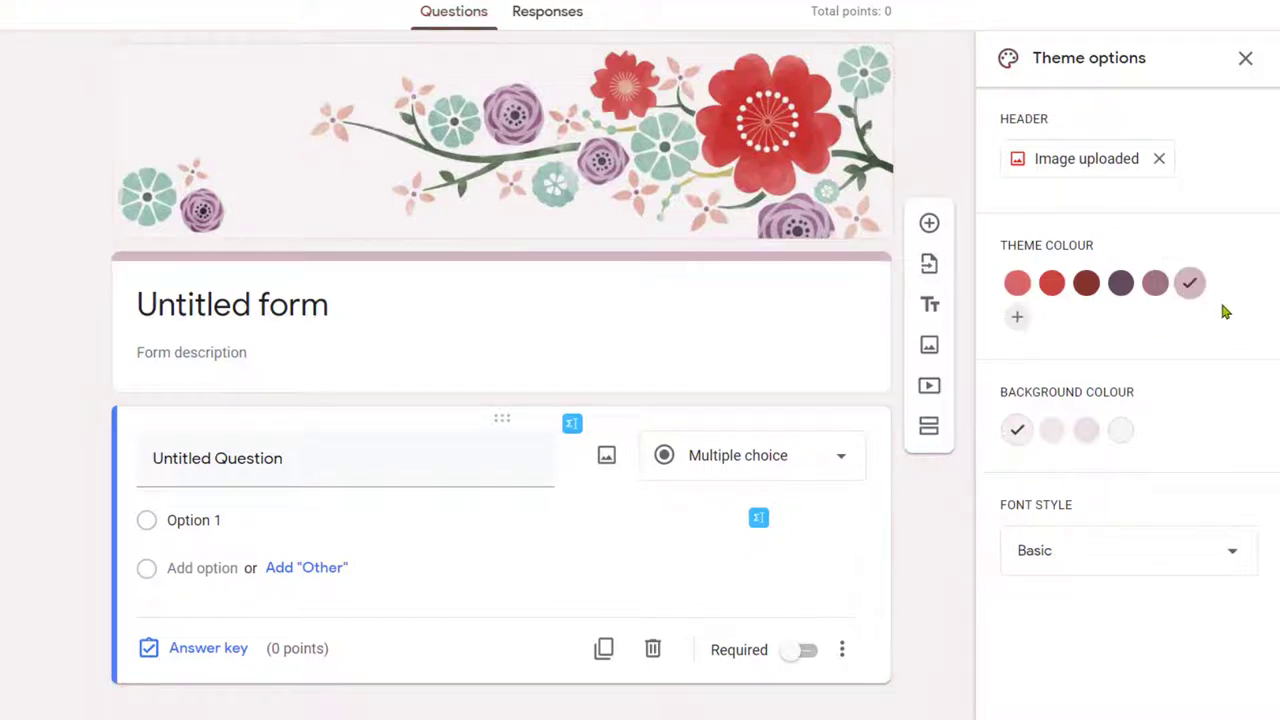
click(1016, 285)
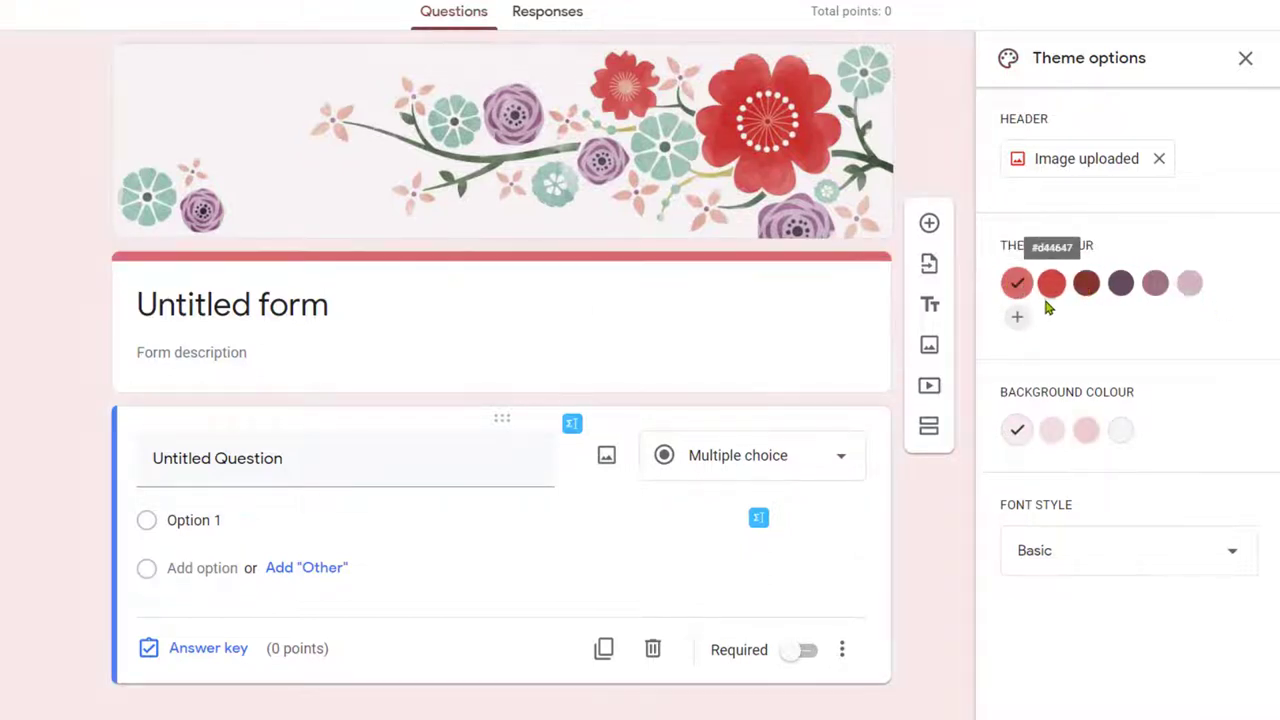
click(1087, 432)
click(1121, 430)
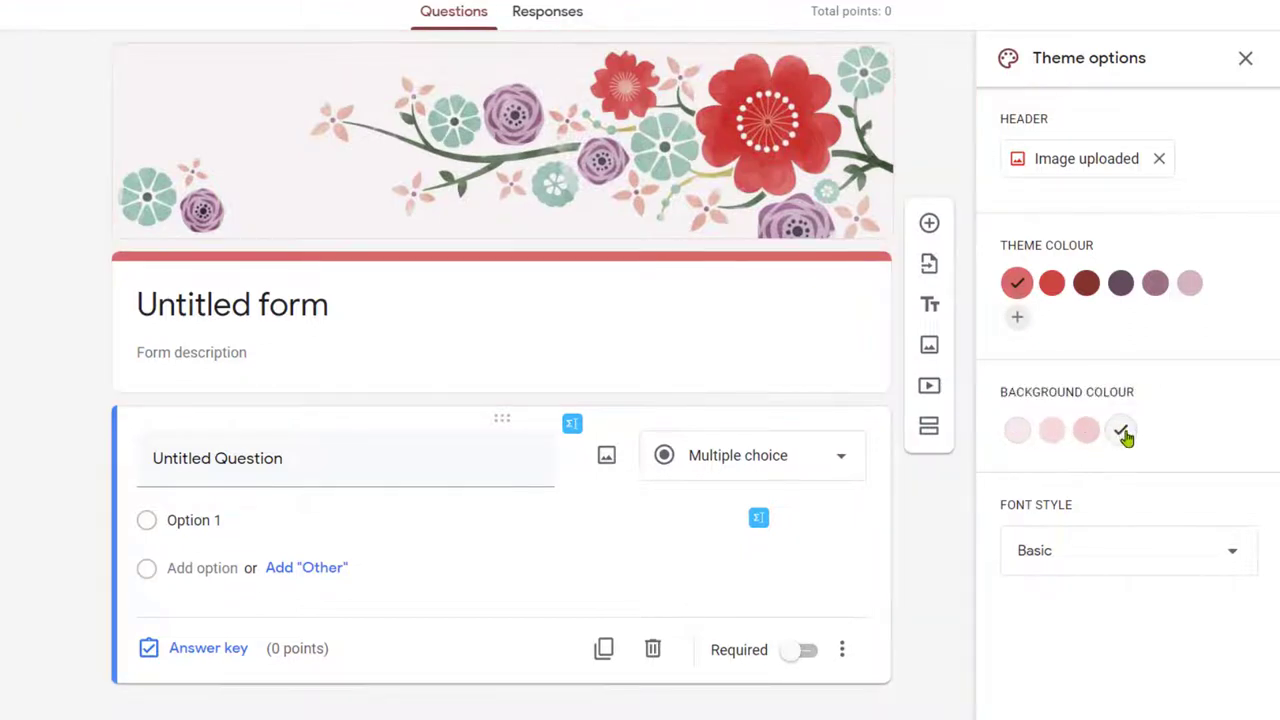
click(1014, 431)
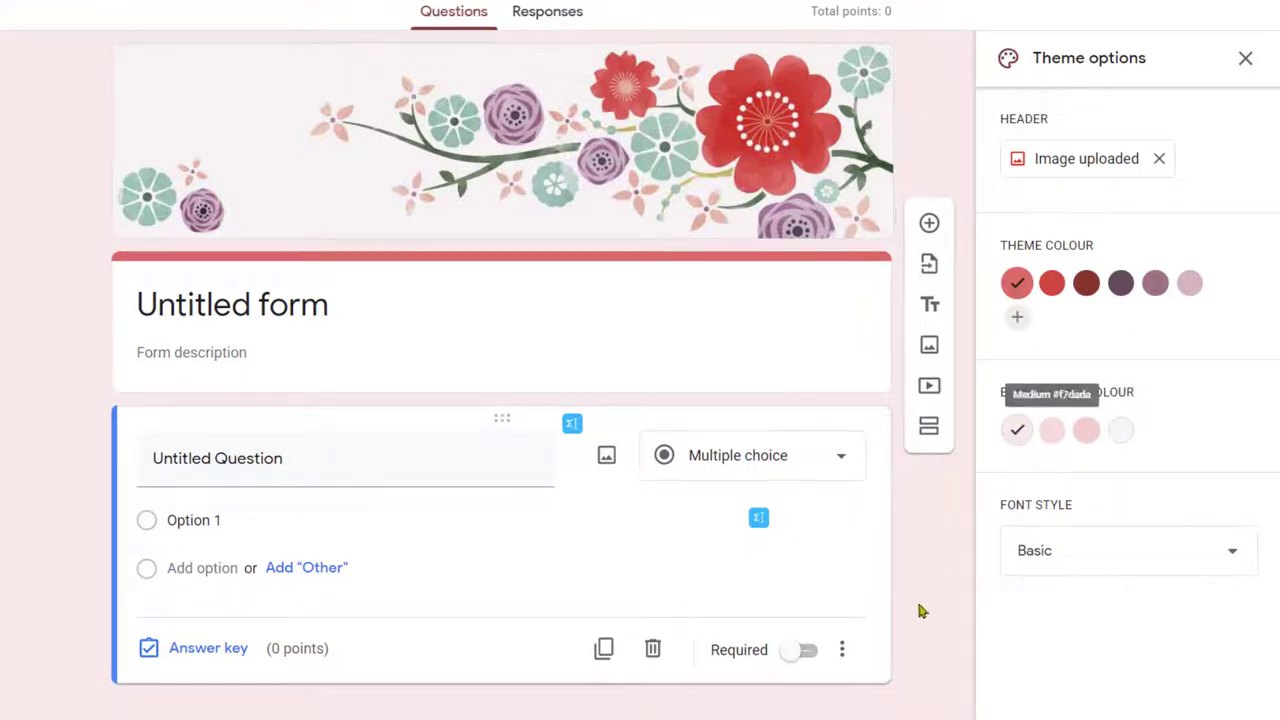
Close the theme options and rename the form C12, using the same name as its title.
click(1246, 60)
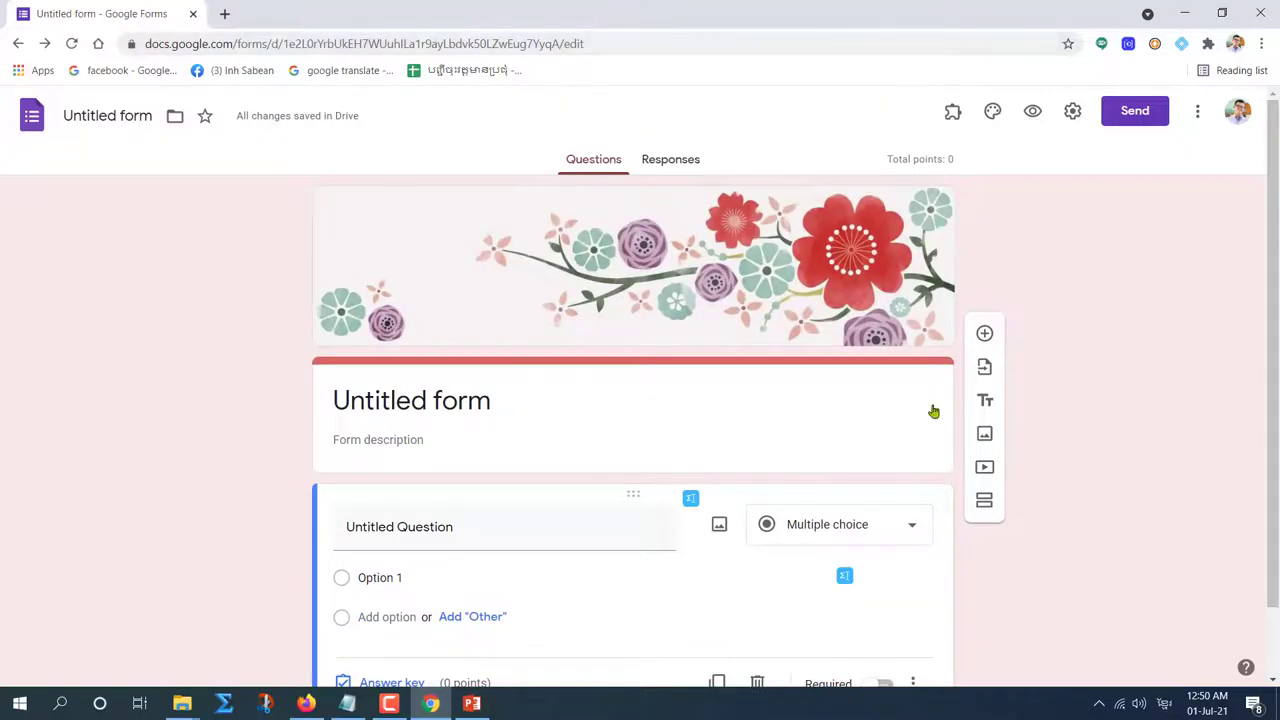
scroll(547, 445, down, 1)
scroll(357, 357, up, 1)
click(112, 115)
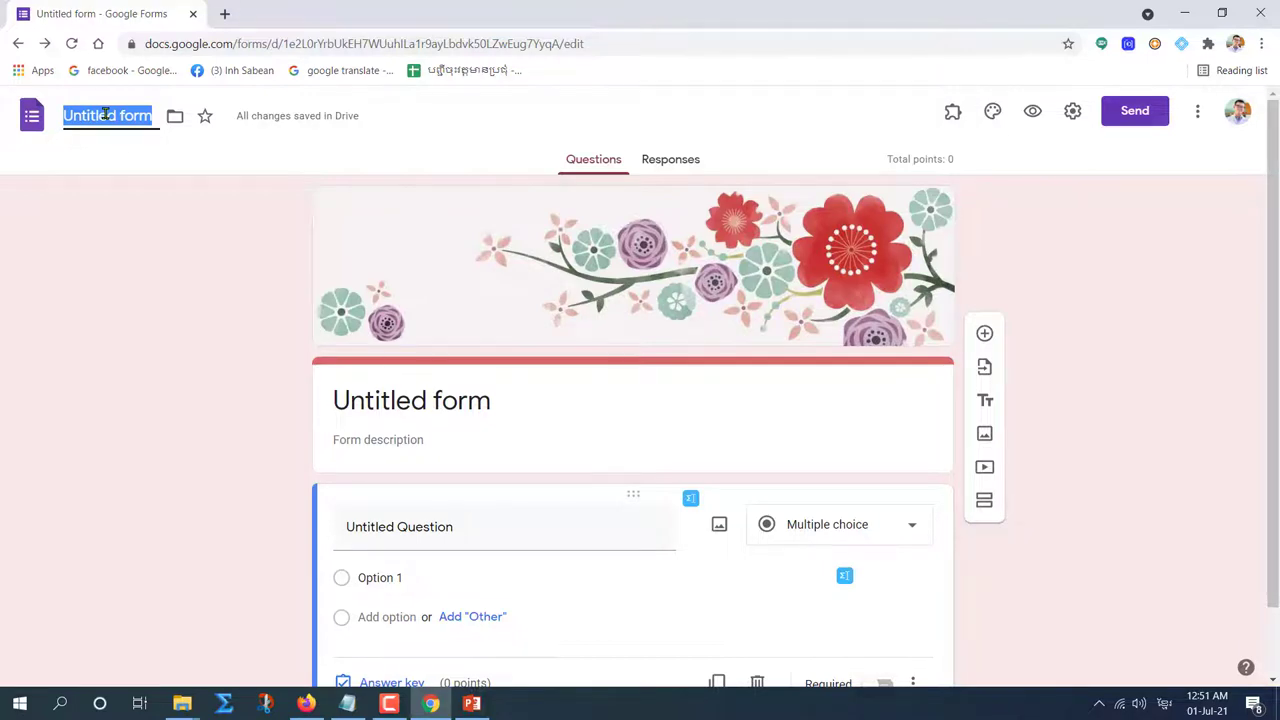
text(ប.)
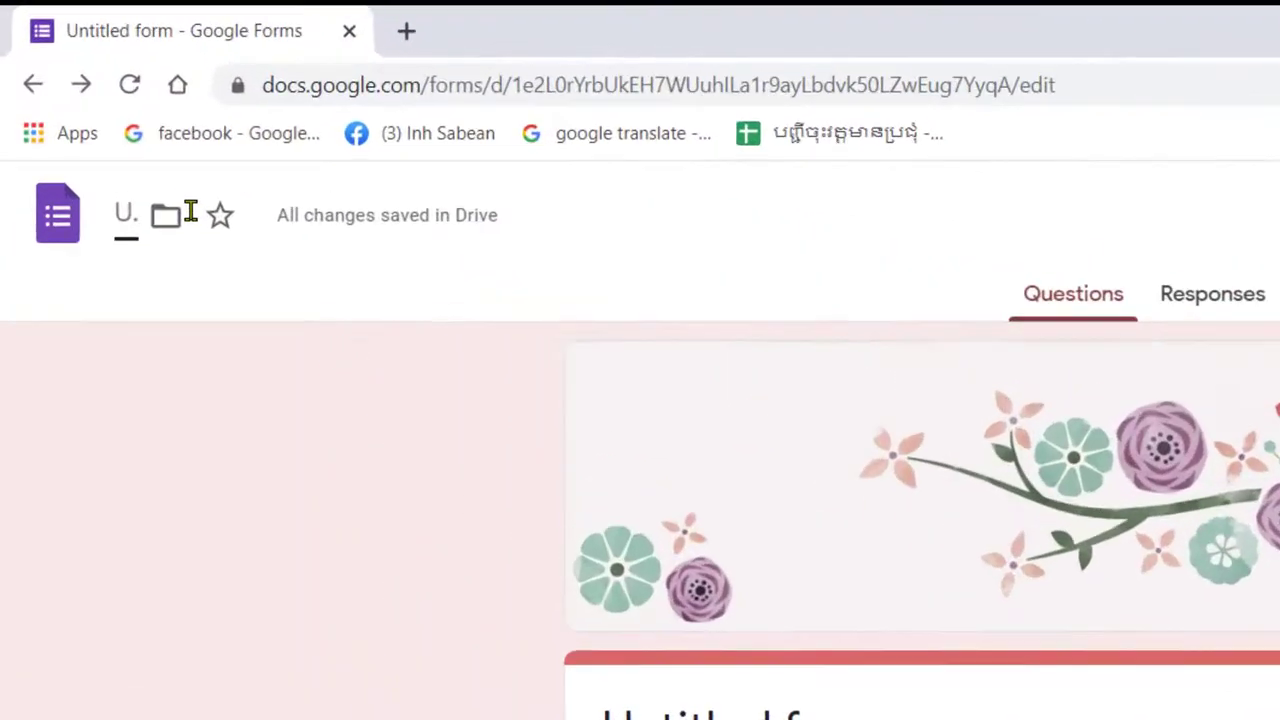
key(BackSpace)
key(BackSpace)
text(ច)
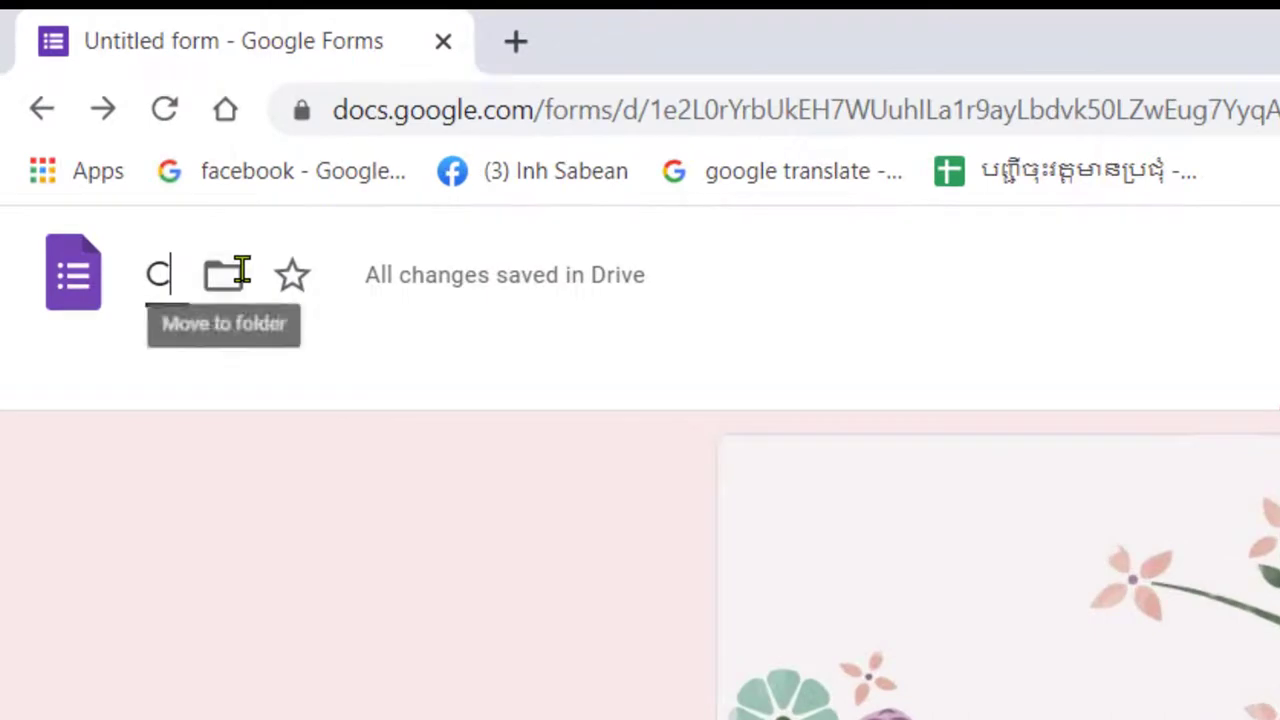
text(12)
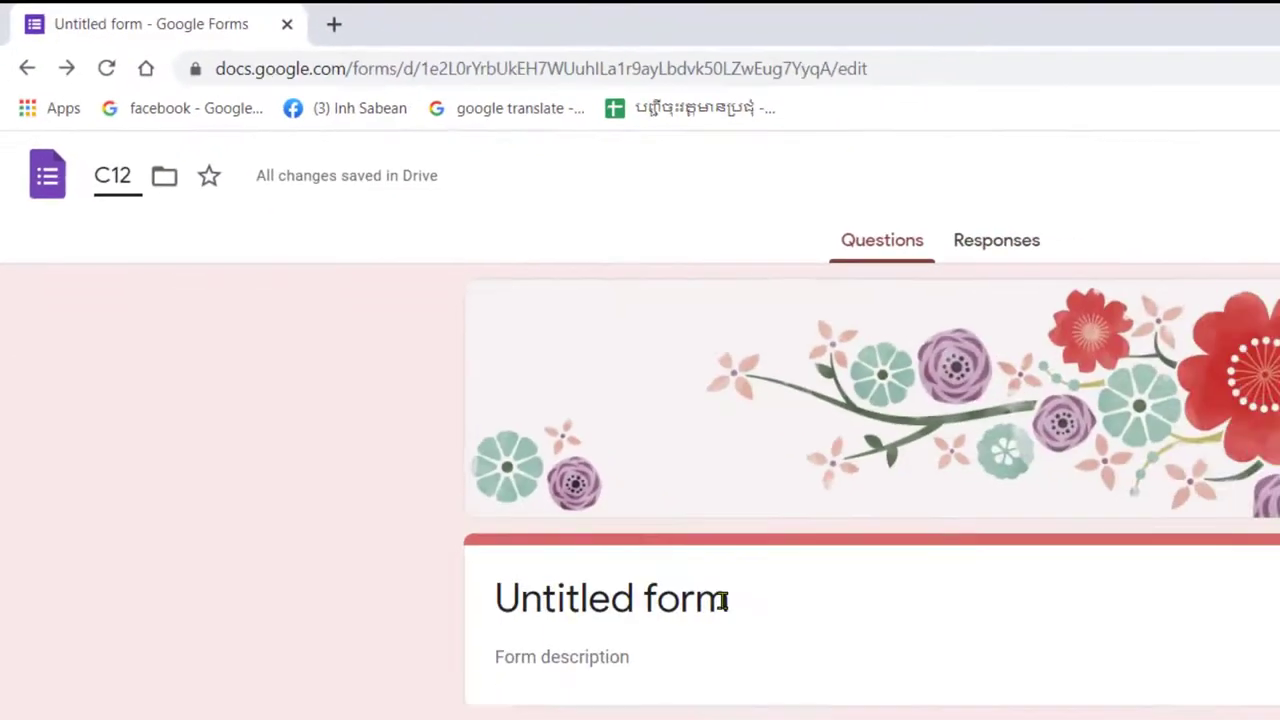
click(722, 600)
drag(715, 599, 486, 603)
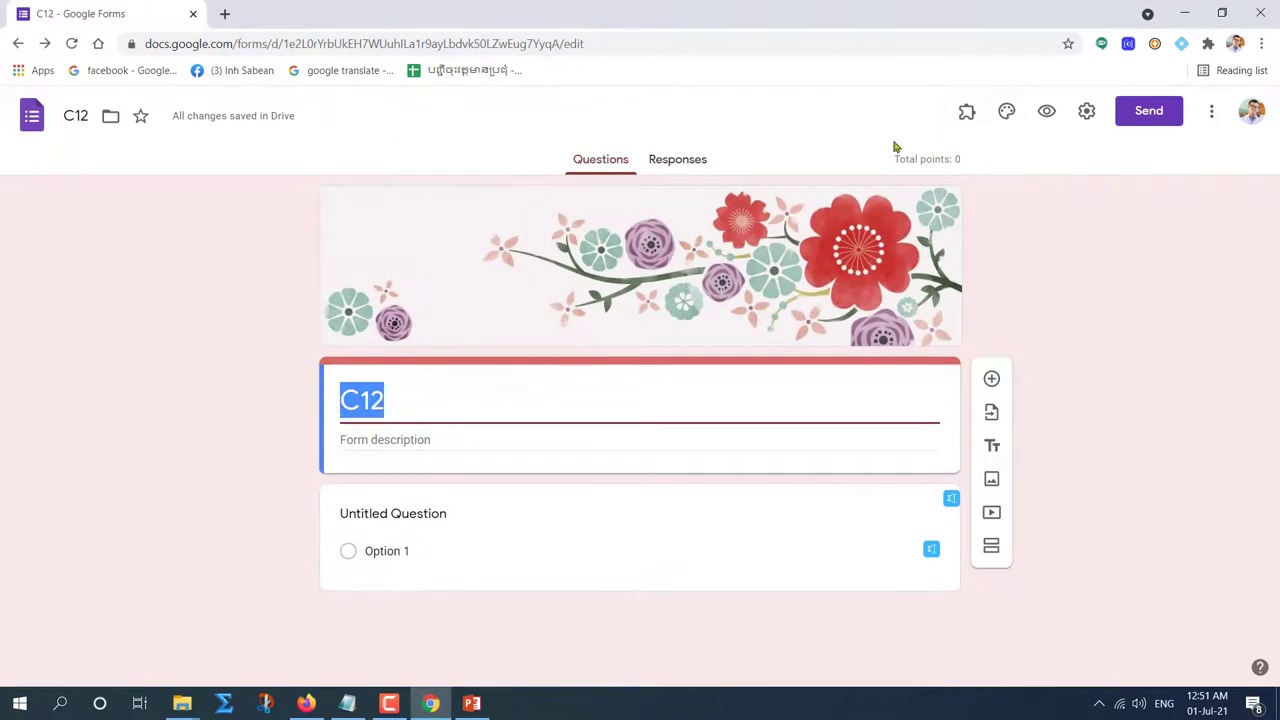
Minimise the presentation and arrange the form's browser window side by side with the Notepad window holding the Khmer exam details.
click(1221, 13)
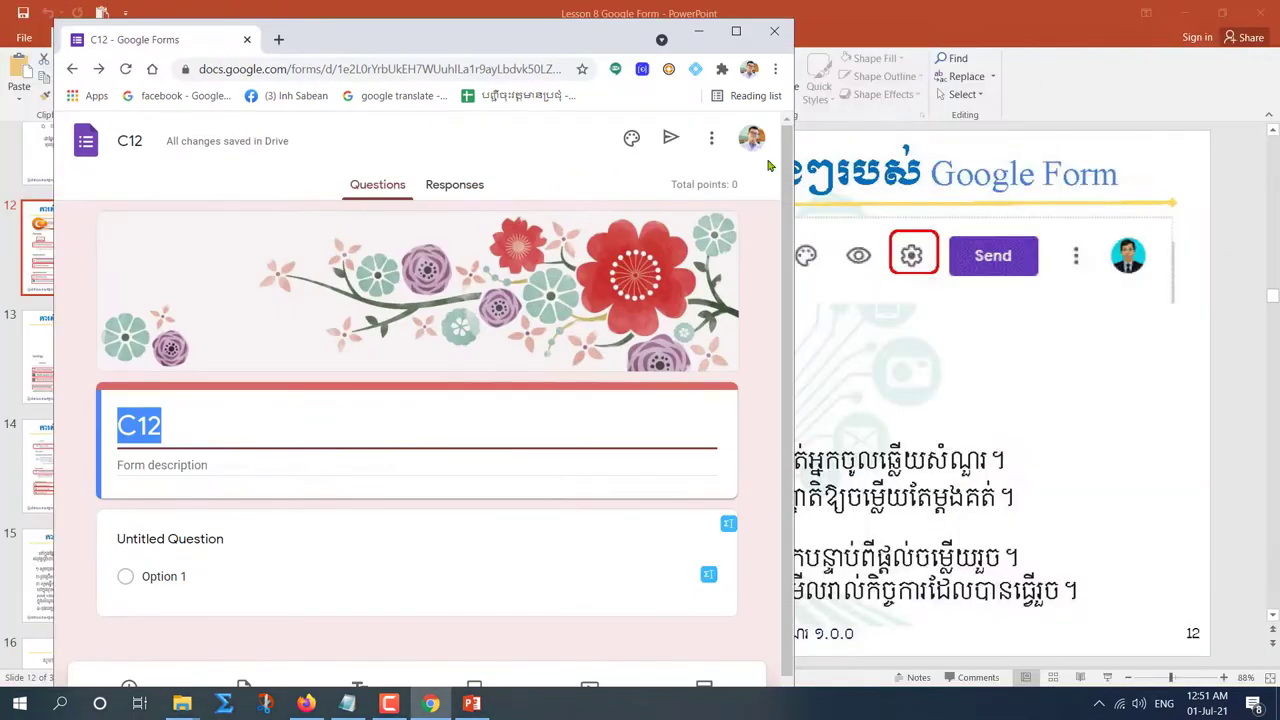
click(1176, 13)
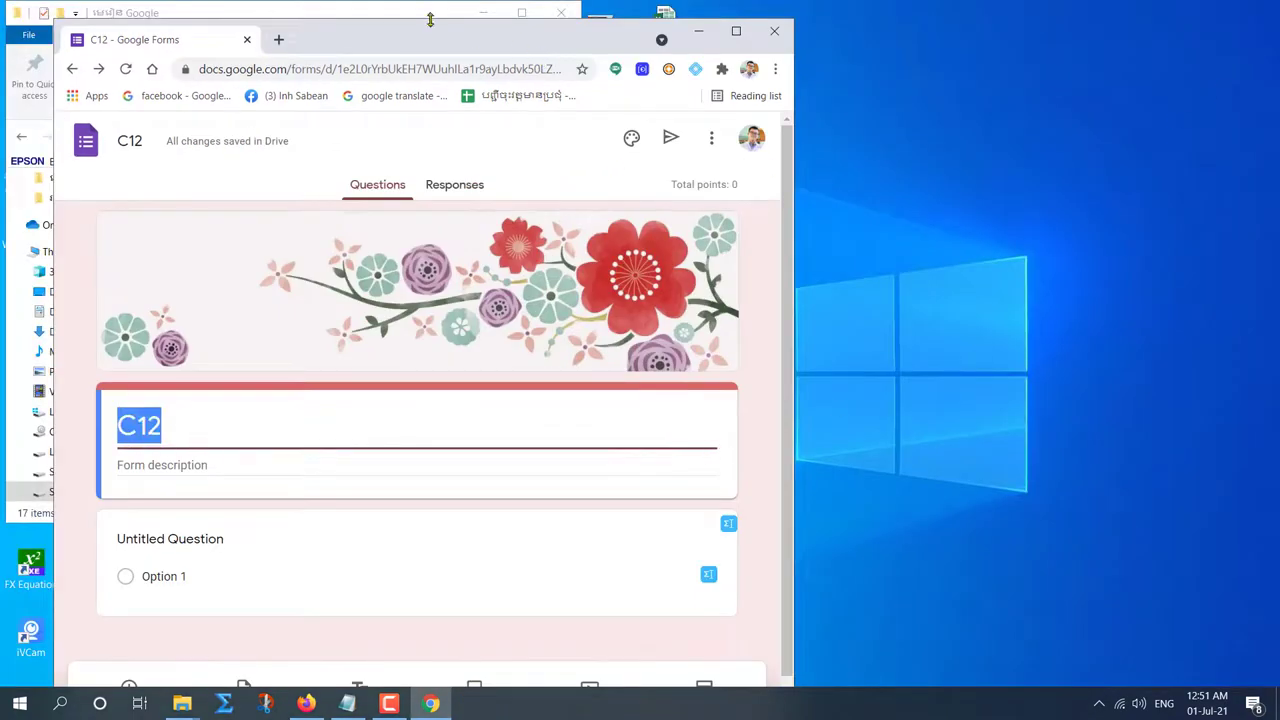
click(347, 703)
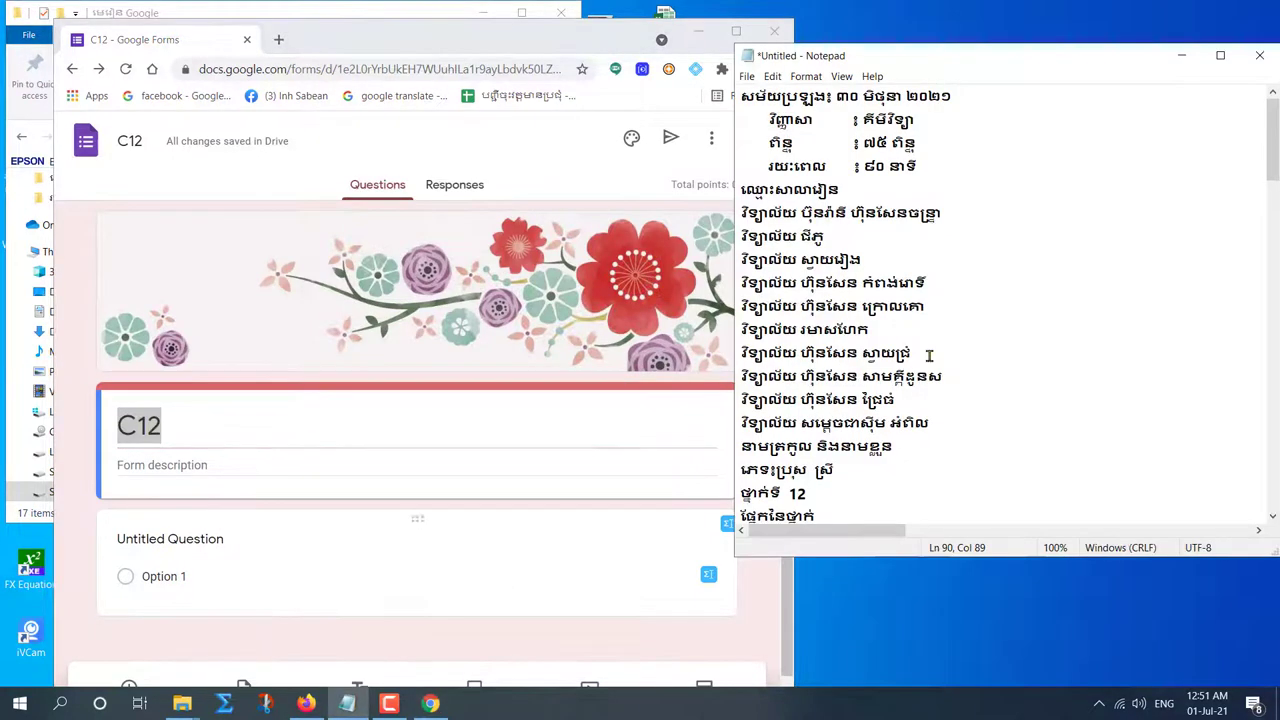
drag(911, 57, 1107, 57)
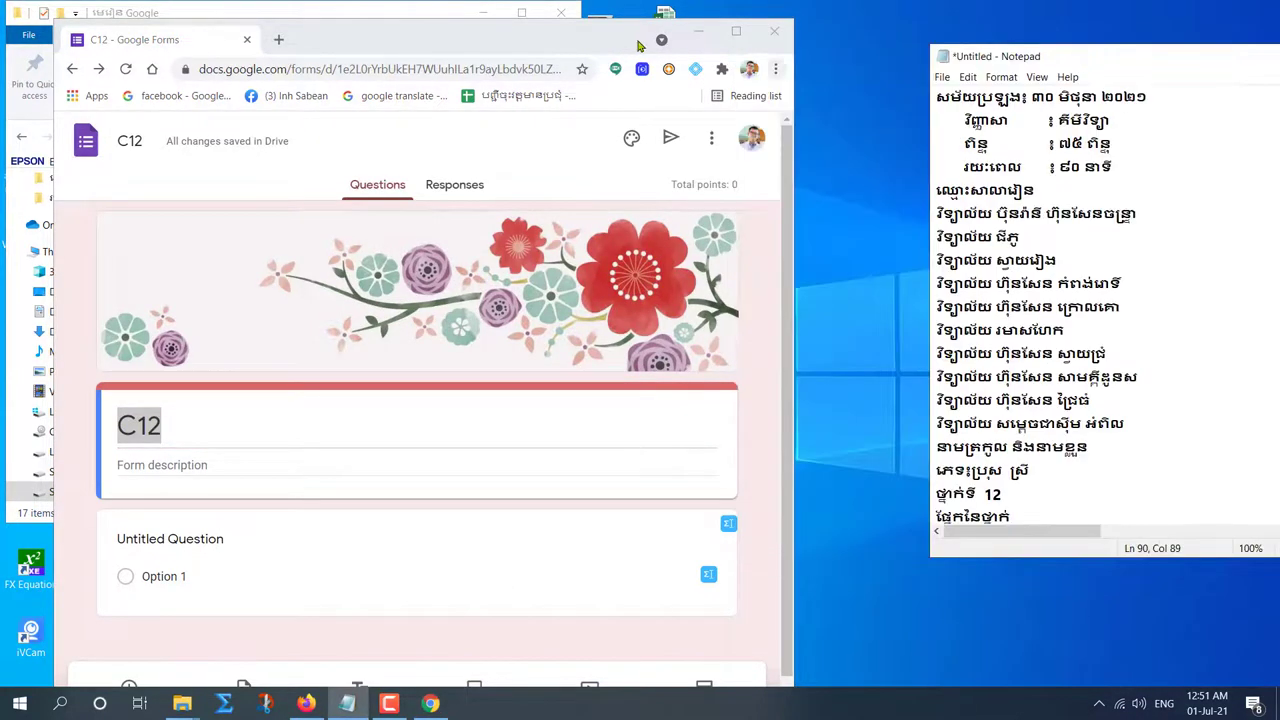
drag(515, 50, 450, 46)
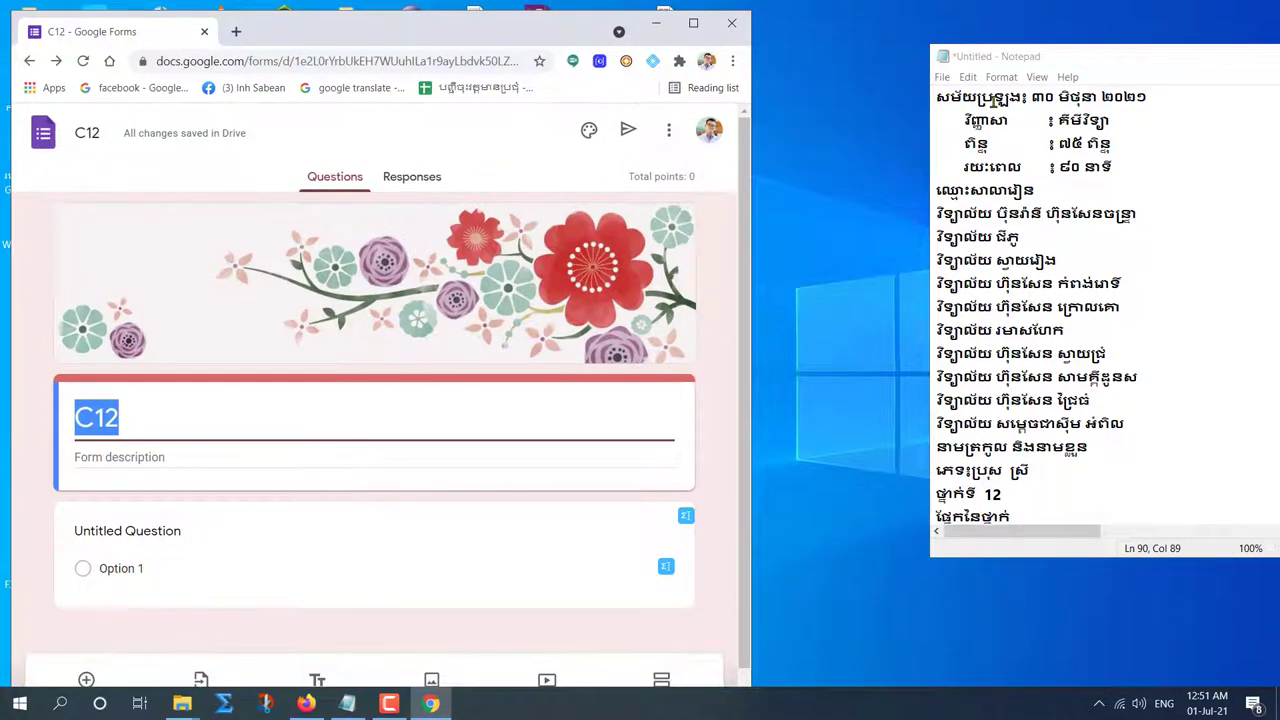
click(1010, 99)
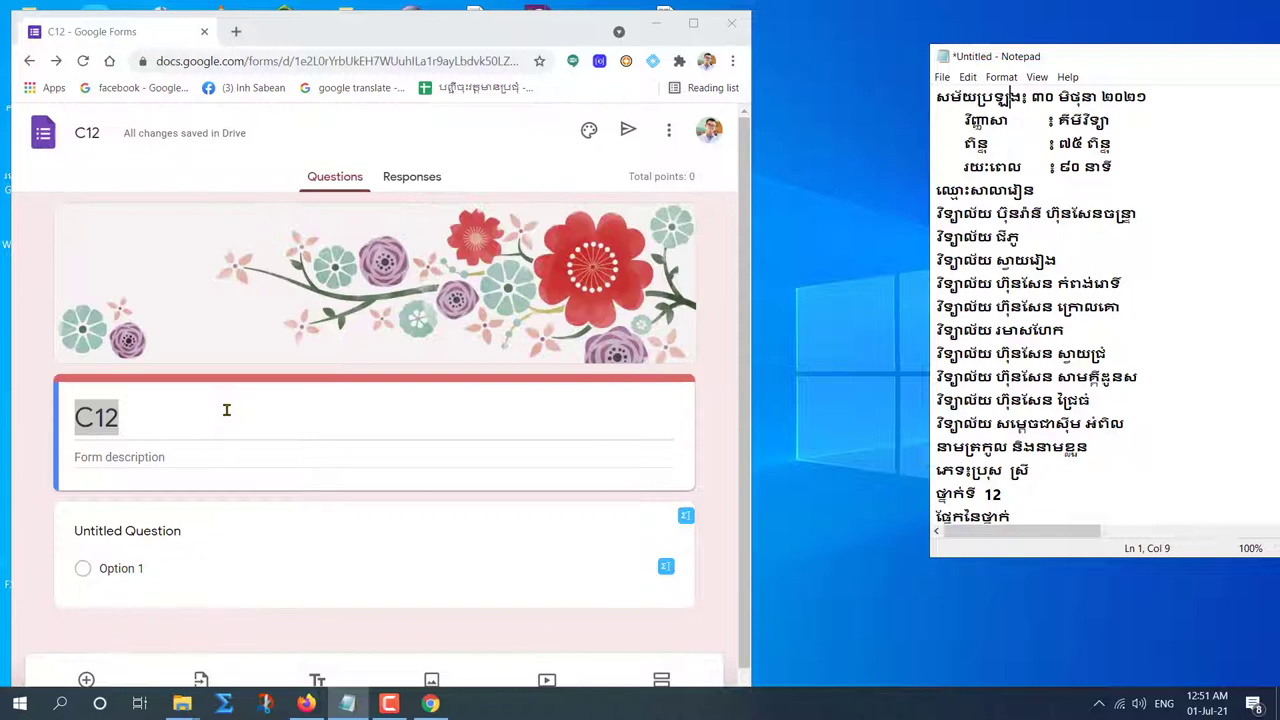
text(bj)
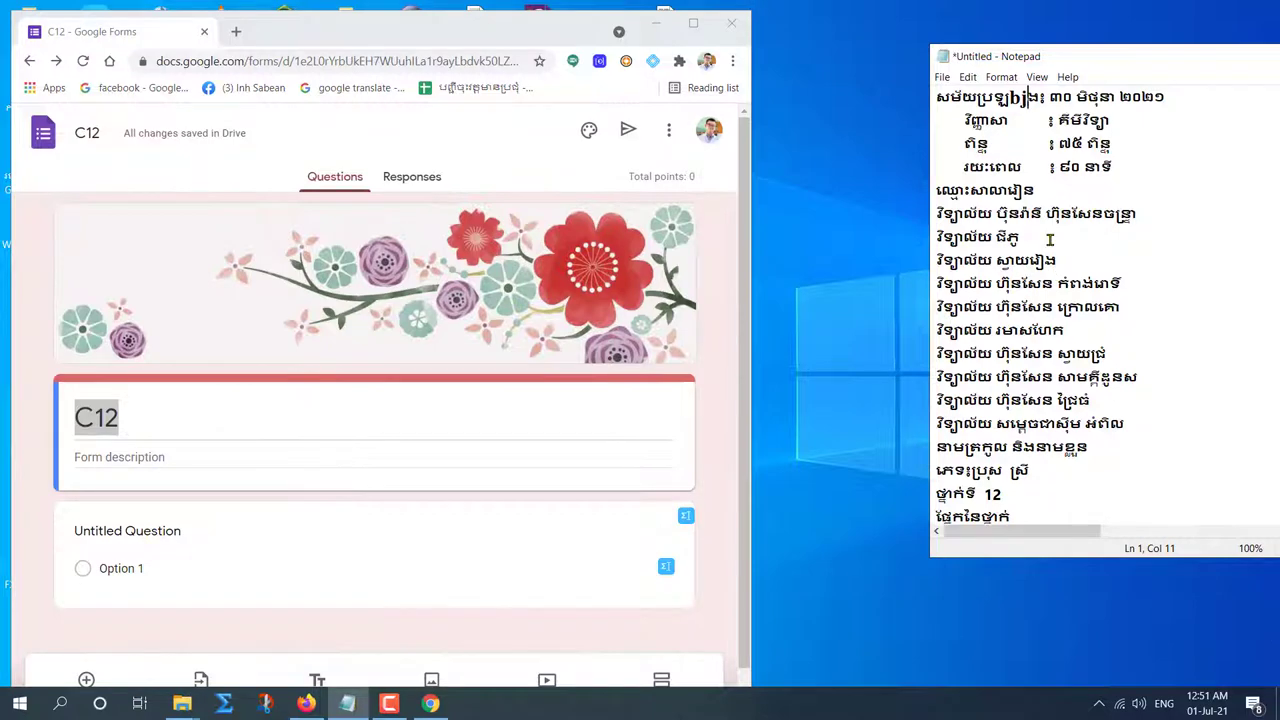
key(BackSpace)
key(BackSpace)
Clear the form title C12 and switch the keyboard language to Khmer.
click(181, 419)
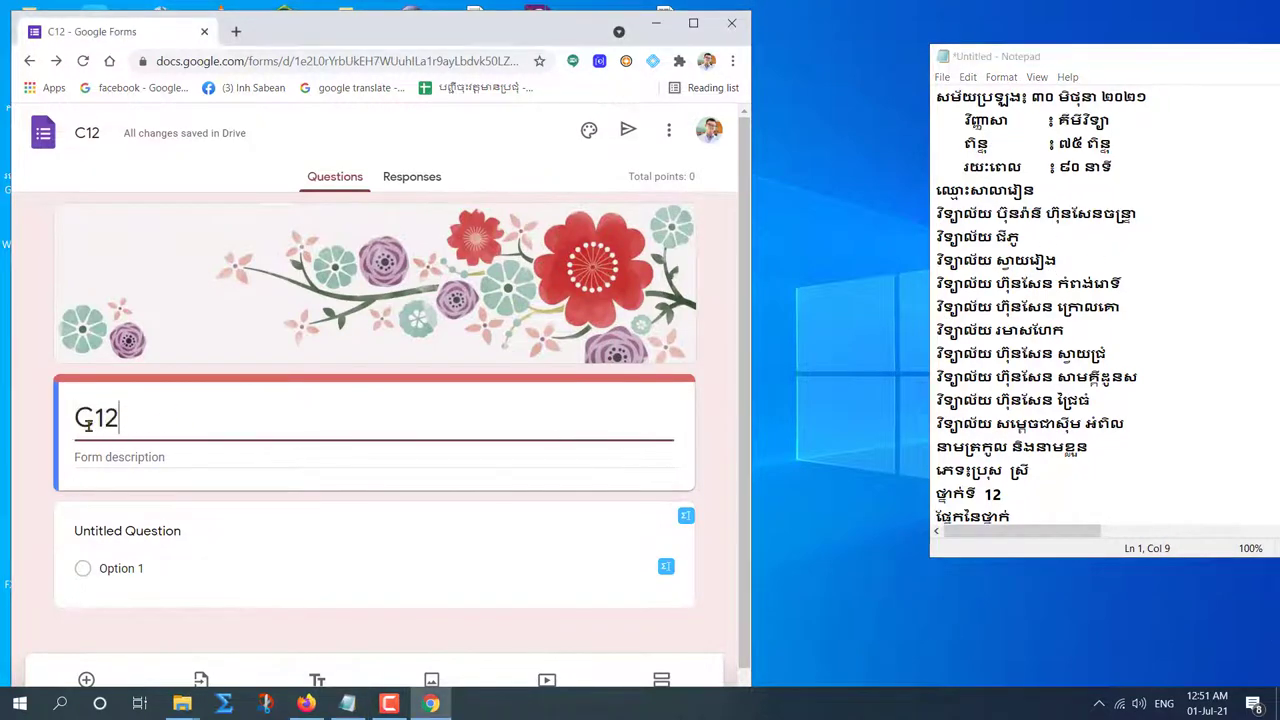
double_click(162, 421)
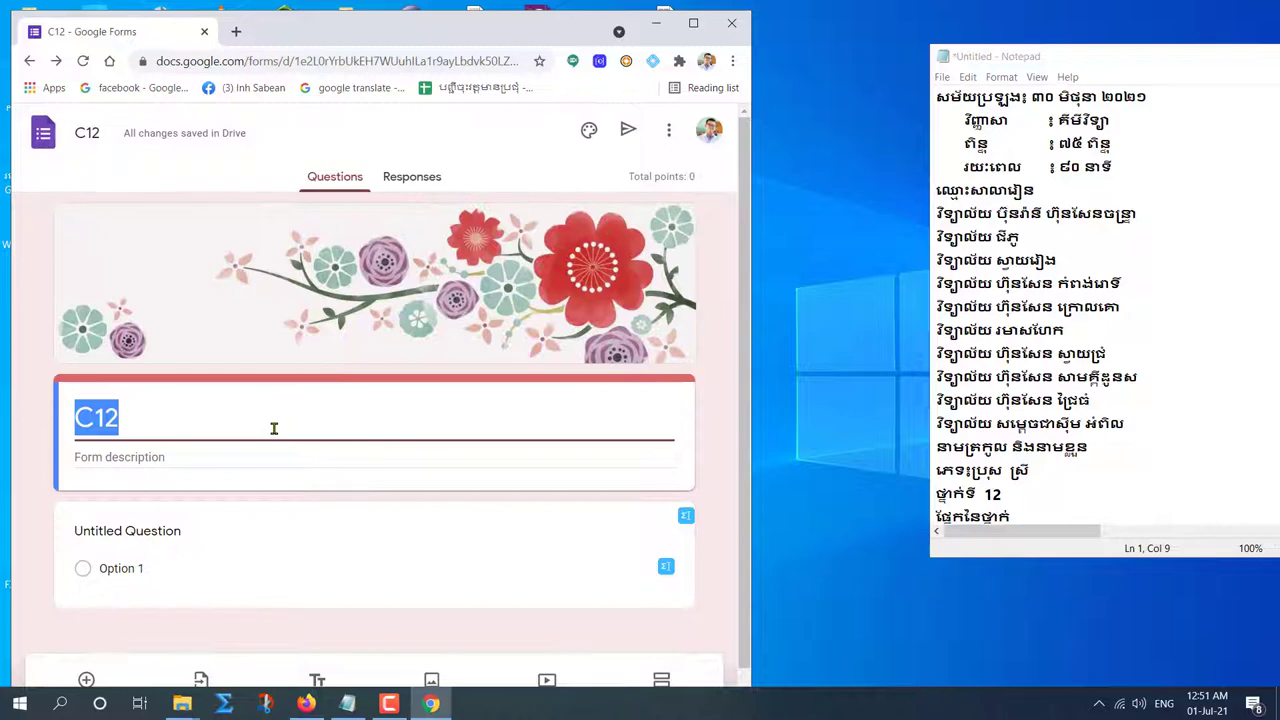
text(b)
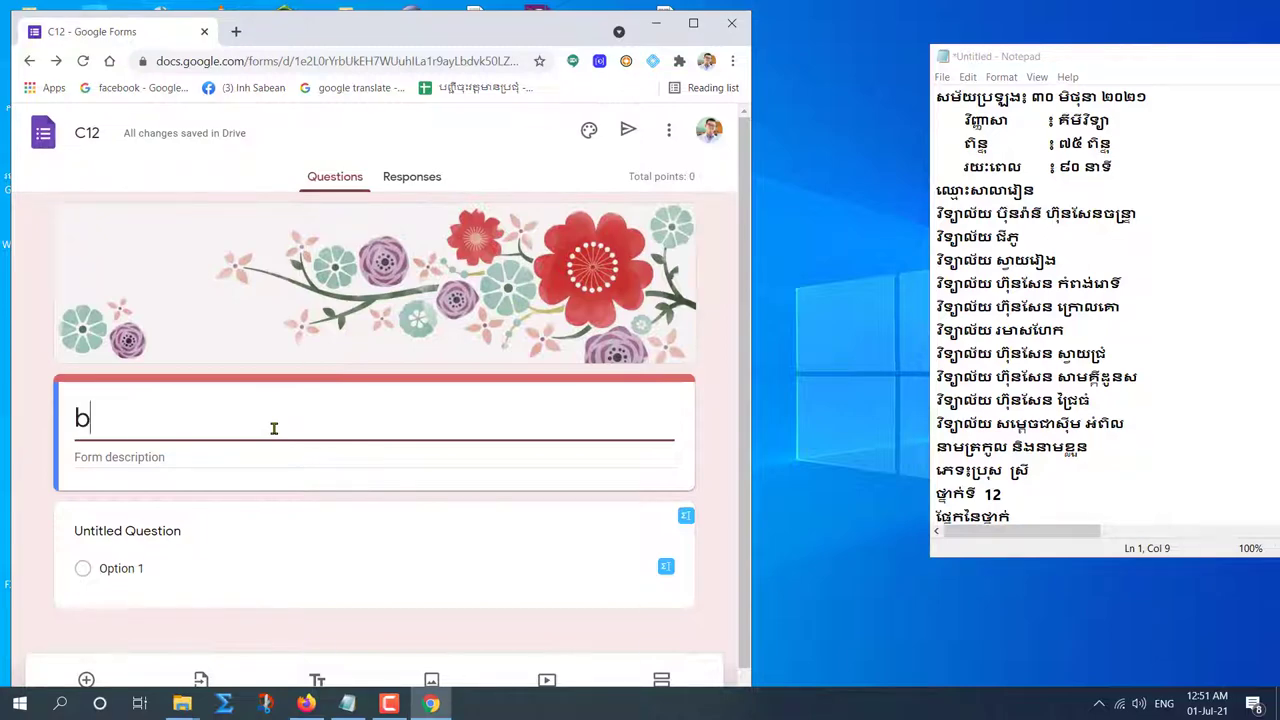
text(jrLg)
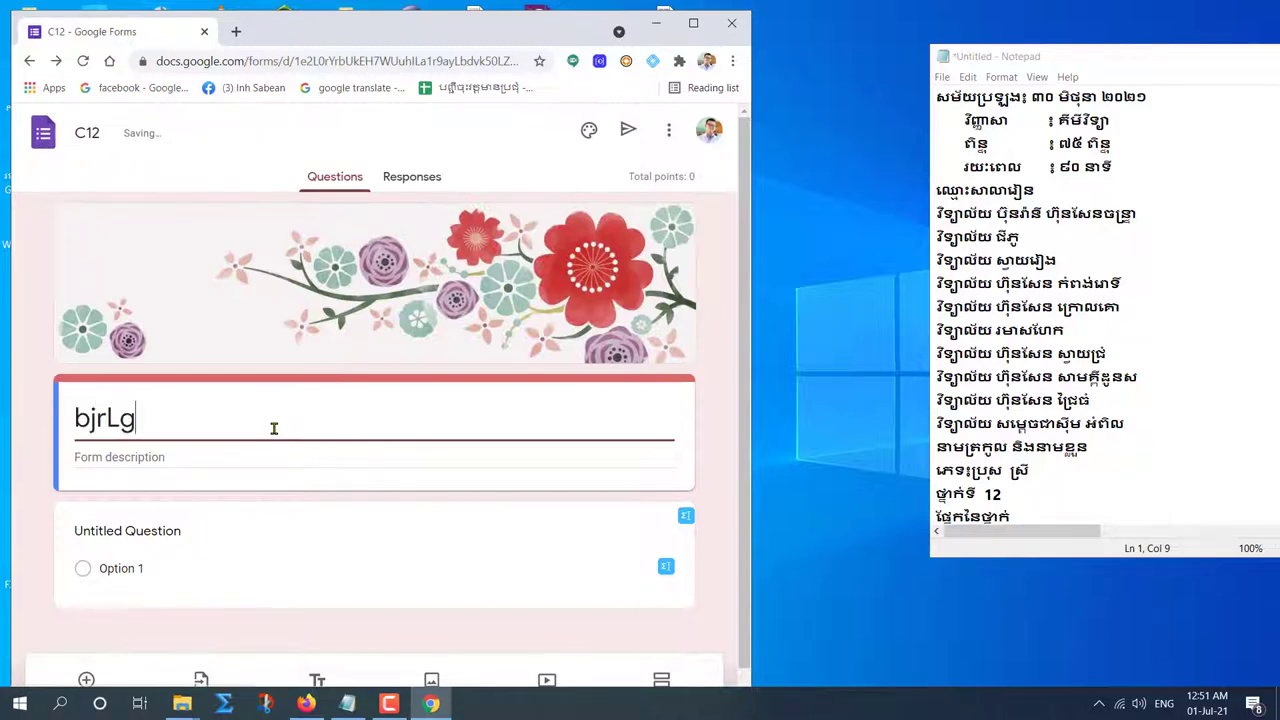
key(BackSpace)
key(BackSpace)
key(BackSpace)
key(BackSpace)
key(BackSpace)
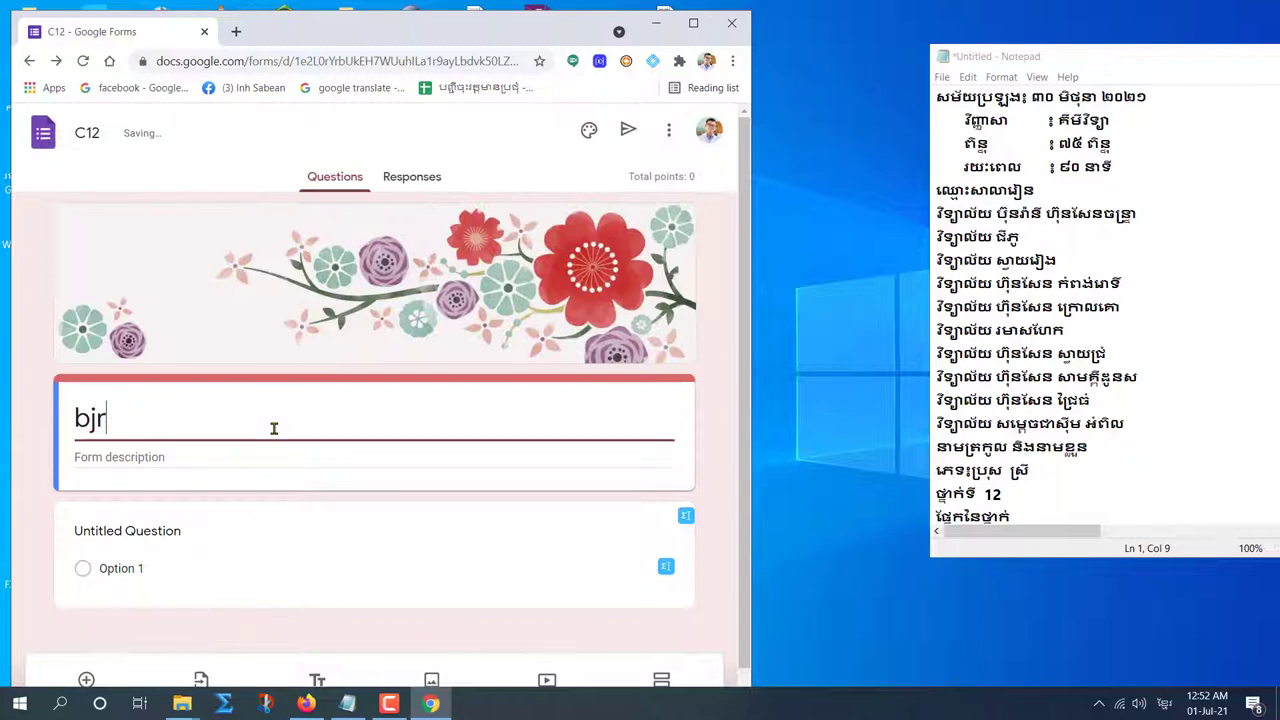
Enter ប្រឡងប្រចាំខែកក្កដា as the form's title.
text(ប្រ)
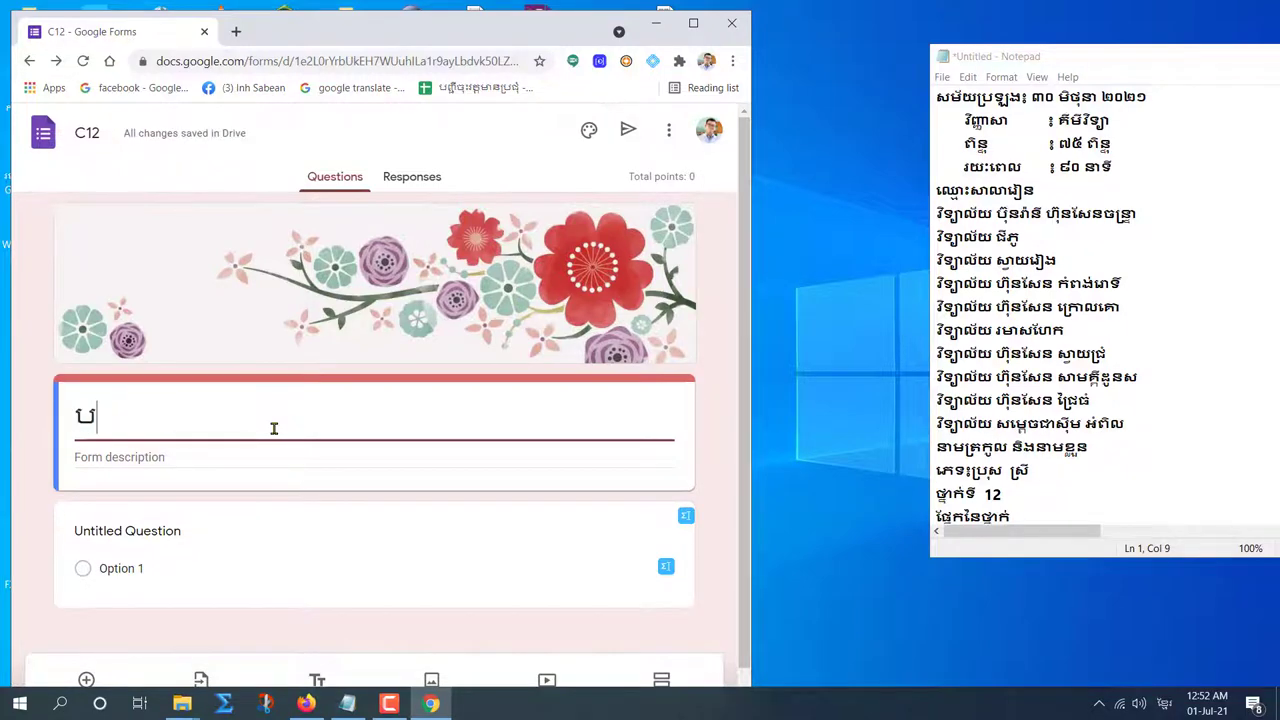
text(ឡ)
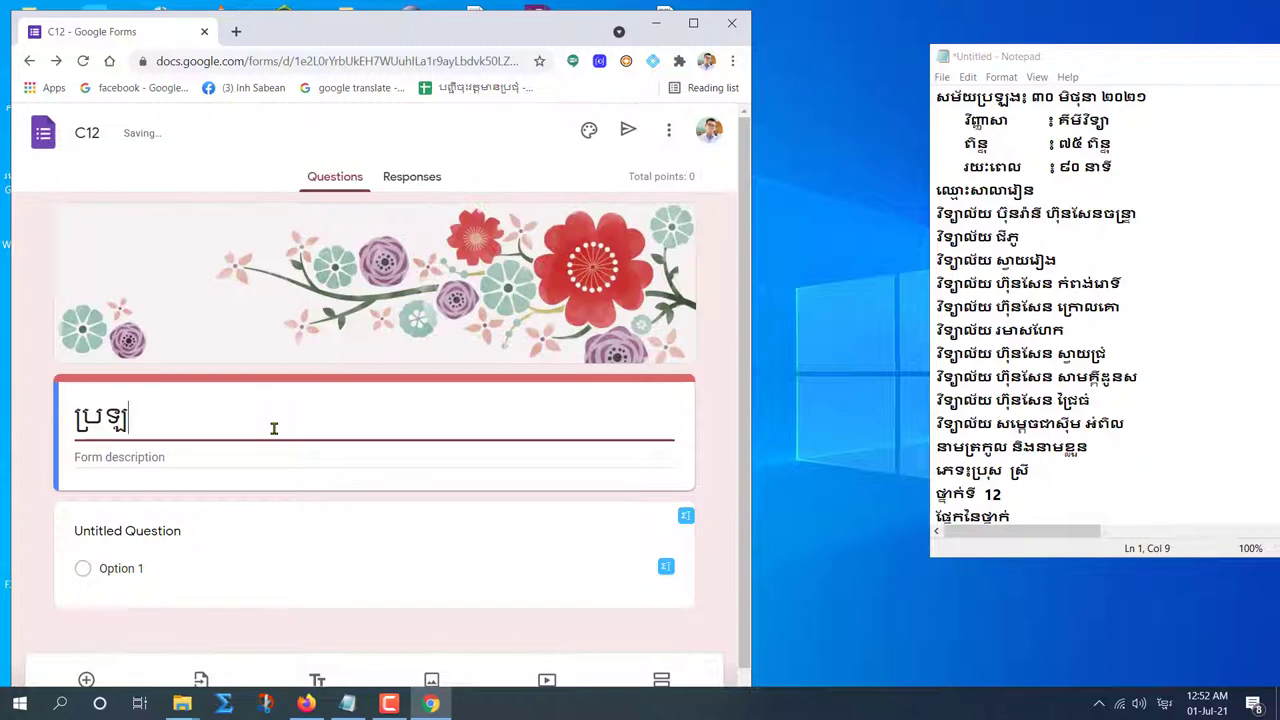
text(ងឆមា)
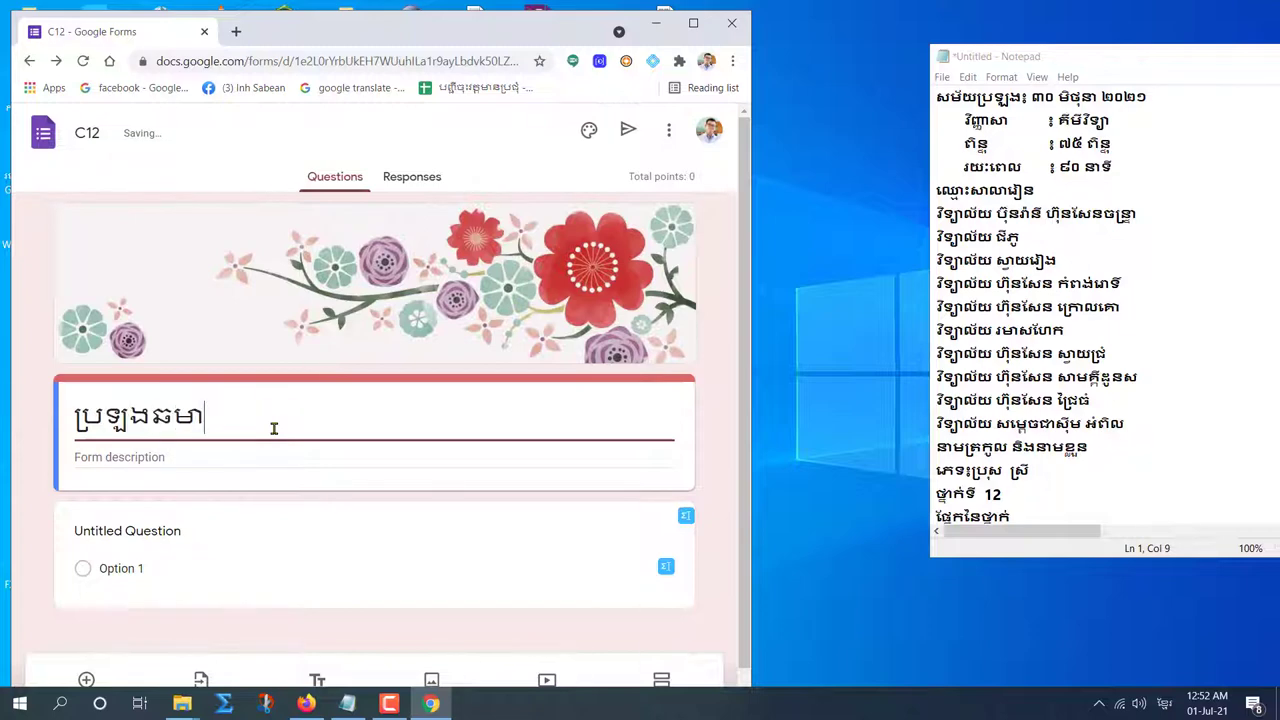
key(BackSpace)
key(BackSpace)
key(BackSpace)
text(ប្រចាំ)
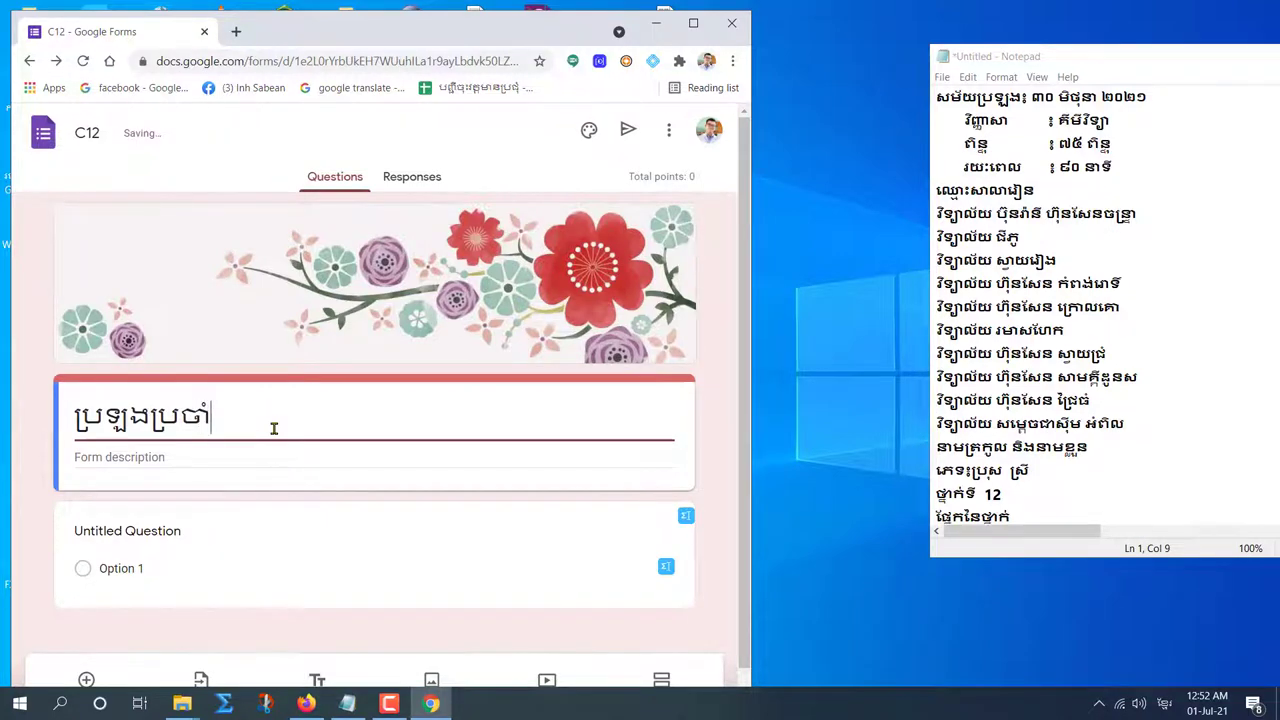
text(ខែកក្កដា)
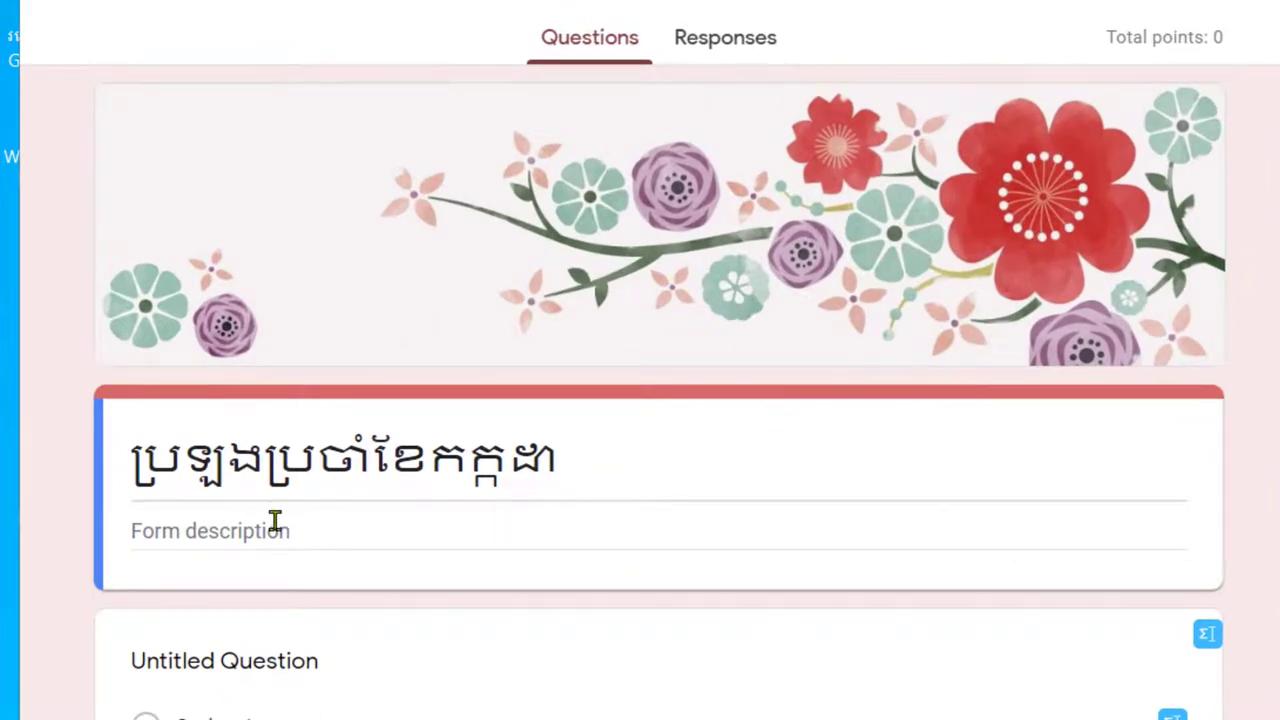
Fill the form description with the four exam detail lines from Notepad and change the exam date to ១៥ កក្កដា ២០២១.
click(176, 528)
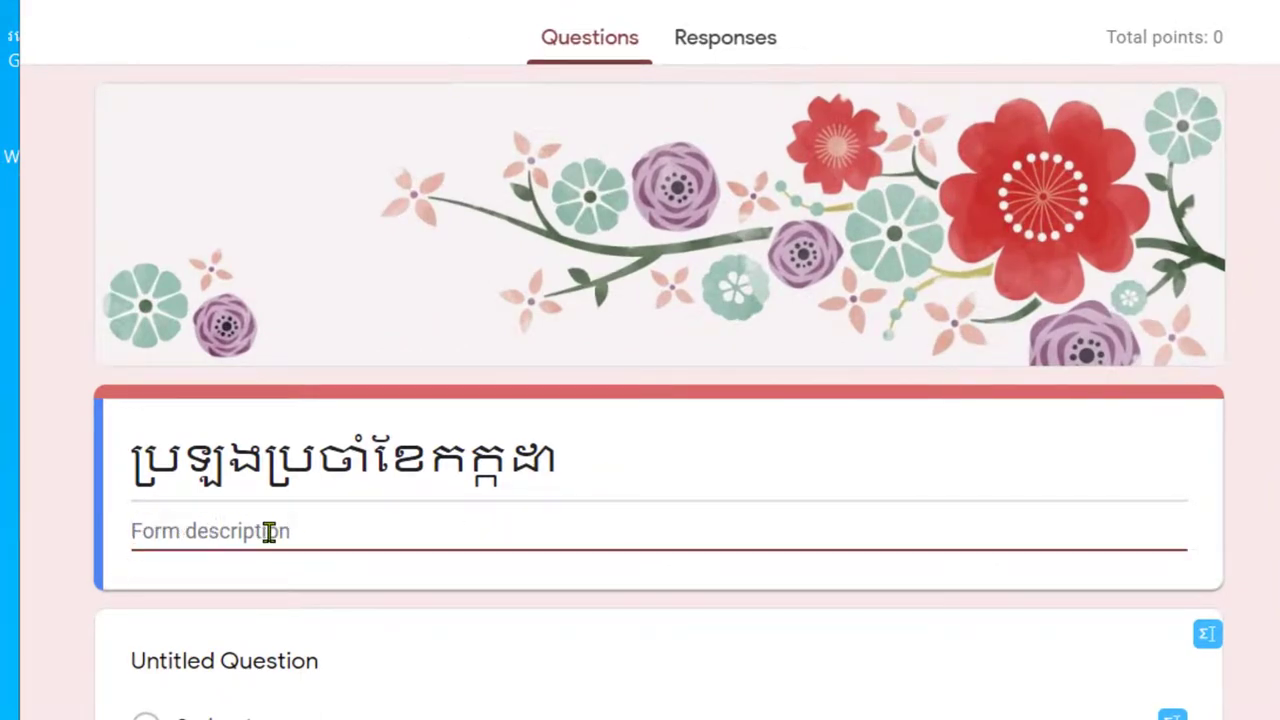
text(សម័យប្រឡង៖ ៣០ មិថុនា ២០២១ 	វិញ្ញាសា	៖ គីមីវិទ្យា 	ពិន្ទុ	៖ ៧៥ ពិន្ទុ 	រយៈពេល	៖ ៩០ នាទី)
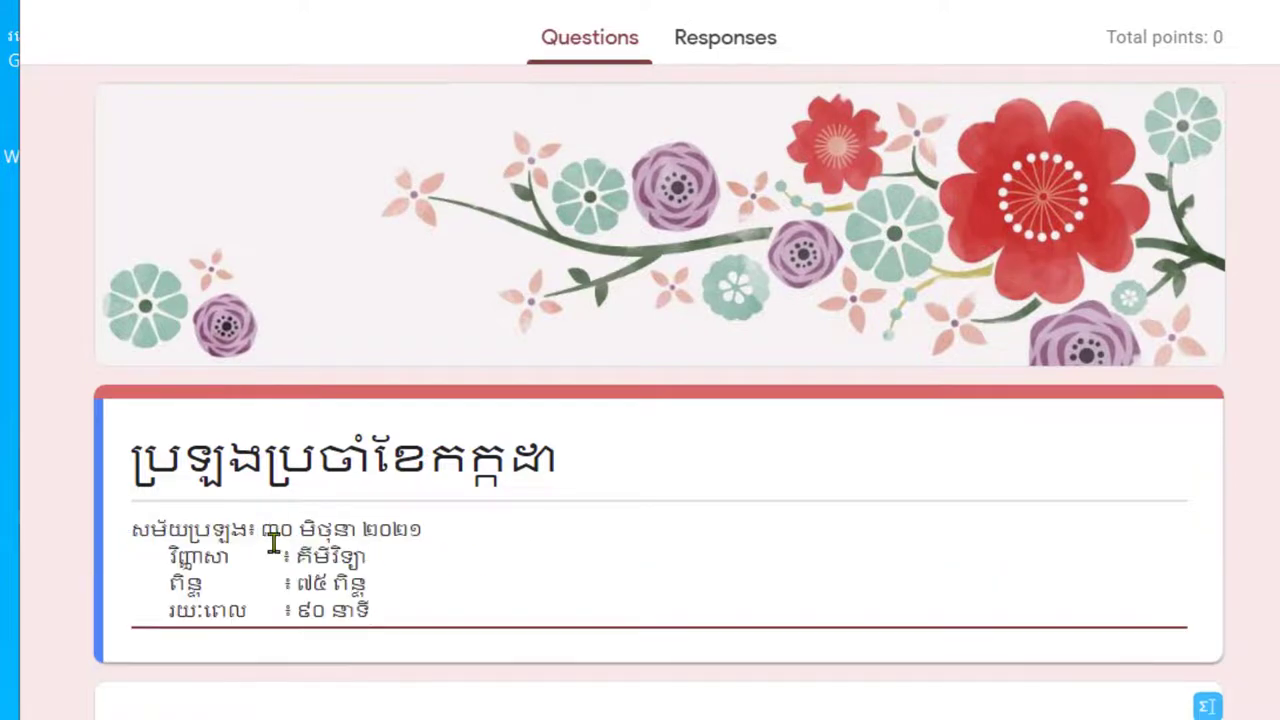
drag(262, 528, 290, 528)
text(១៥)
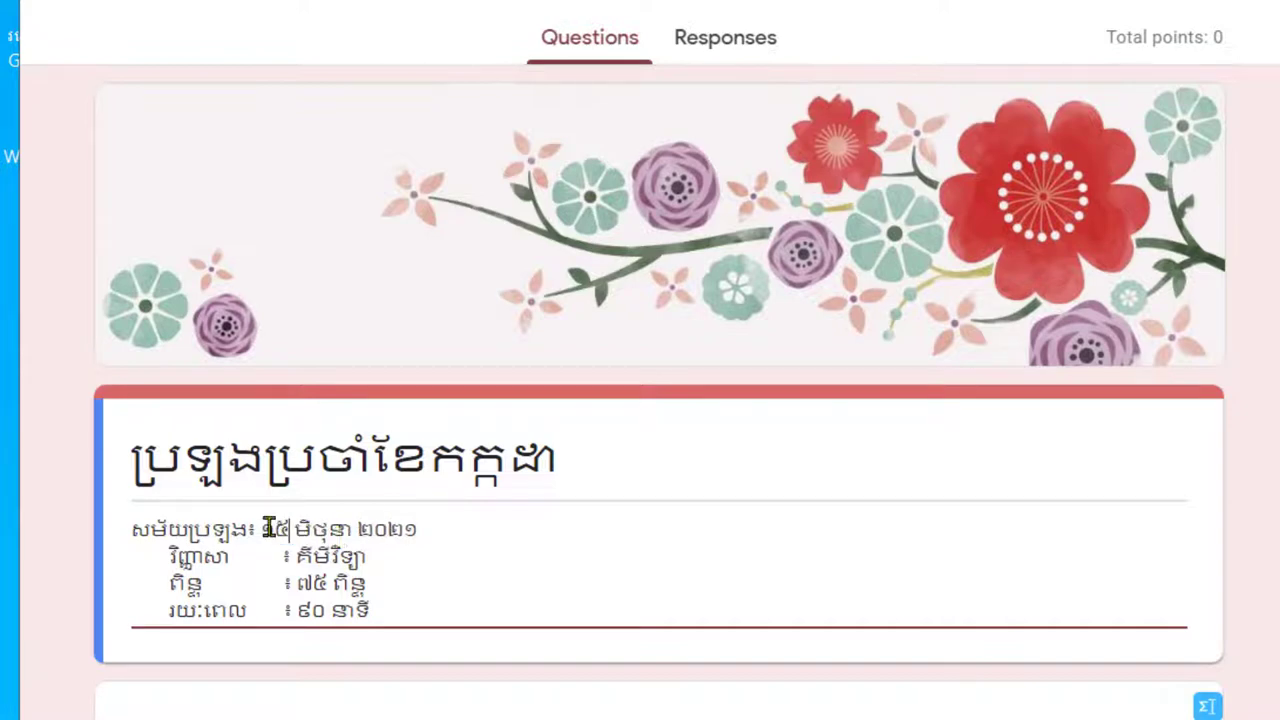
drag(292, 524, 352, 528)
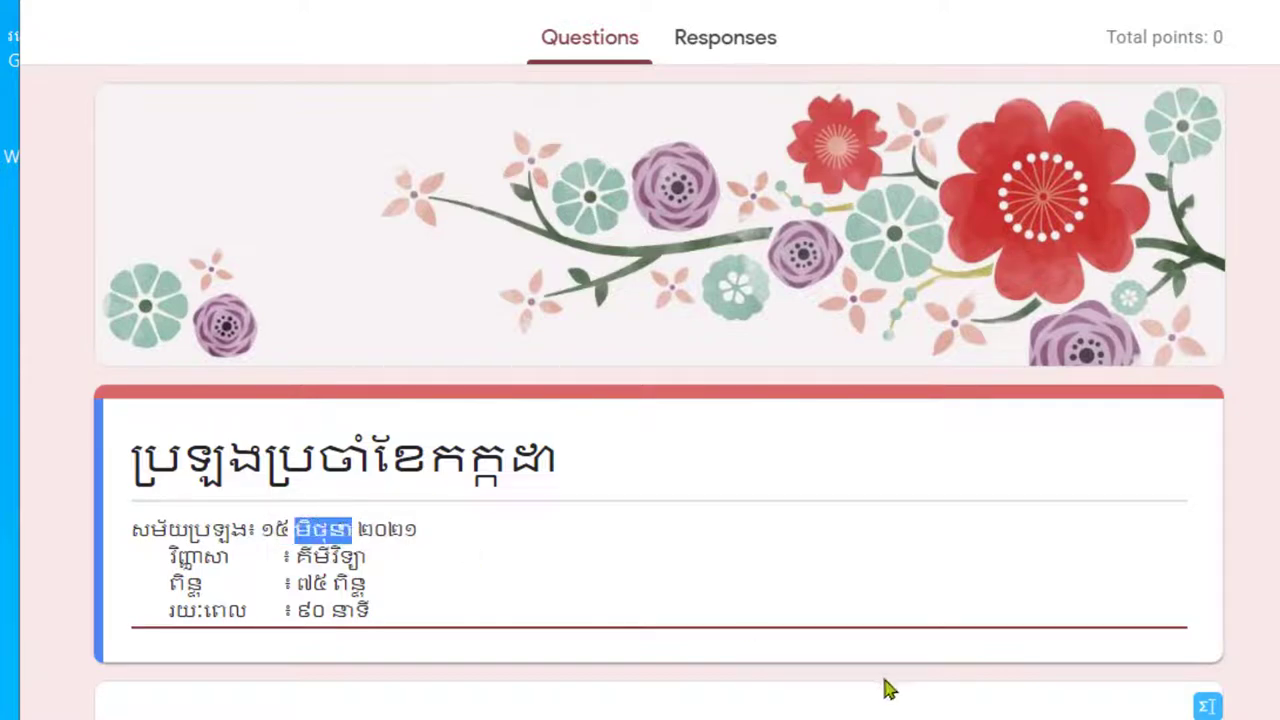
text(កក្)
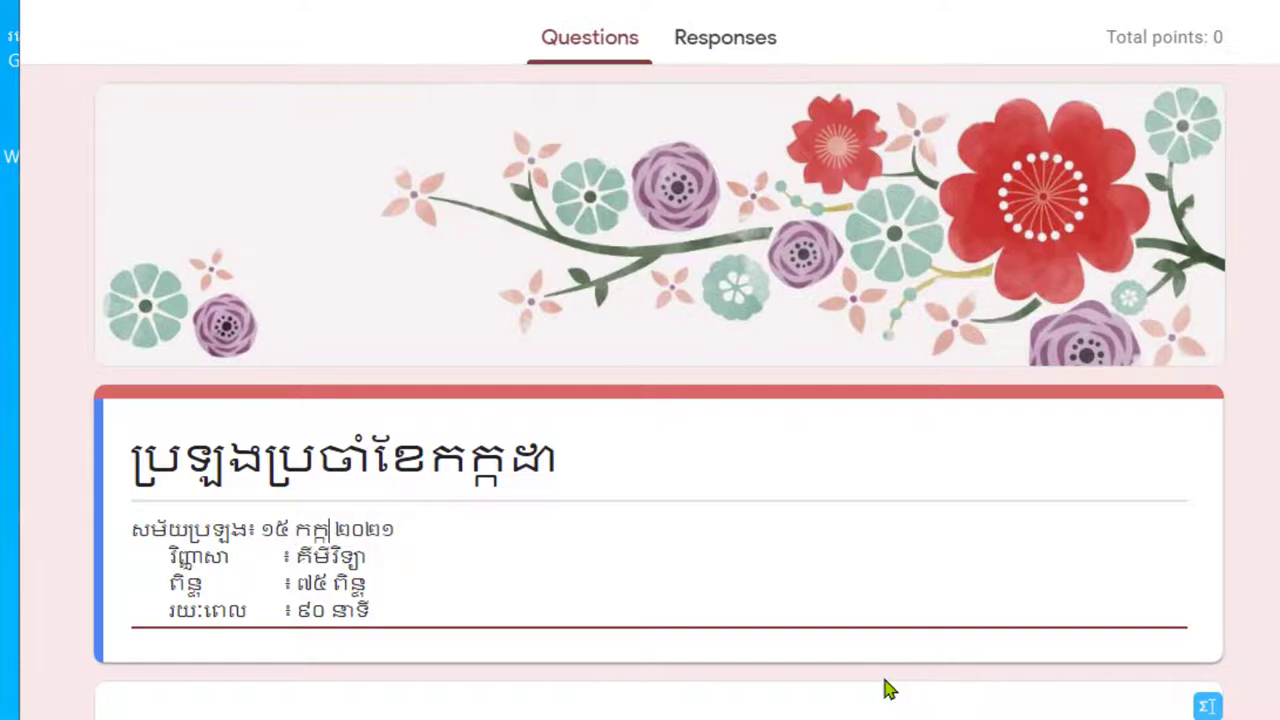
text(កដា)
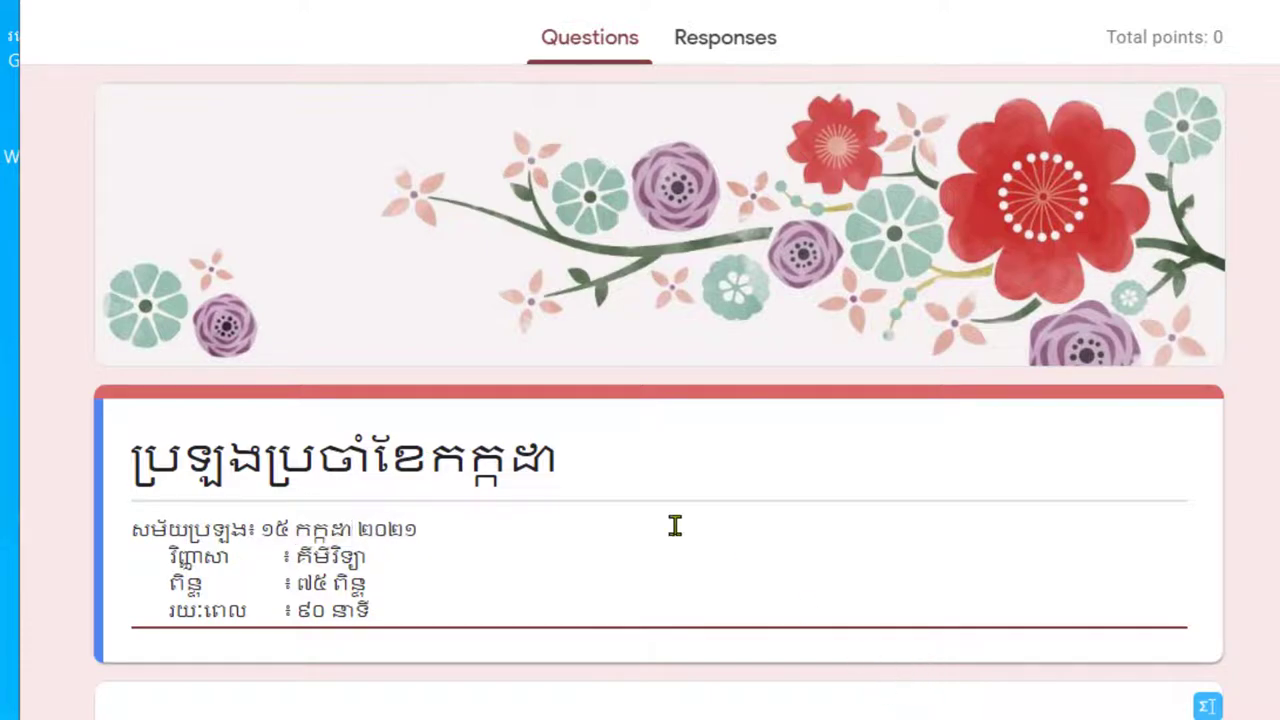
Name the untitled question ឈ្មោះសាលារៀន, copied from Notepad, and set its type to Drop-down.
scroll(315, 707, down, 1)
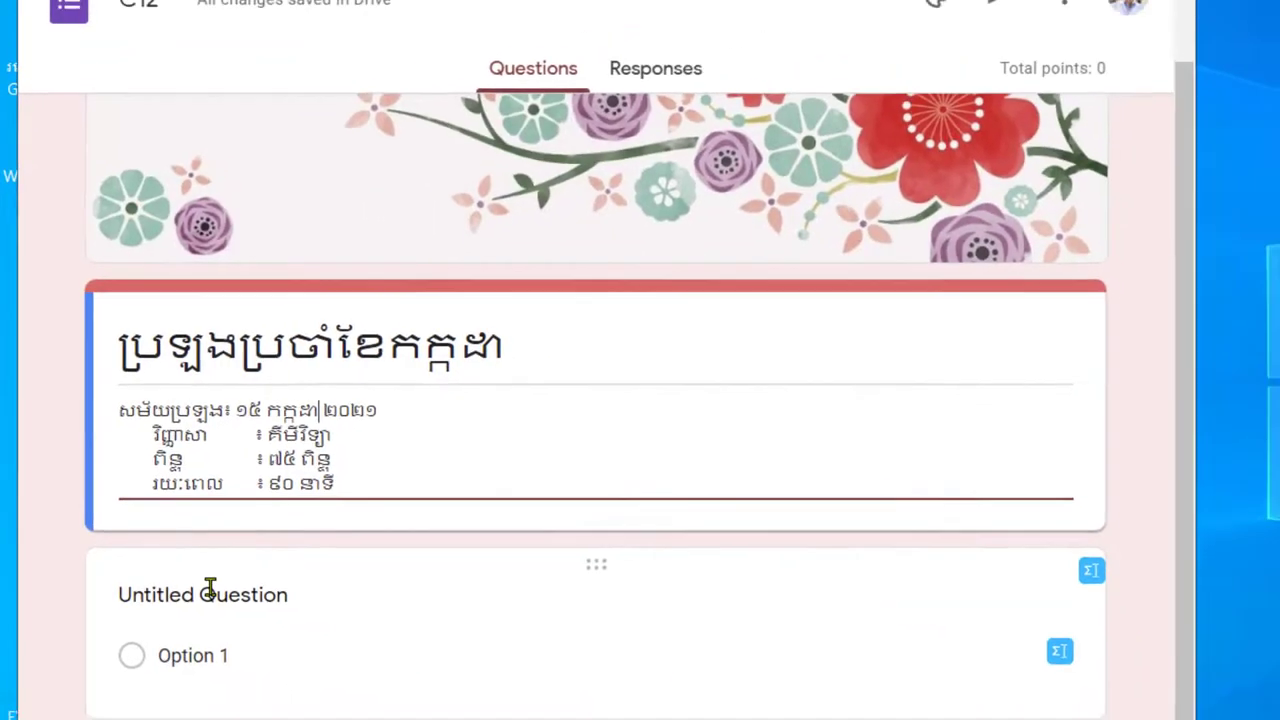
click(232, 620)
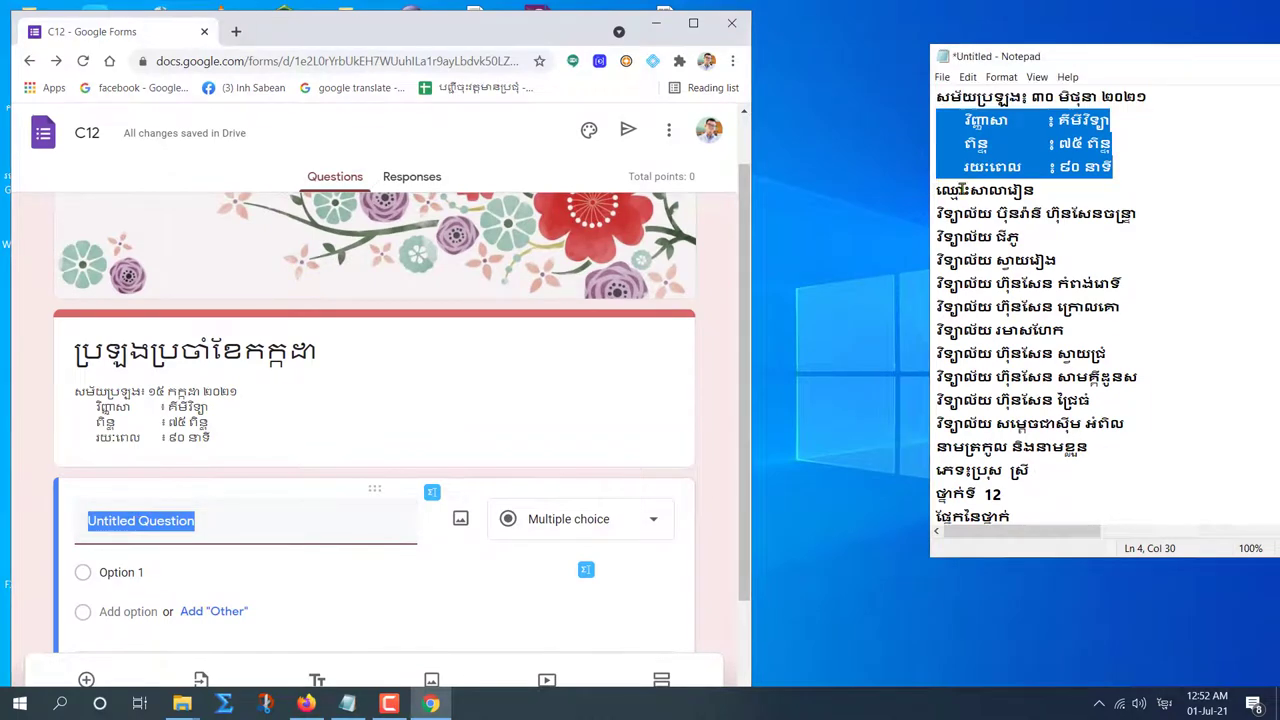
drag(932, 190, 1036, 190)
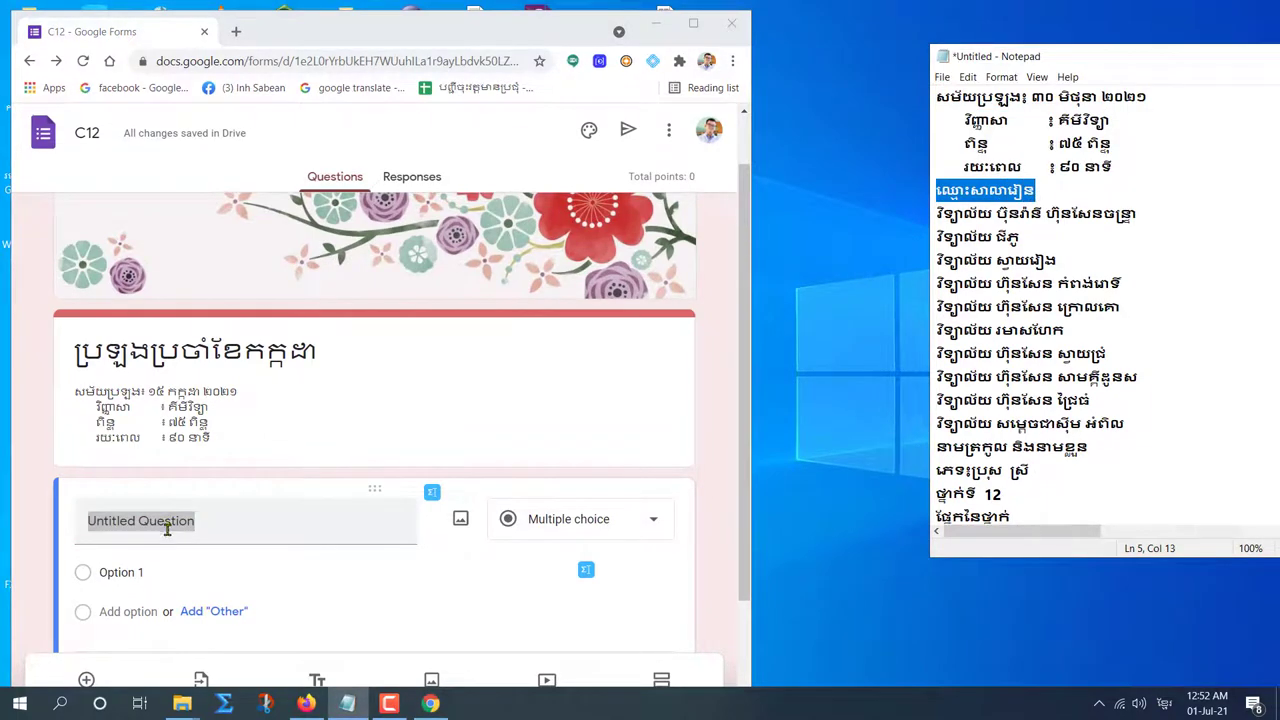
click(86, 520)
drag(86, 520, 321, 519)
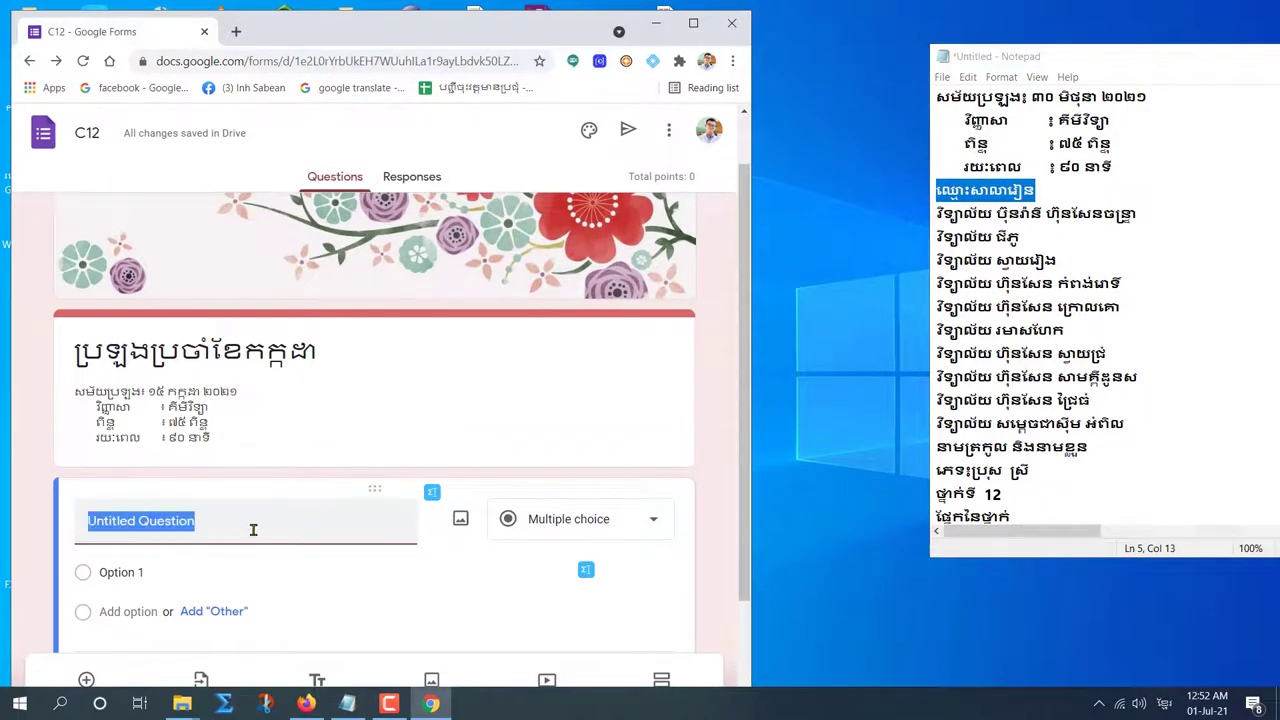
text(ឈ្មោះសាលារៀន)
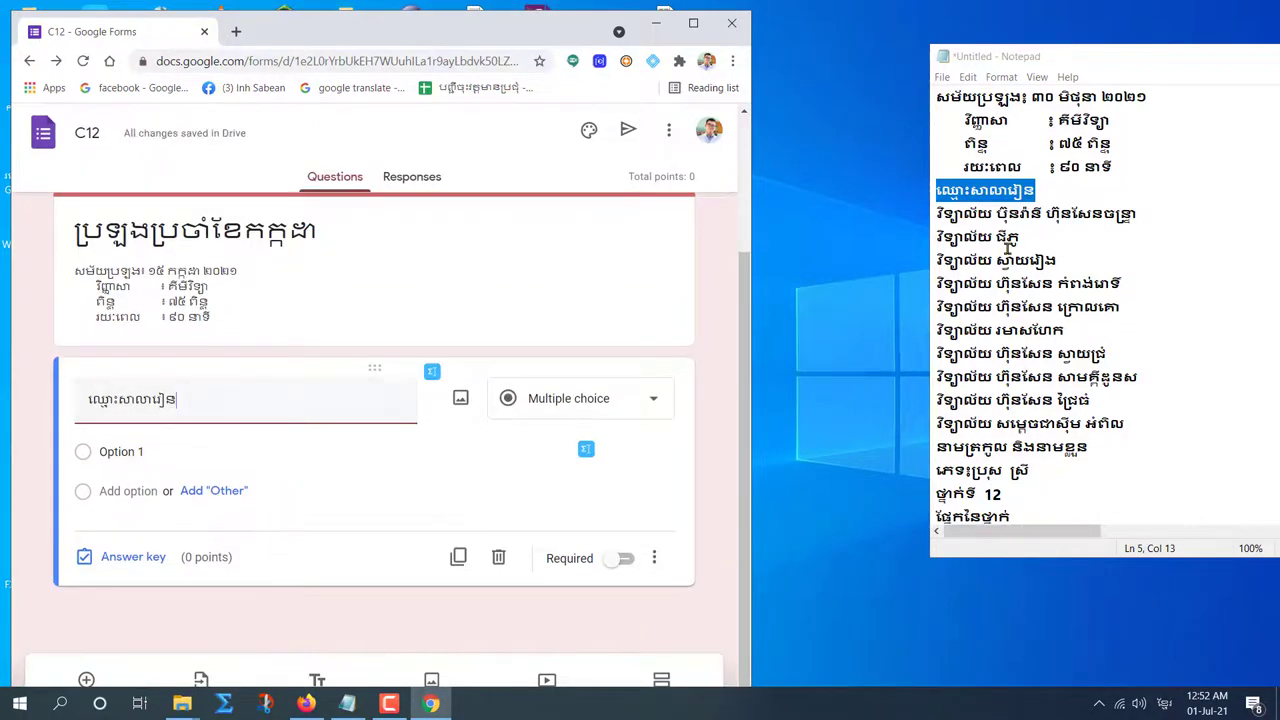
click(655, 401)
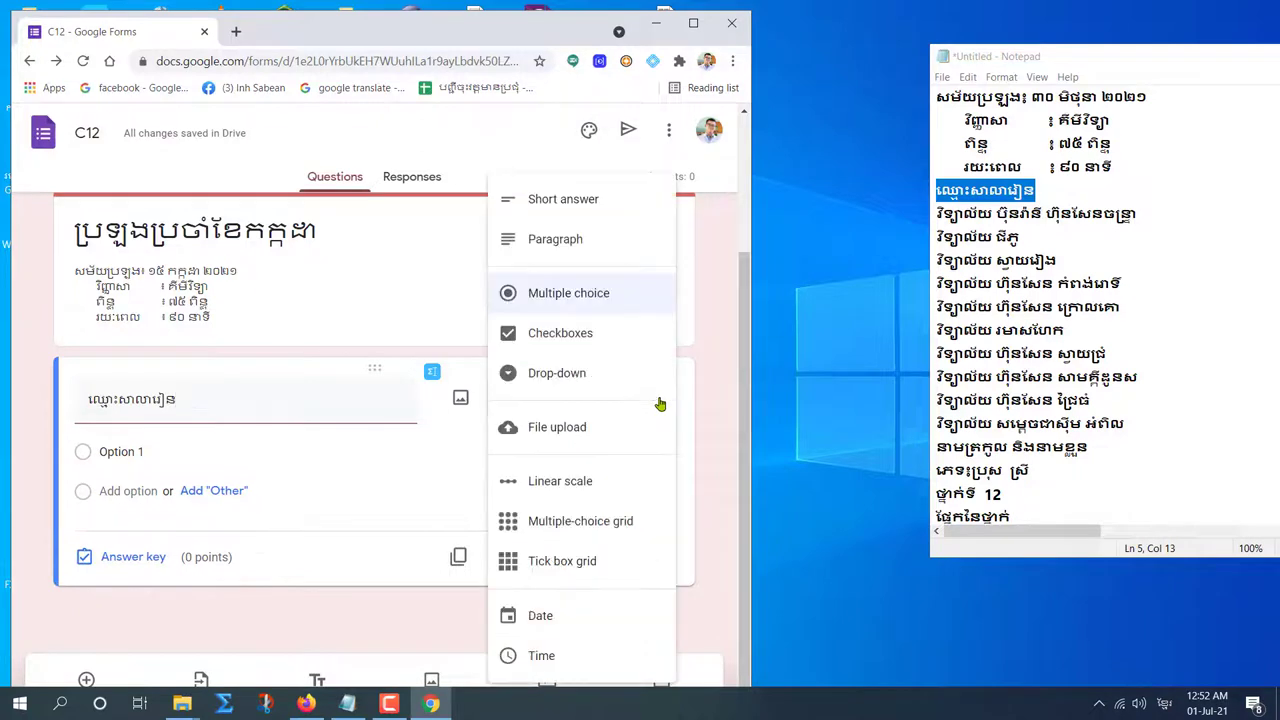
click(527, 376)
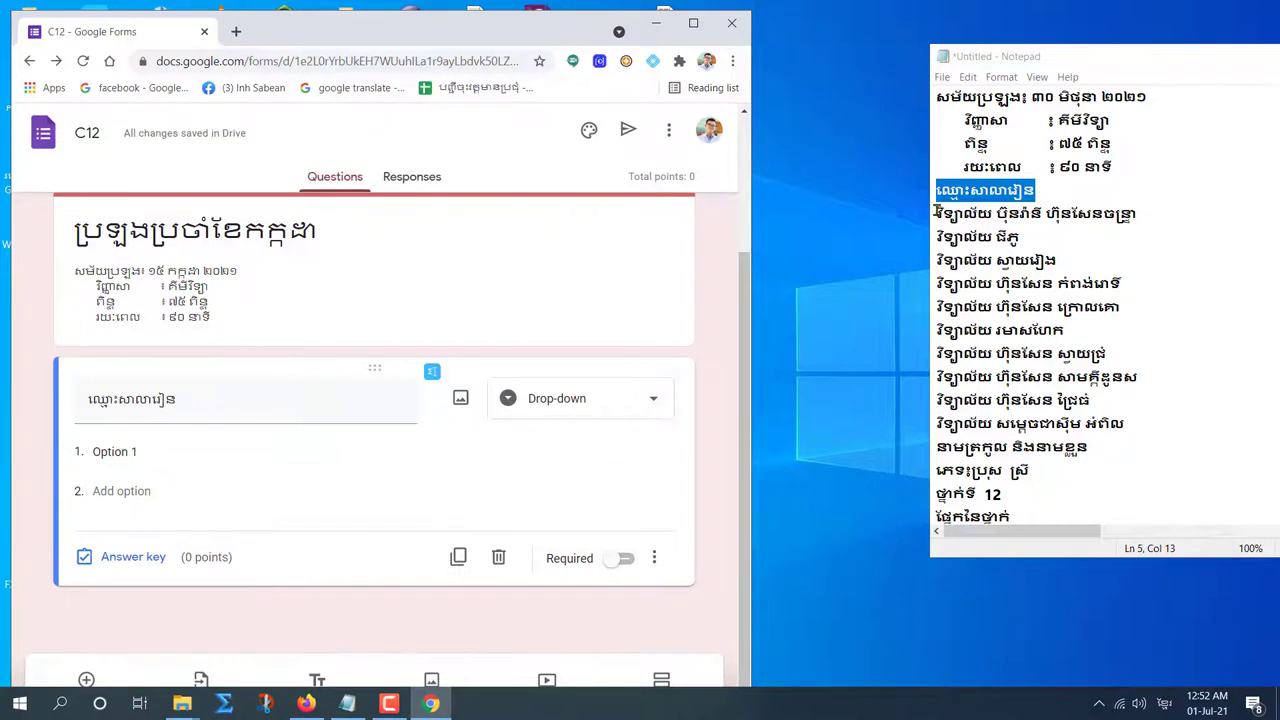
Copy the school name វិទ្យាល័យ ប៊ុនរ៉ានី ហ៊ុនសែនចន្ទ្រា from Notepad into the question's first option.
drag(937, 211, 1171, 215)
key(ctrl+c)
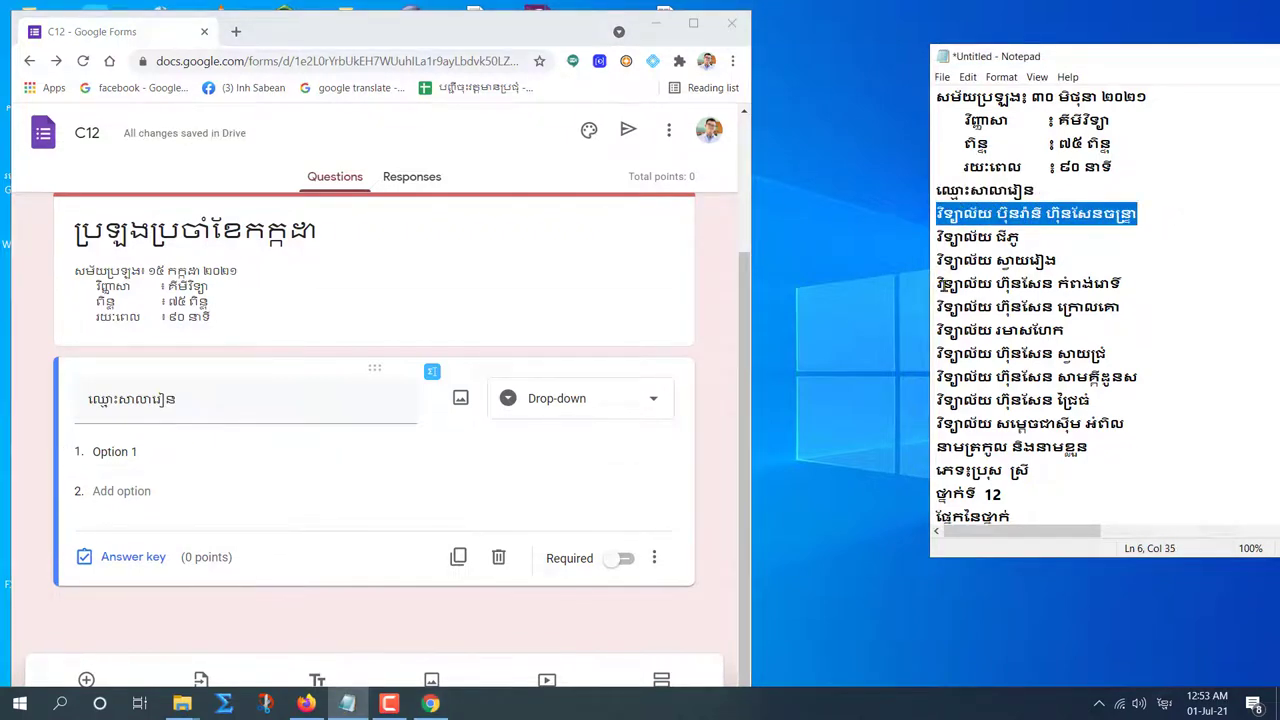
click(171, 451)
key(ctrl+v)
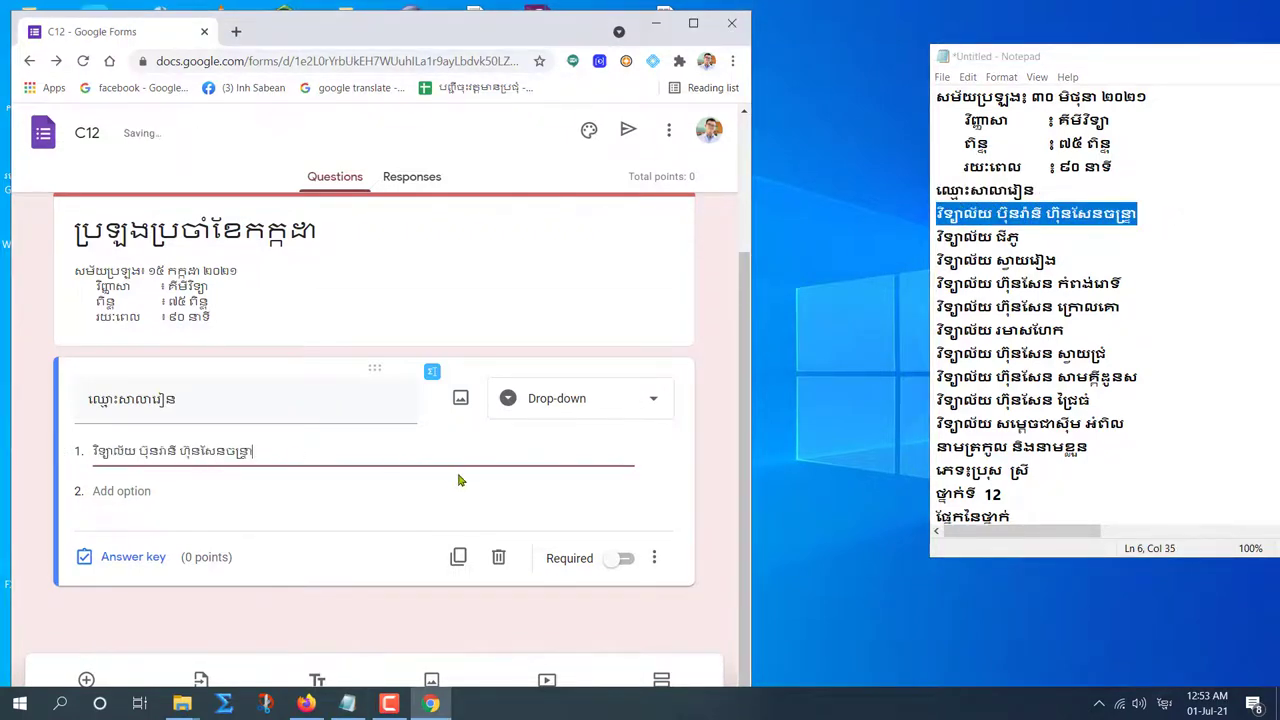
Add a second drop-down option and fill it with វិទ្យាល័យ ជីភូ copied from Notepad.
key(Return)
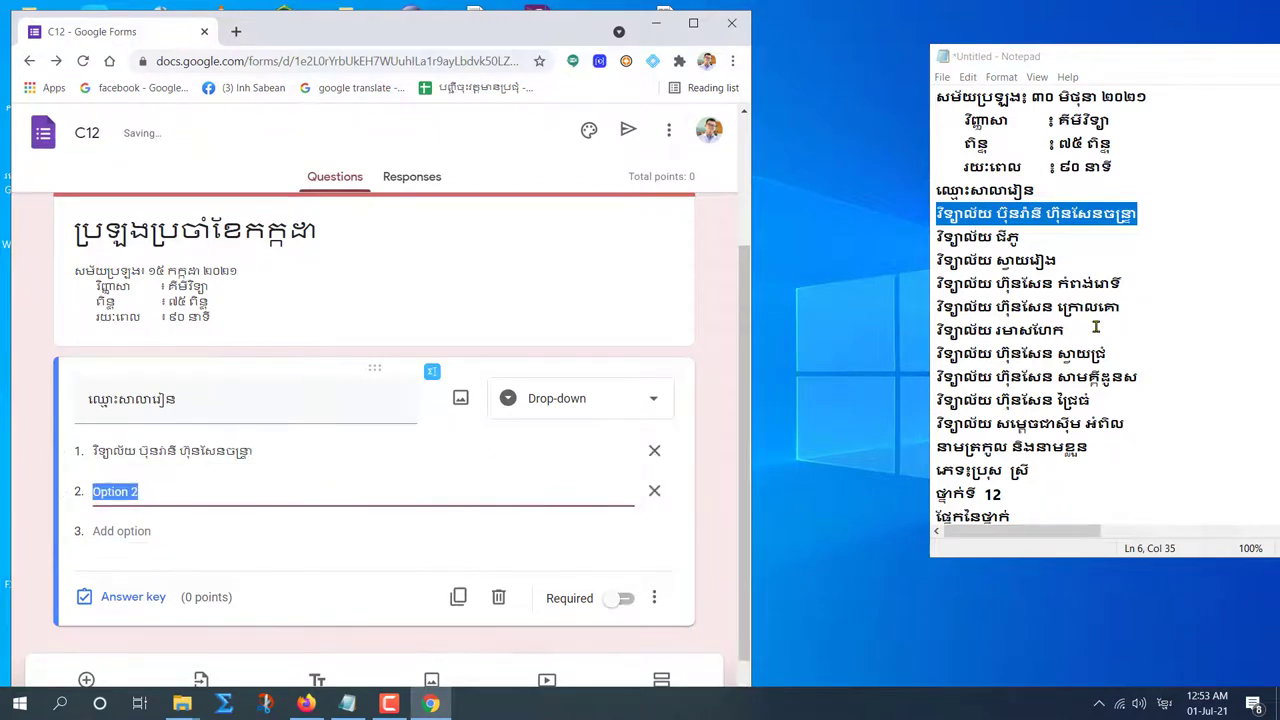
drag(940, 237, 1064, 235)
key(ctrl+c)
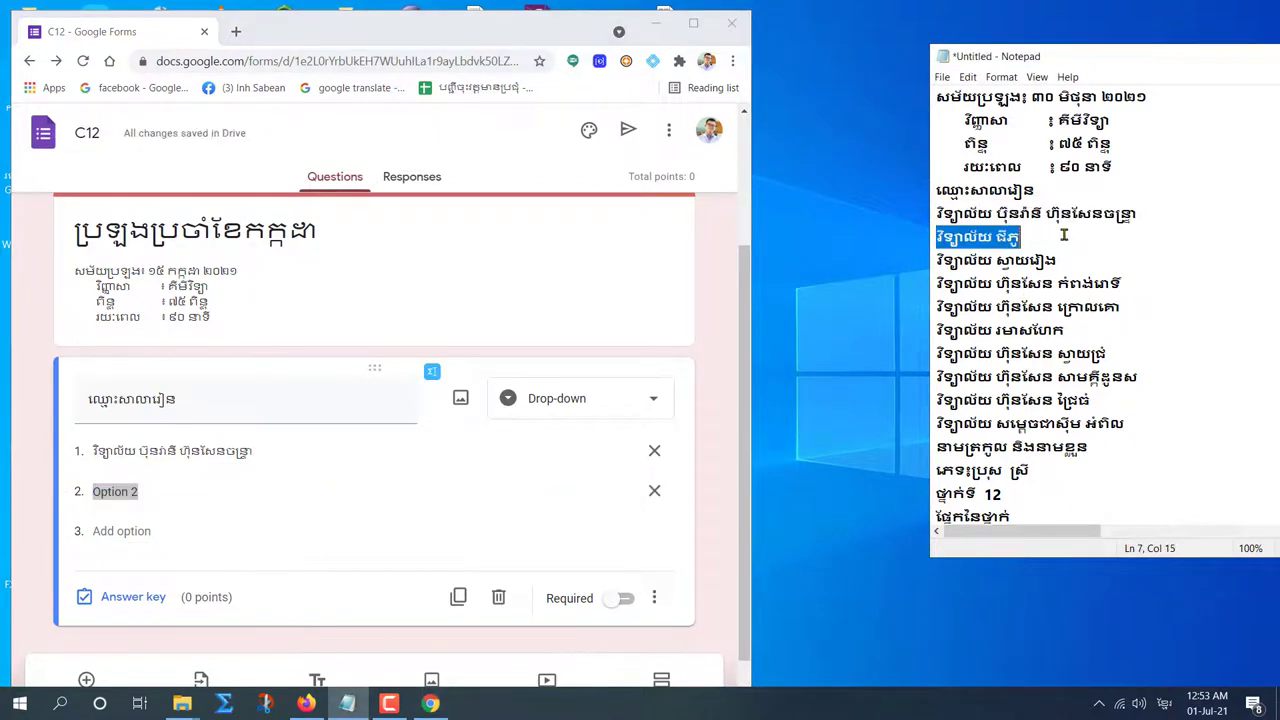
click(150, 490)
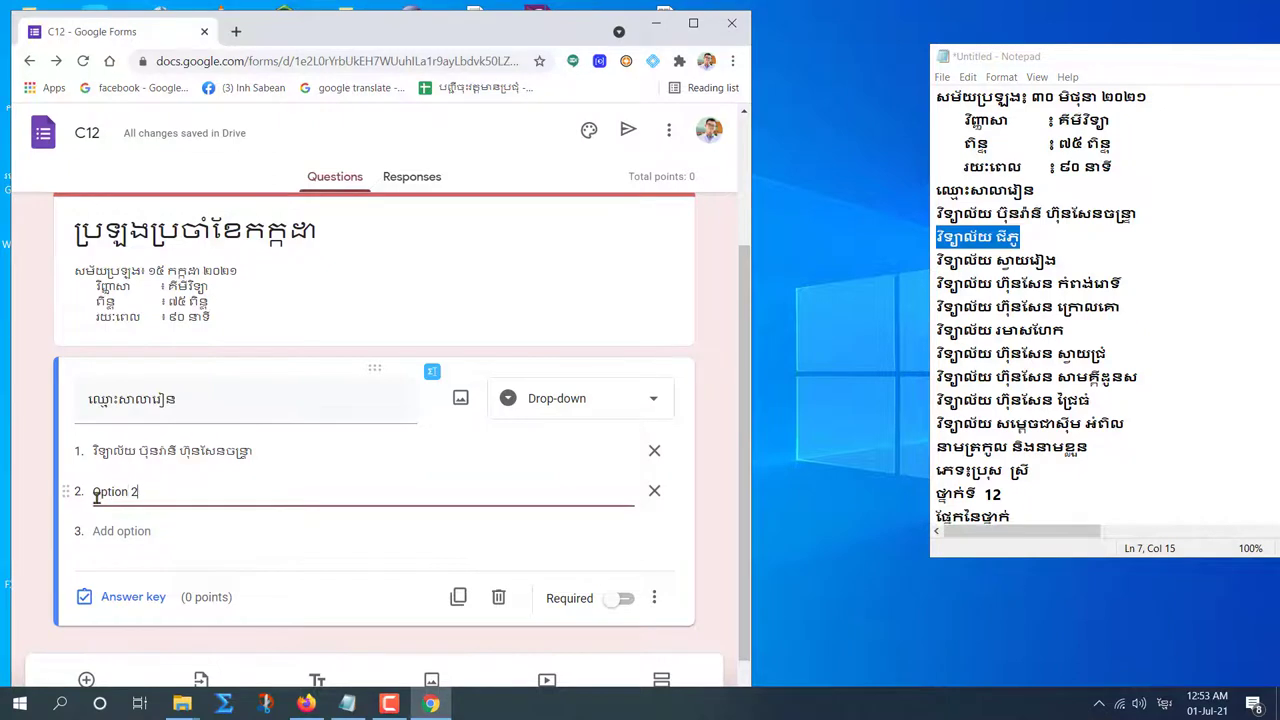
triple_click(97, 490)
key(ctrl+v)
Delete the already used lines from Notepad and move វិទ្យាល័យ ស្វាយរៀង from there into a third drop-down option.
drag(938, 94, 1132, 236)
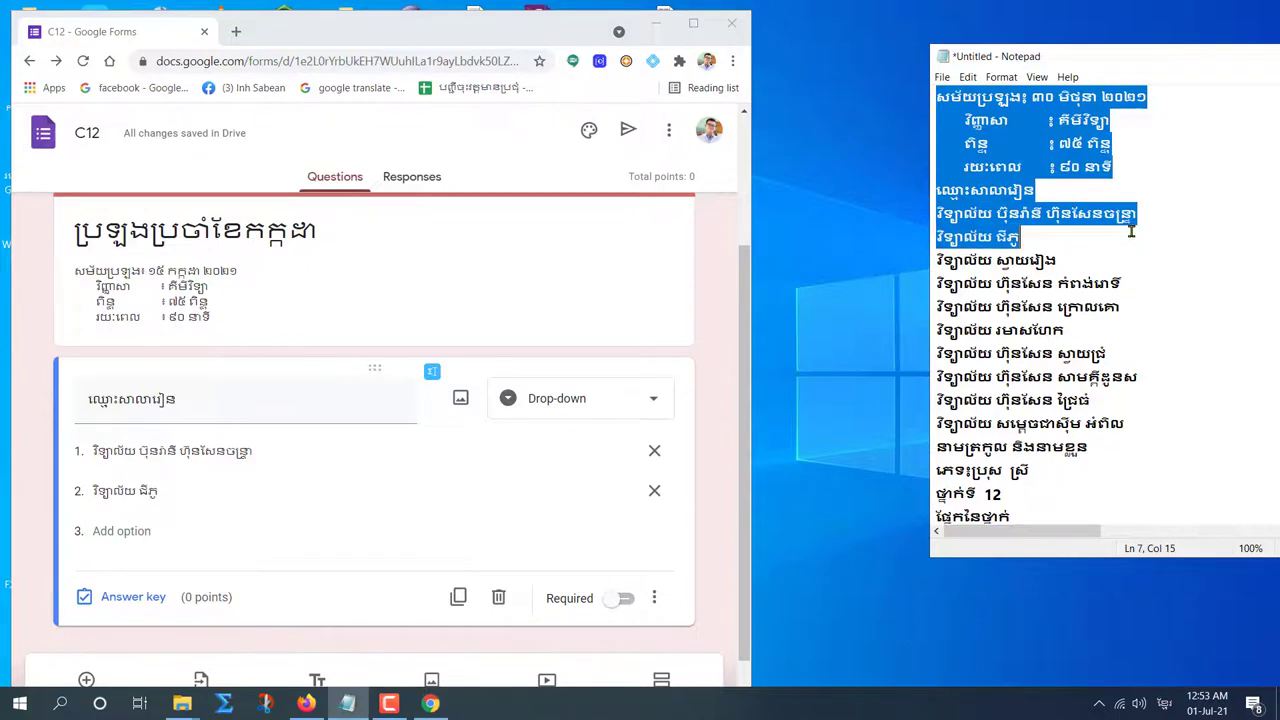
key(Delete)
drag(937, 119, 1072, 113)
key(ctrl+x)
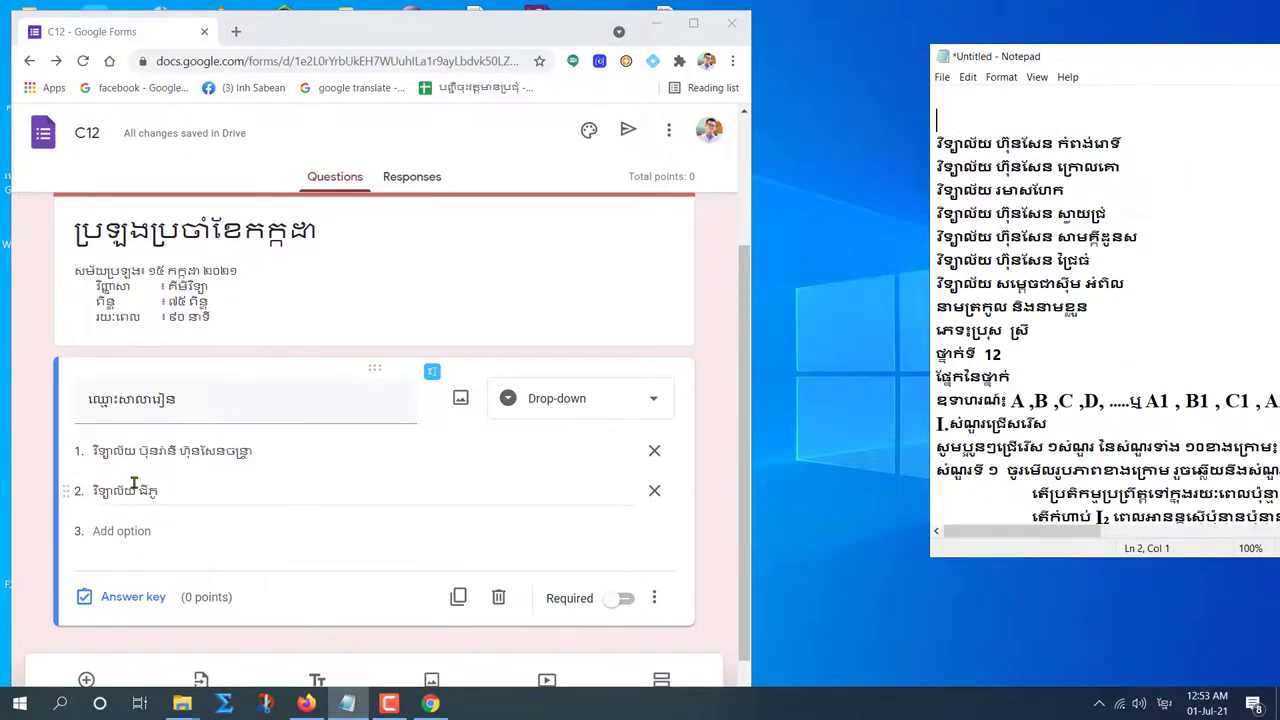
click(121, 531)
key(ctrl+v)
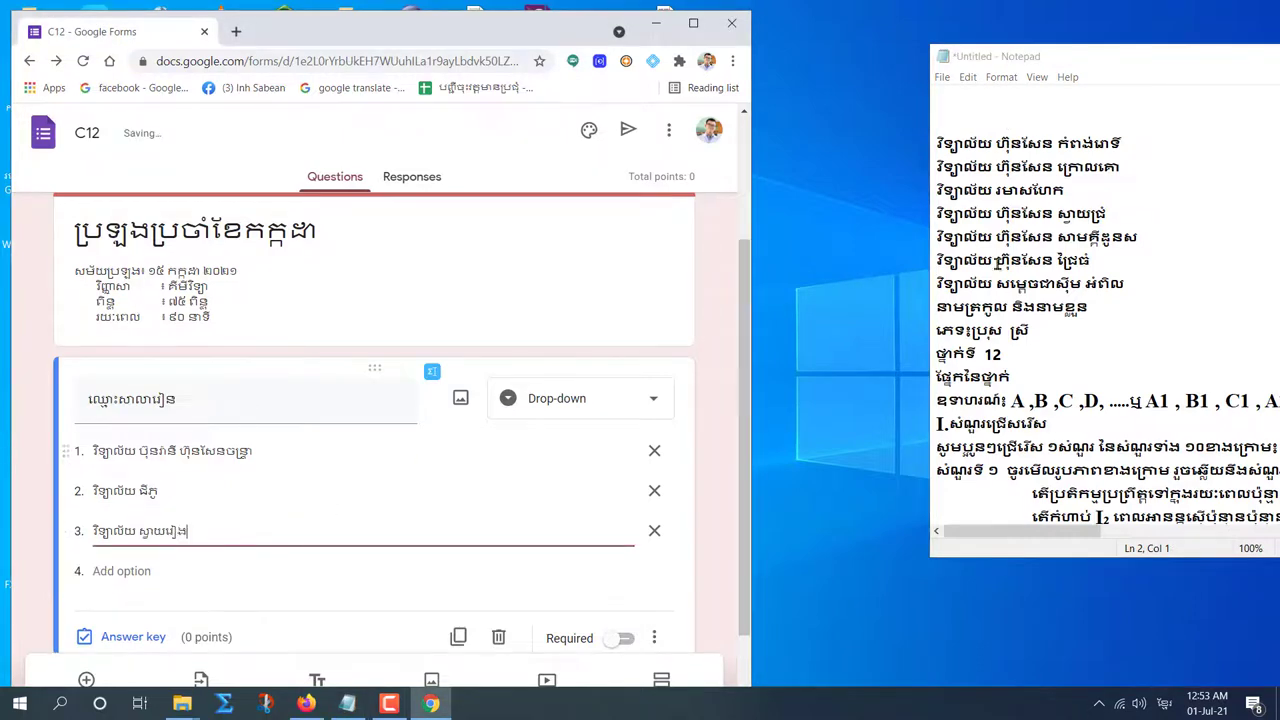
Cut វិទ្យាល័យ ហ៊ុនសែន កំពង់រោទិ៍ from Notepad and add it as the fourth drop-down option.
drag(935, 143, 1194, 143)
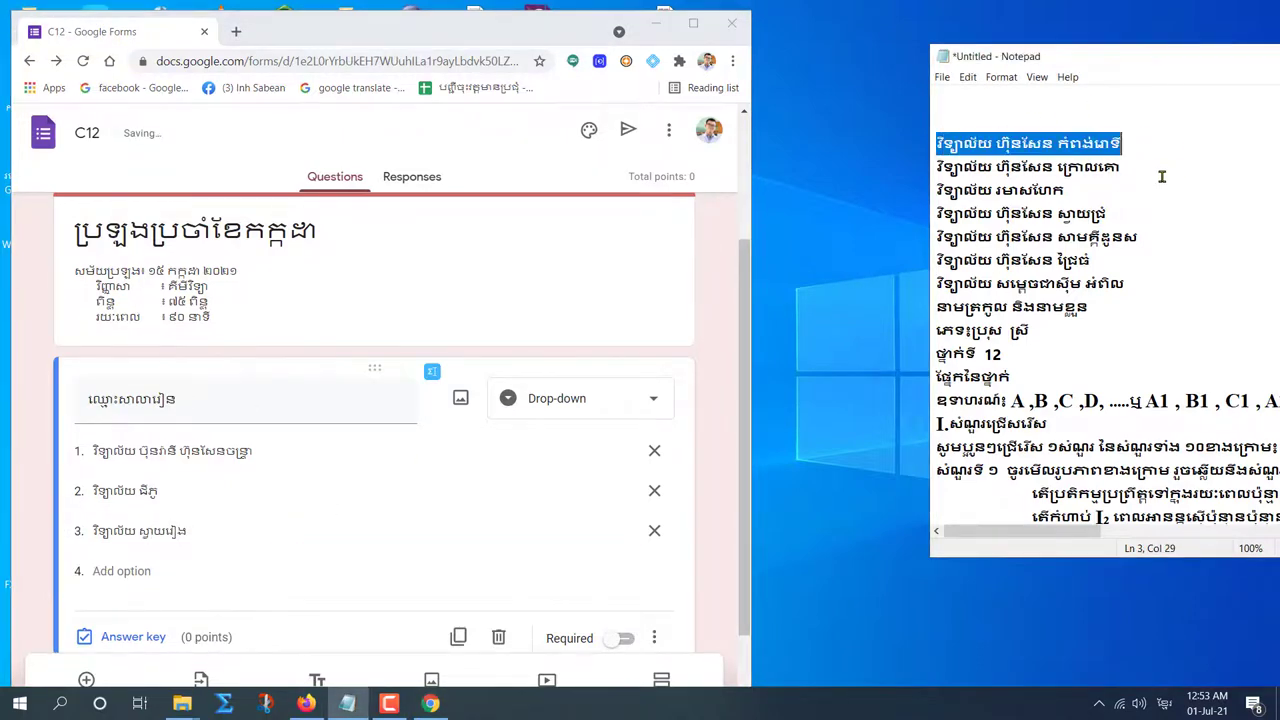
key(ctrl+x)
click(96, 571)
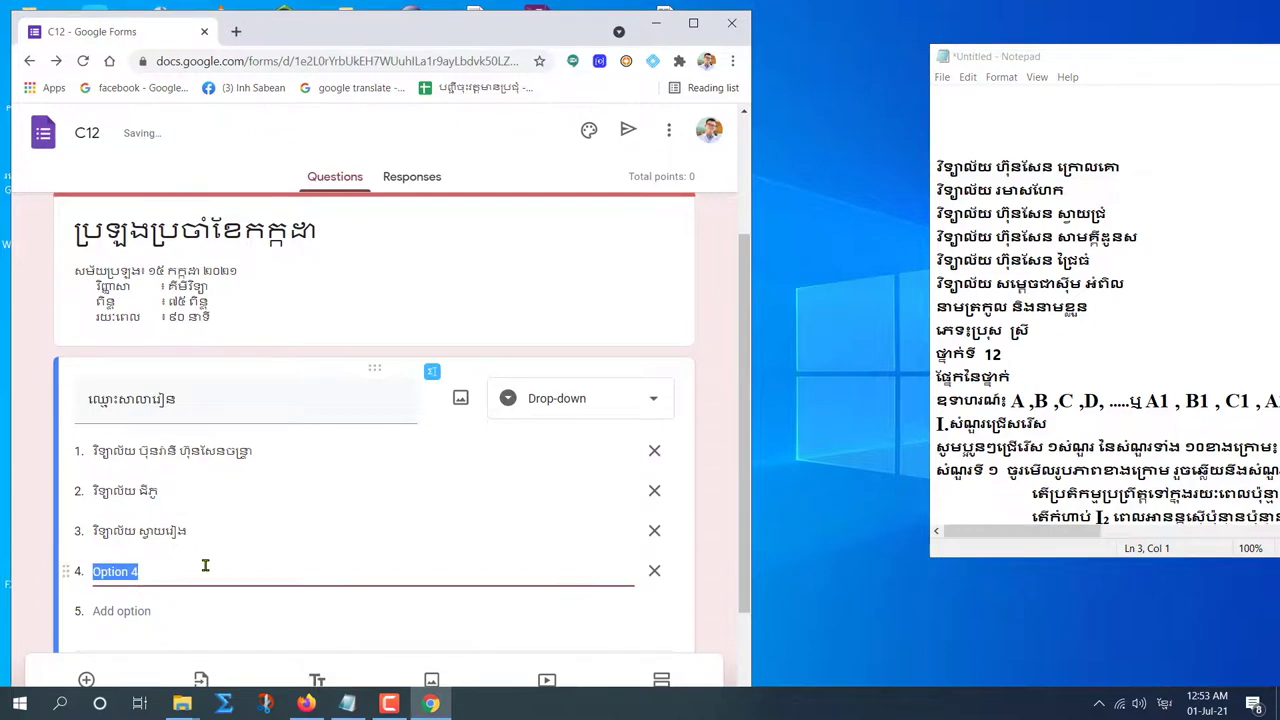
key(ctrl+v)
Cut វិទ្យាល័យ ហ៊ុនសែន ក្រោលគោ from Notepad and add it as the fifth drop-down option.
scroll(210, 535, down, 1)
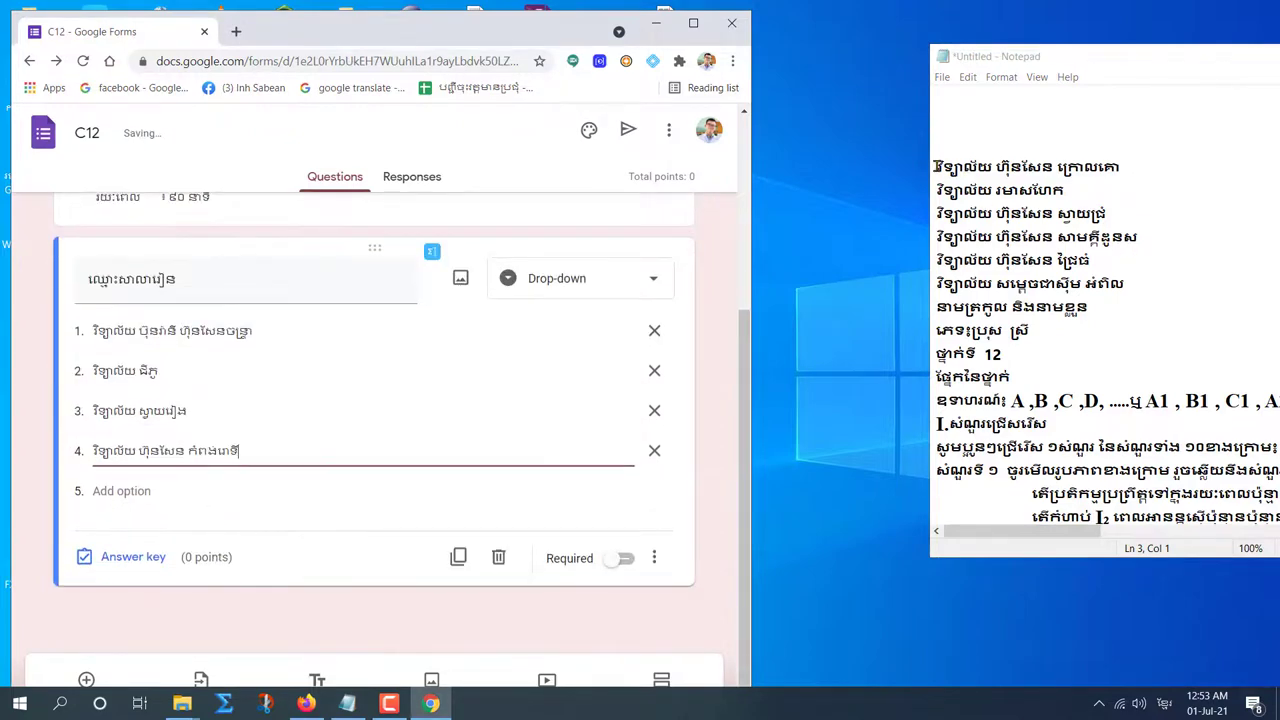
drag(938, 166, 1197, 163)
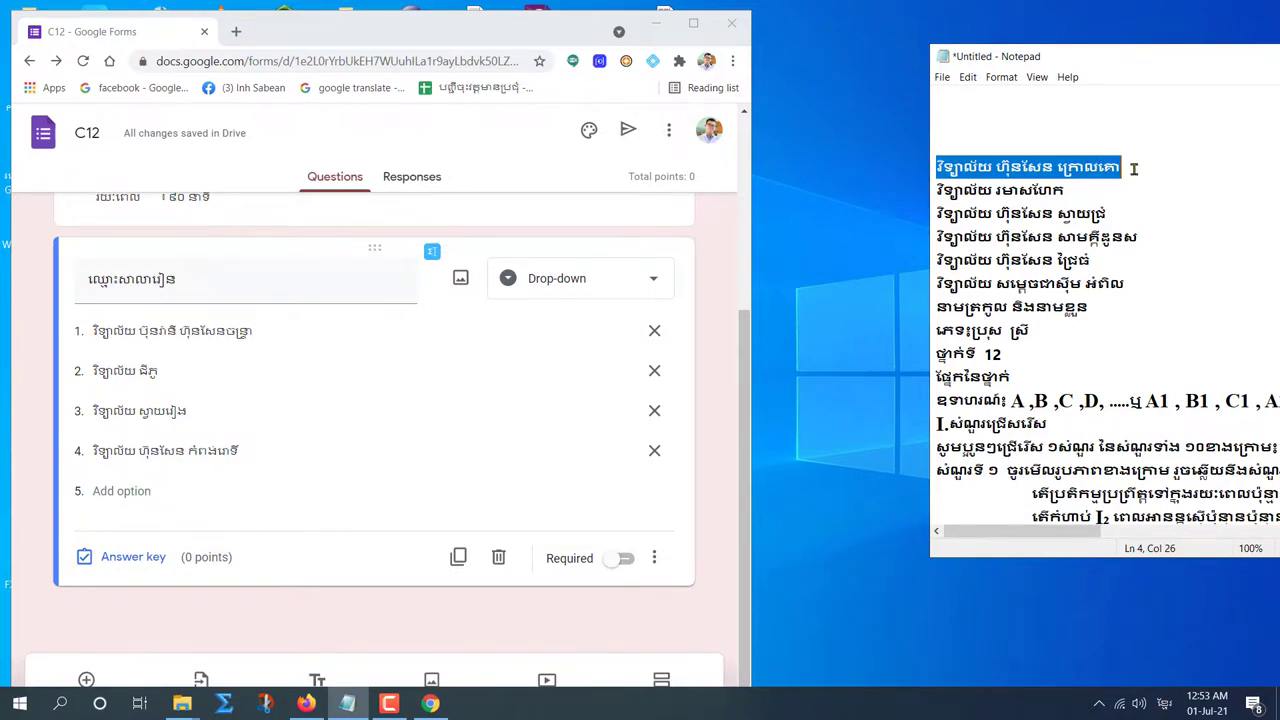
key(ctrl+x)
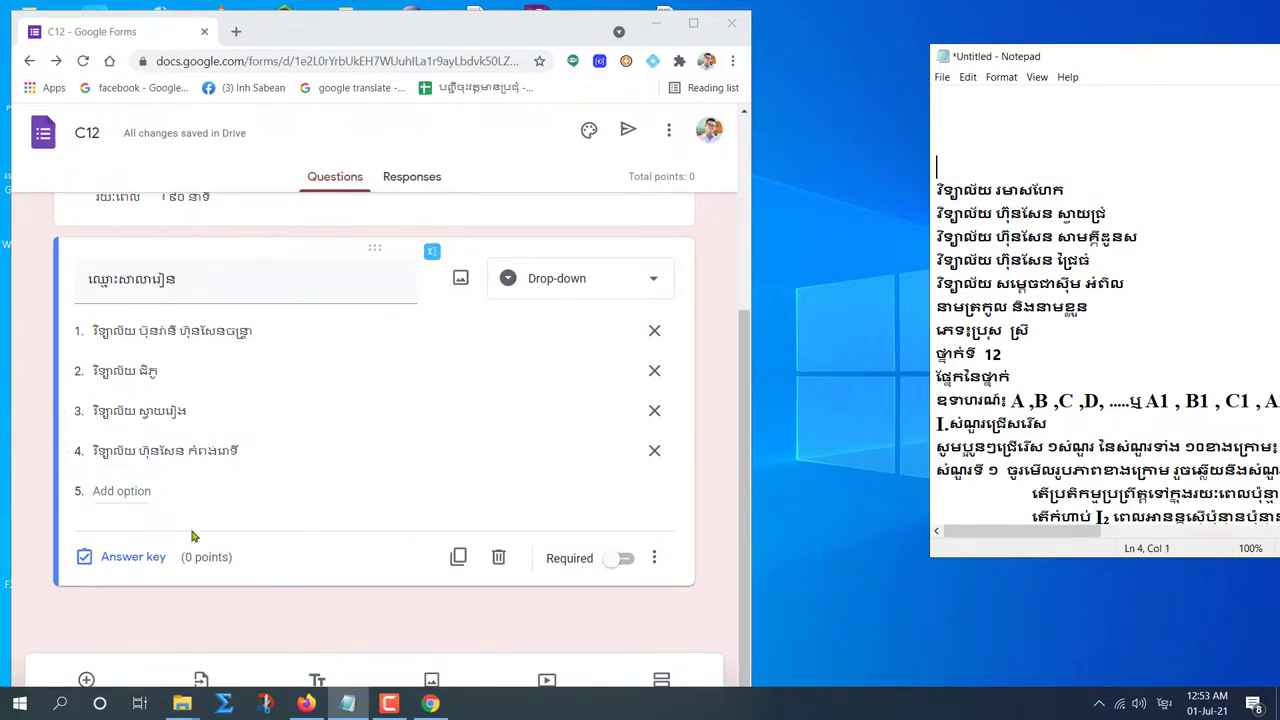
click(108, 491)
key(ctrl+v)
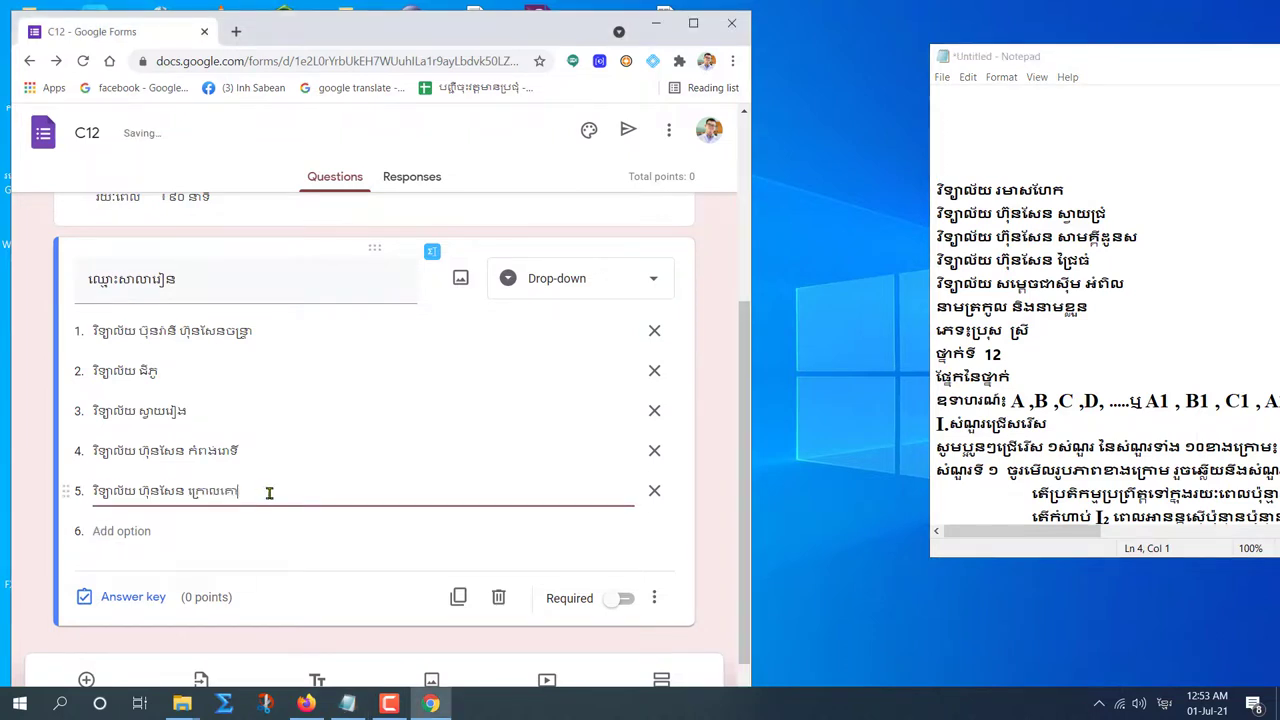